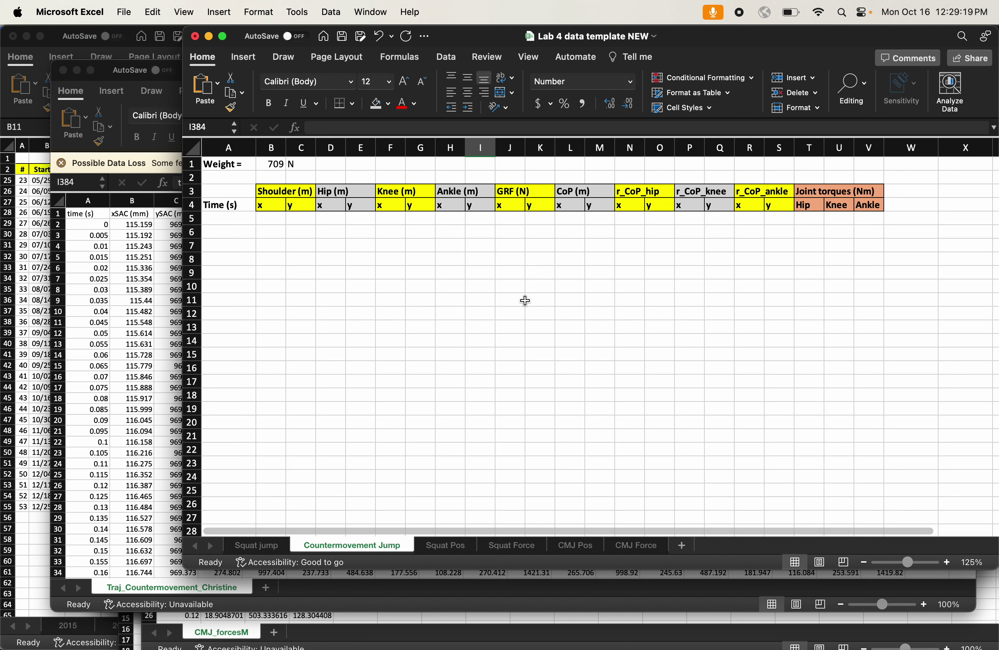
# Look through the Squat jump, Countermovement Jump, Squat Pos, Squat Force, CMJ Pos and CMJ Force sheets to see how the data is organised.
pyautogui.click(249, 545)
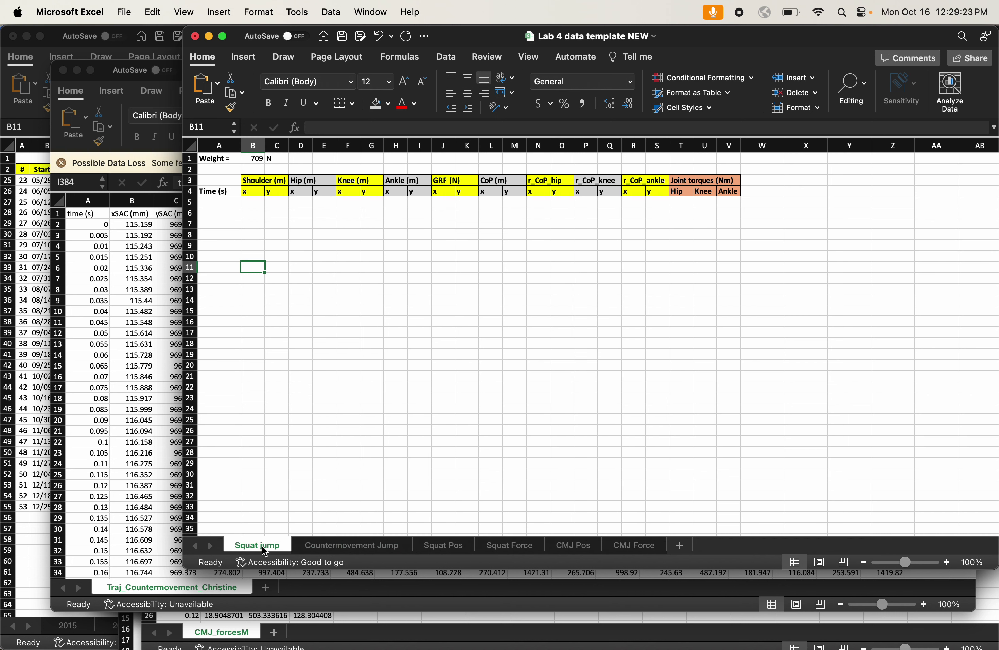
pyautogui.click(318, 543)
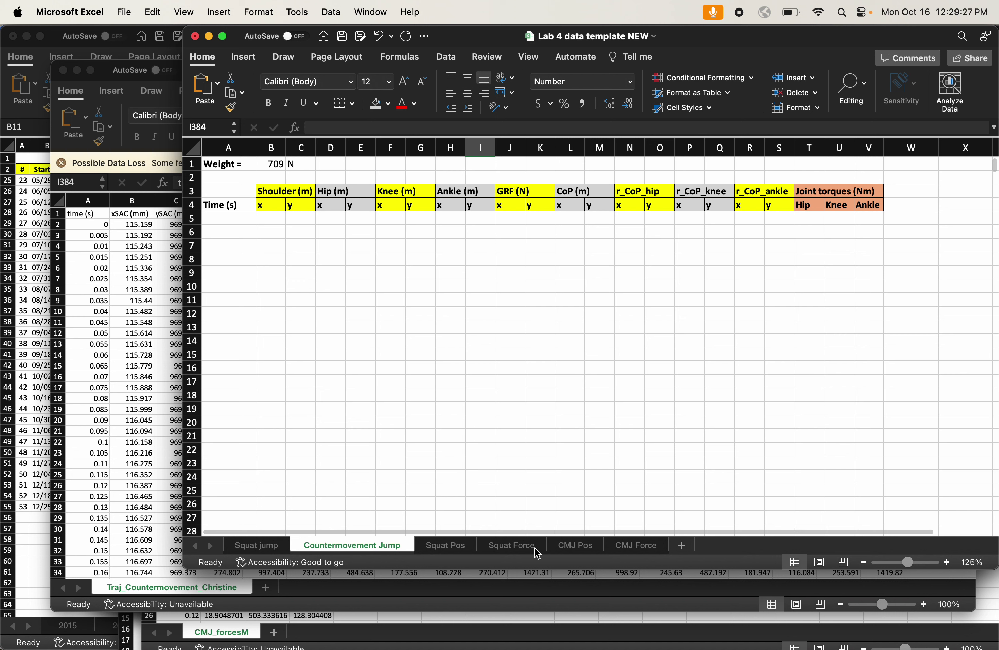
pyautogui.click(449, 547)
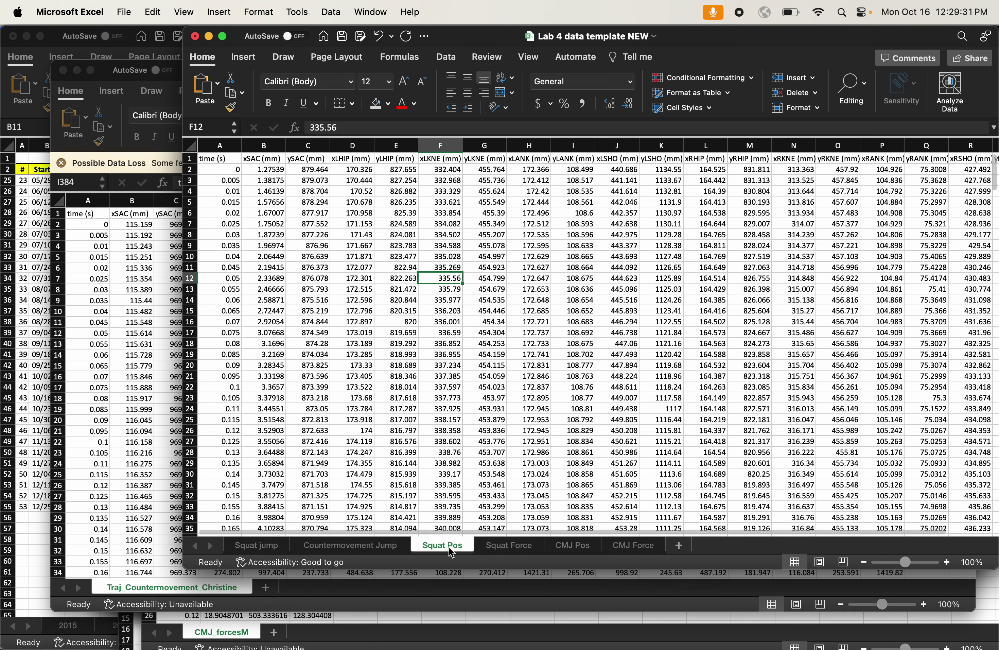
pyautogui.click(511, 546)
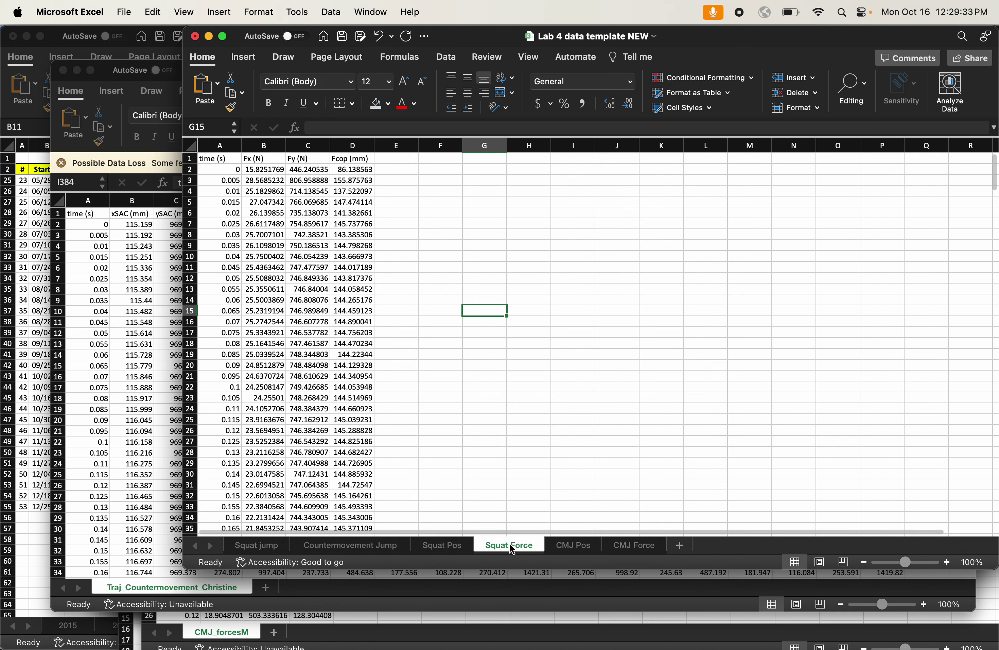
pyautogui.click(576, 547)
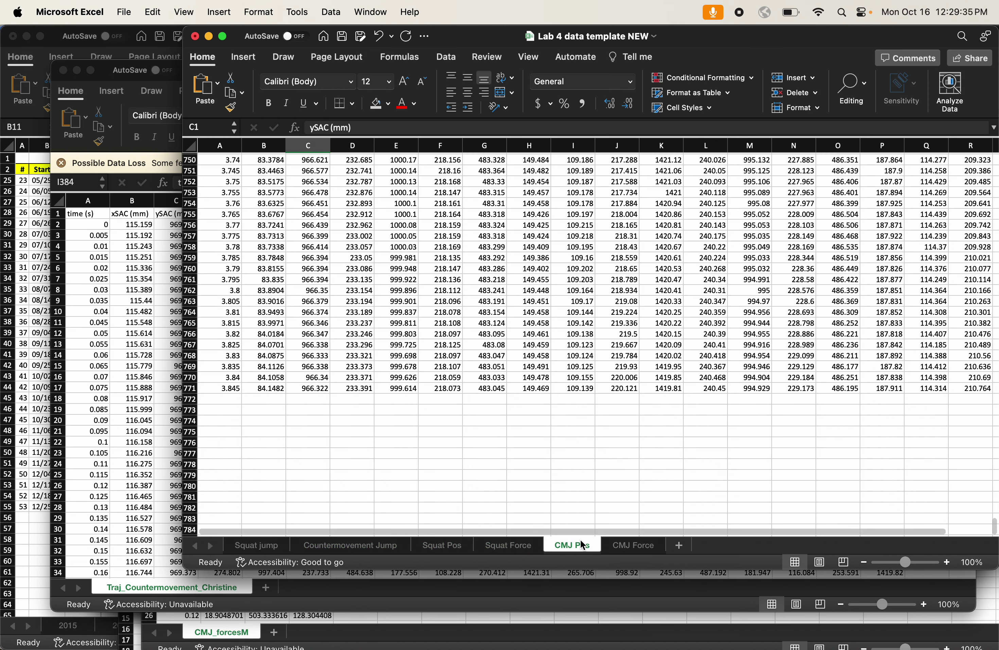
pyautogui.click(630, 546)
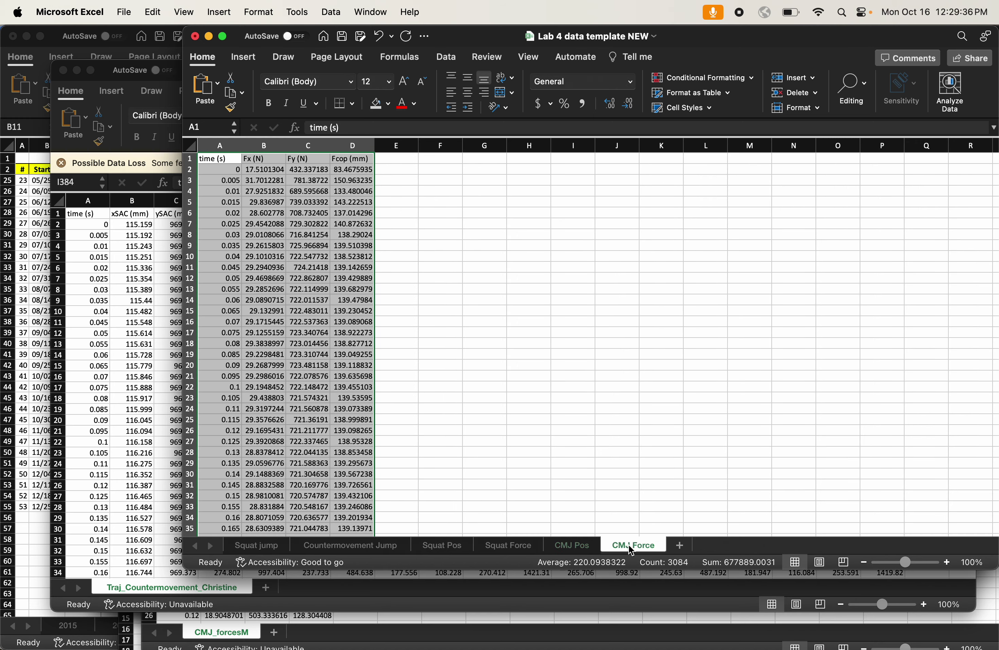
pyautogui.click(496, 291)
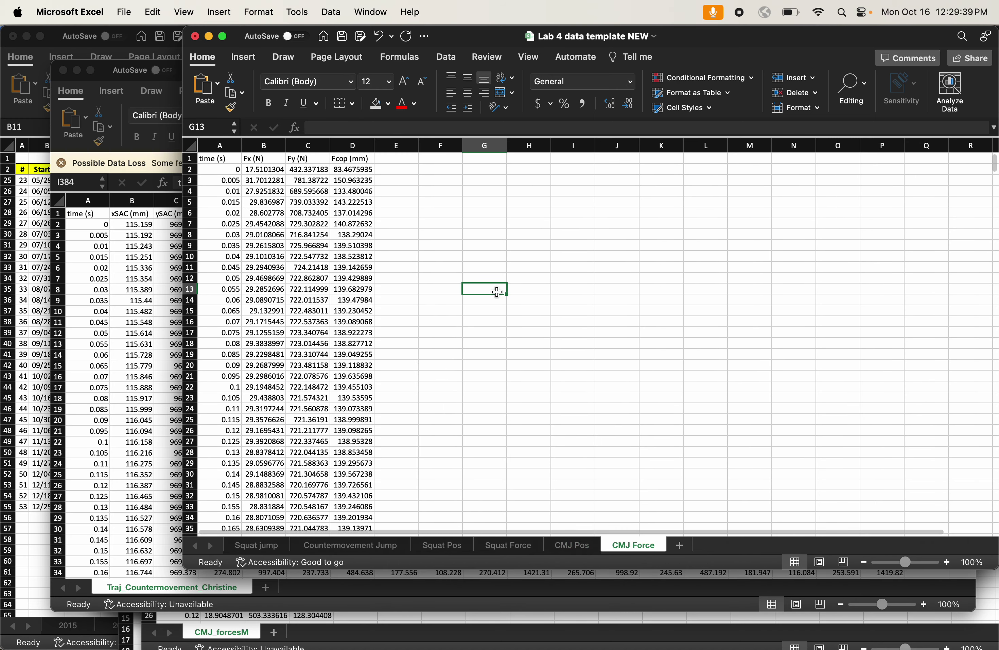
# Compare the Squat jump and Countermovement Jump templates and examine which columns from B to V need filling from row 5.
pyautogui.hotkey('ctrl', 'pageup')
pyautogui.hotkey('ctrl', 'pageup')
pyautogui.hotkey('ctrl', 'pageup')
pyautogui.hotkey('ctrl', 'pageup')
pyautogui.hotkey('ctrl', 'pageup')
pyautogui.click(335, 549)
pyautogui.click(276, 549)
pyautogui.click(332, 547)
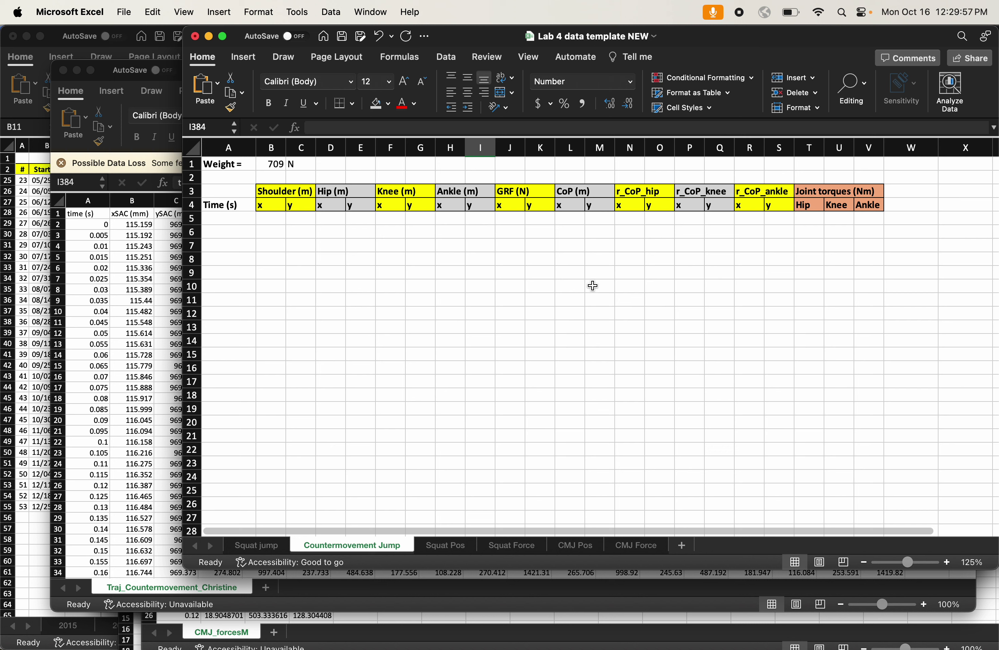
pyautogui.moveTo(871, 217); pyautogui.dragTo(278, 214)
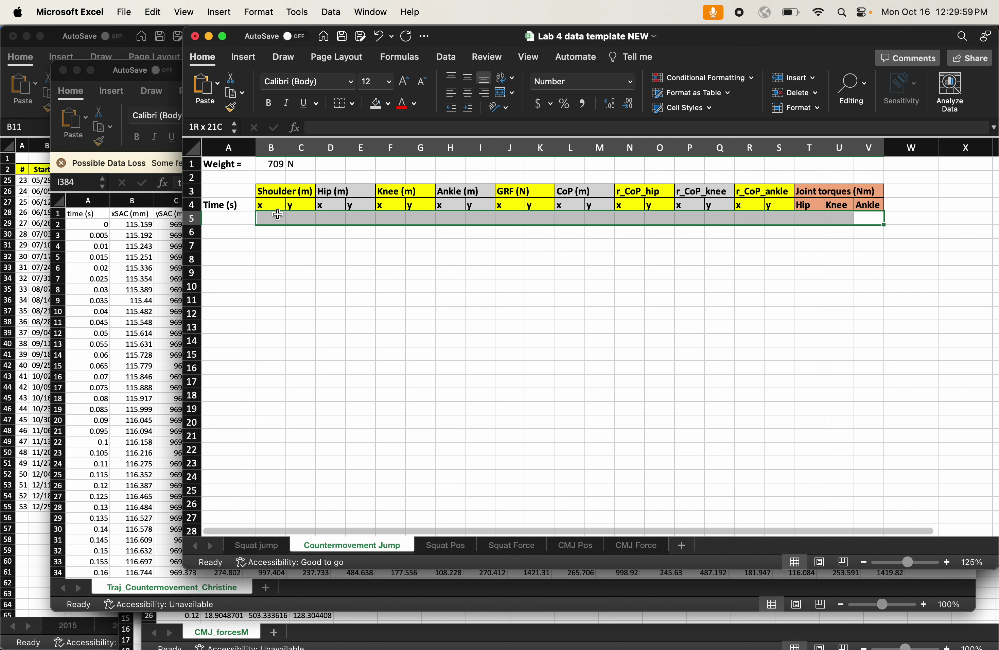
pyautogui.click(390, 299)
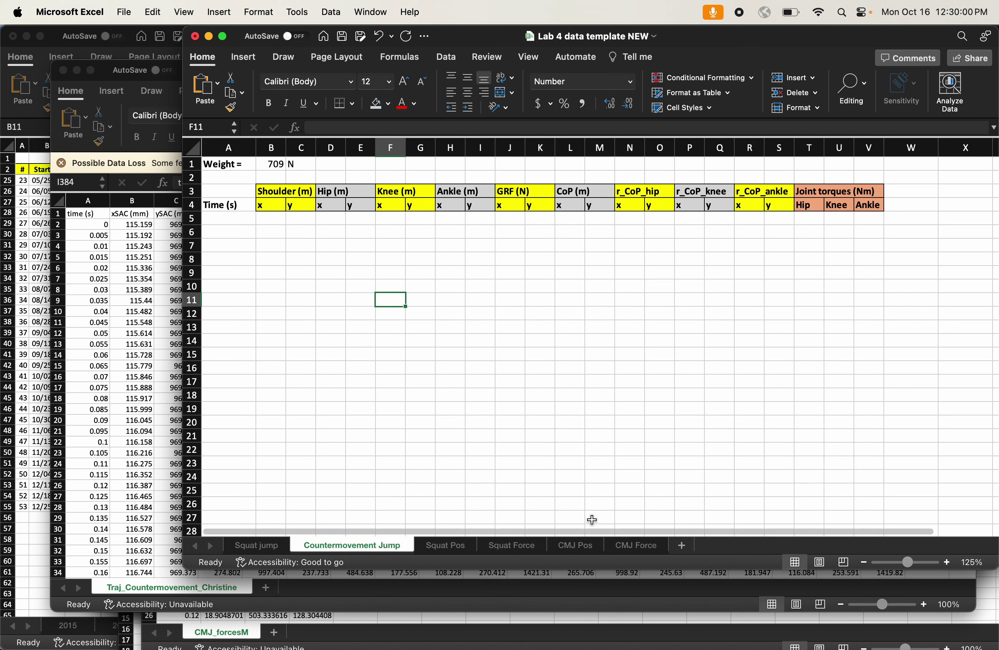
# Copy the time values in A2:A771 of the CMJ Pos sheet.
pyautogui.click(573, 545)
pyautogui.scroll(10, 265, 353)
pyautogui.scroll(20, 265, 353)
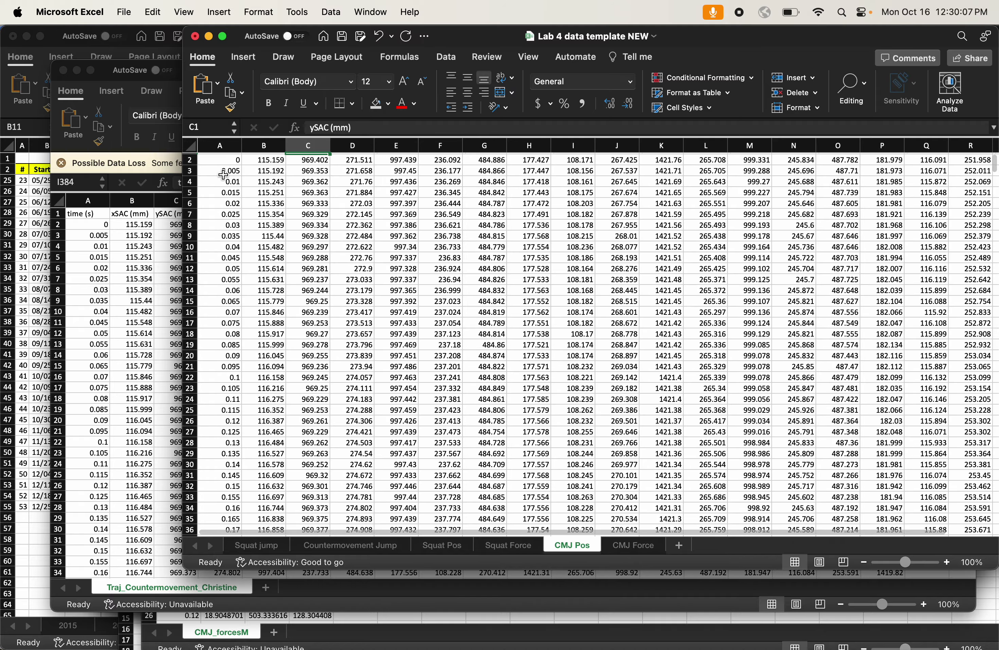
pyautogui.scroll(1, 224, 190)
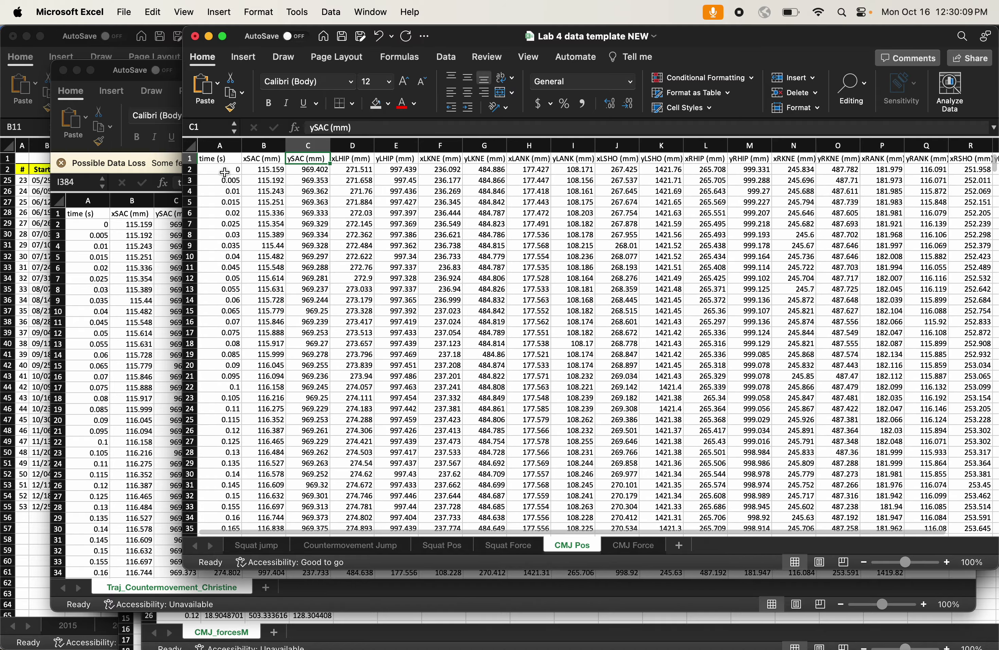
pyautogui.click(223, 173)
pyautogui.scroll(-20, 316, 355)
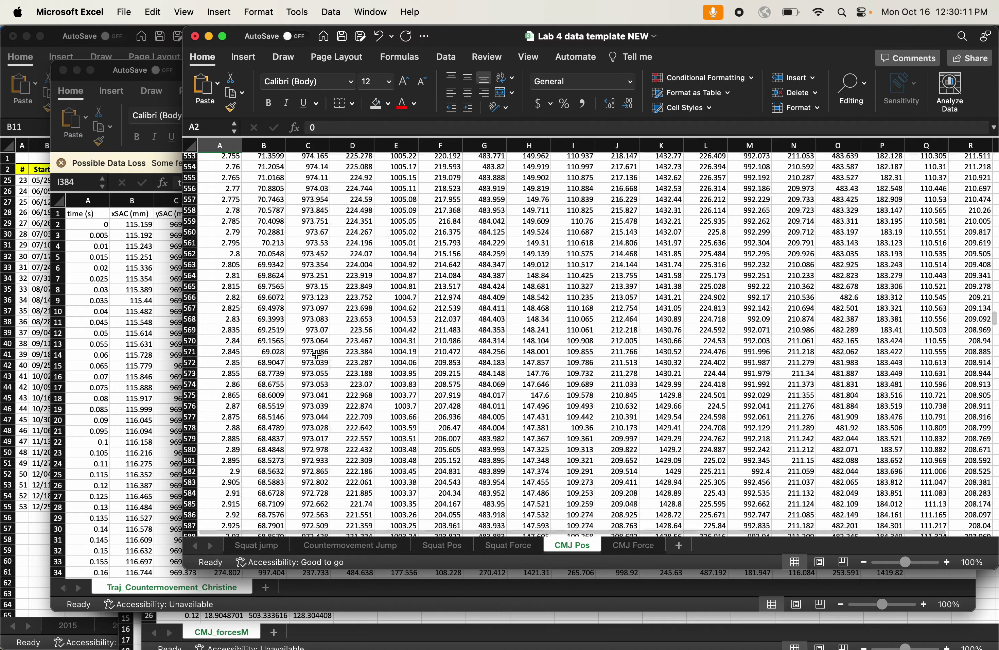
pyautogui.scroll(-15, 316, 354)
pyautogui.scroll(3, 316, 354)
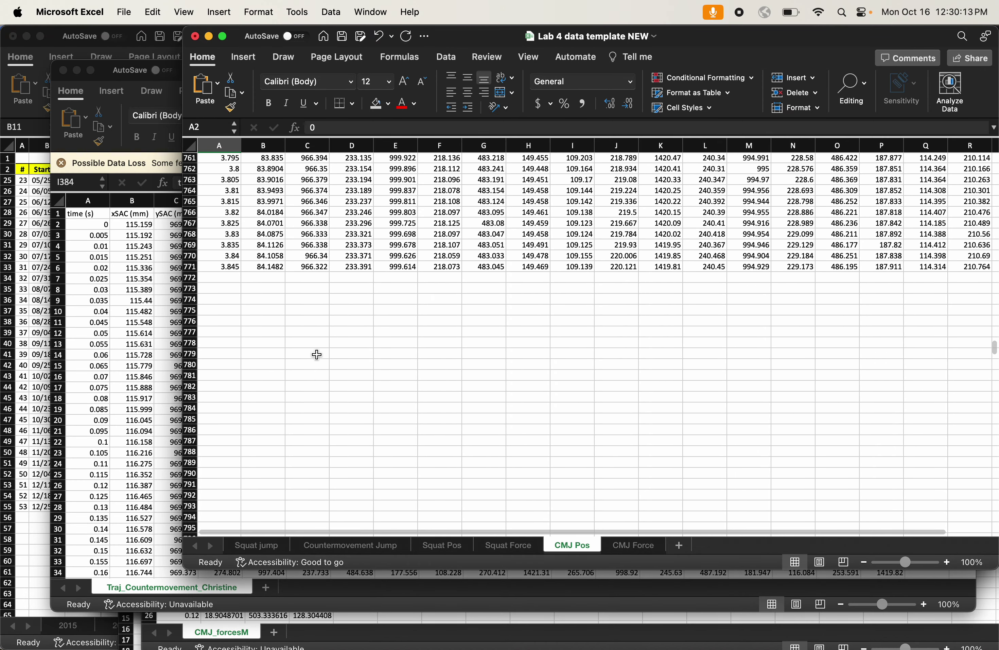
pyautogui.keyDown('shift'); pyautogui.click(230, 267); pyautogui.keyUp('shift')
pyautogui.press('super+c')
pyautogui.scroll(20, 327, 350)
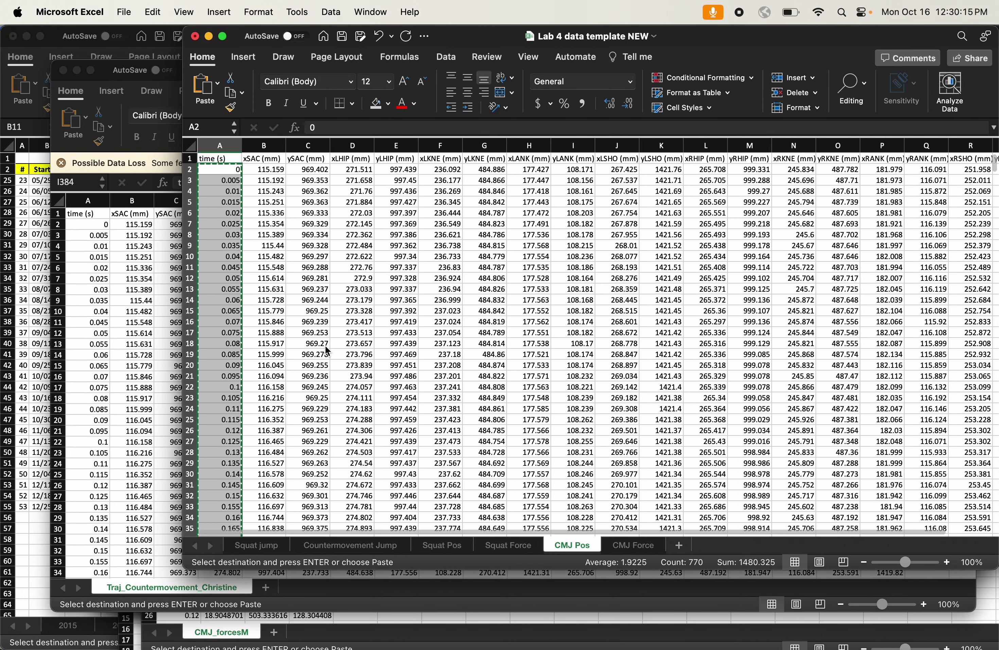
# Paste the copied time values into the Time (s) column of the Countermovement Jump sheet, starting at A5.
pyautogui.click(377, 545)
pyautogui.click(233, 220)
pyautogui.press('super+v')
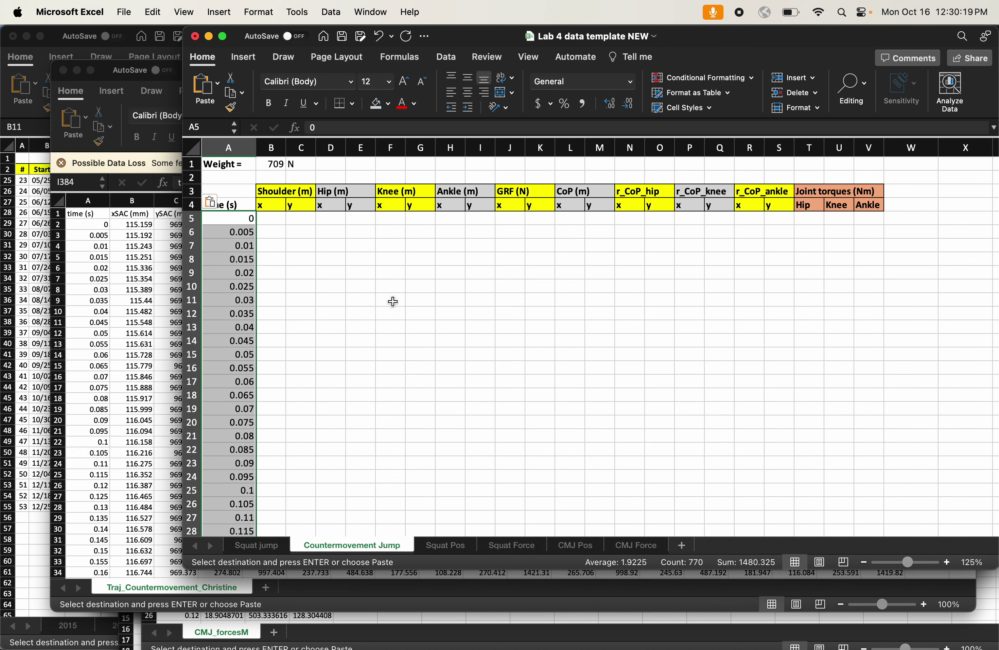
pyautogui.press('Escape')
pyautogui.click(392, 297)
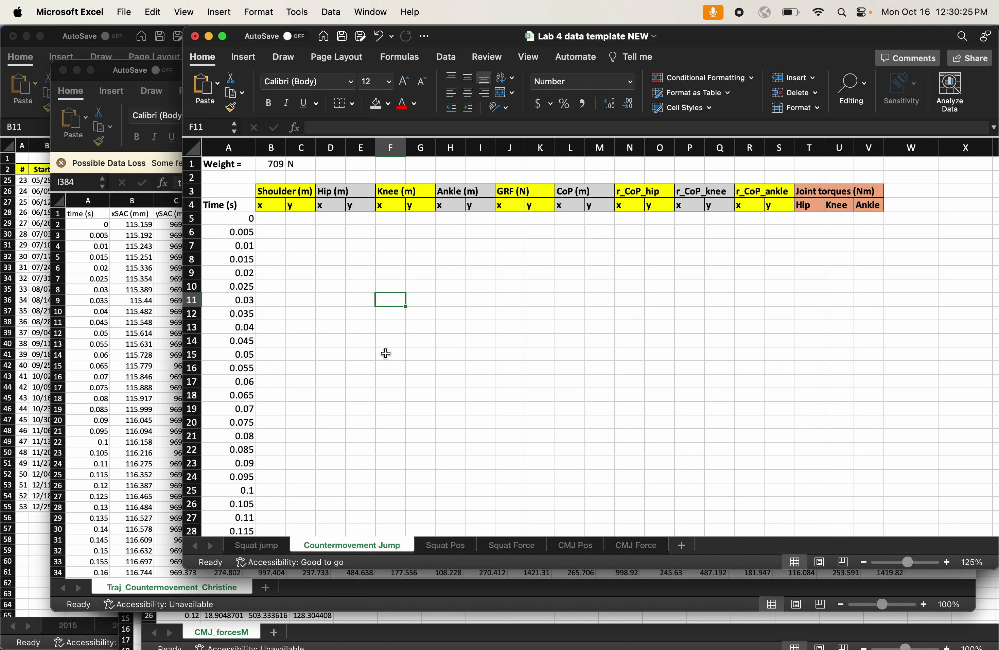
# Fill the first shoulder x value in B5 with the left-shoulder x position in metres, using ='CMJ Pos'!J2/1000.
pyautogui.click(274, 223)
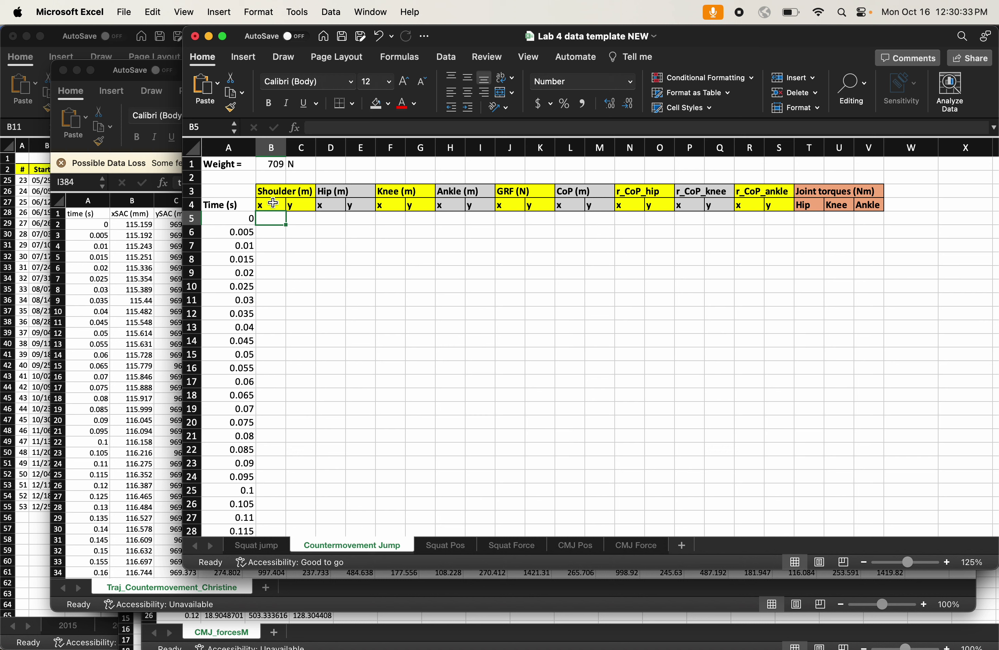
pyautogui.write('=')
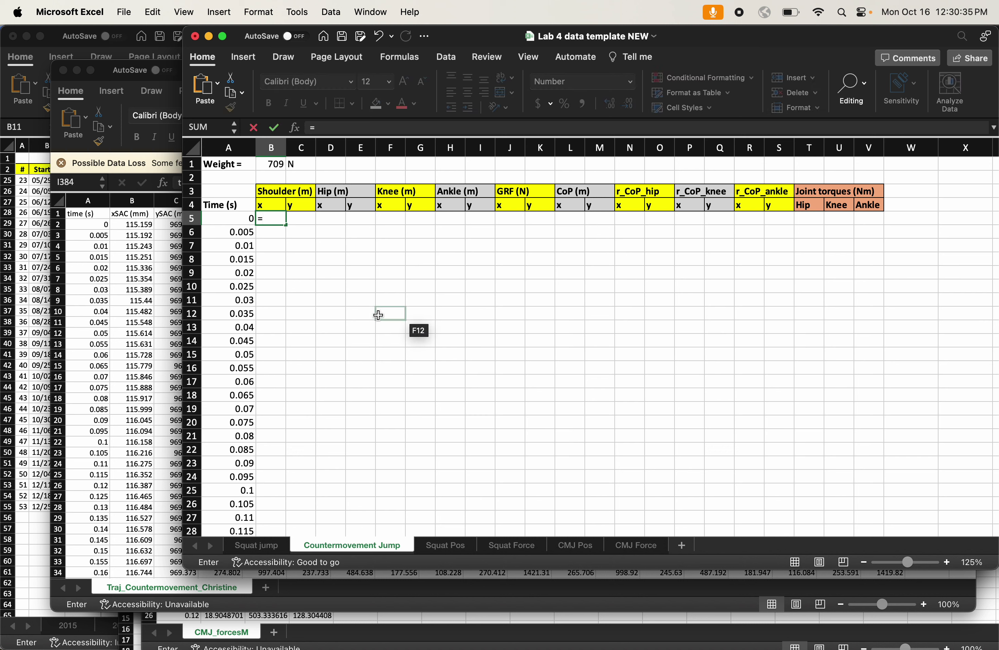
pyautogui.click(575, 544)
pyautogui.scroll(3, 409, 363)
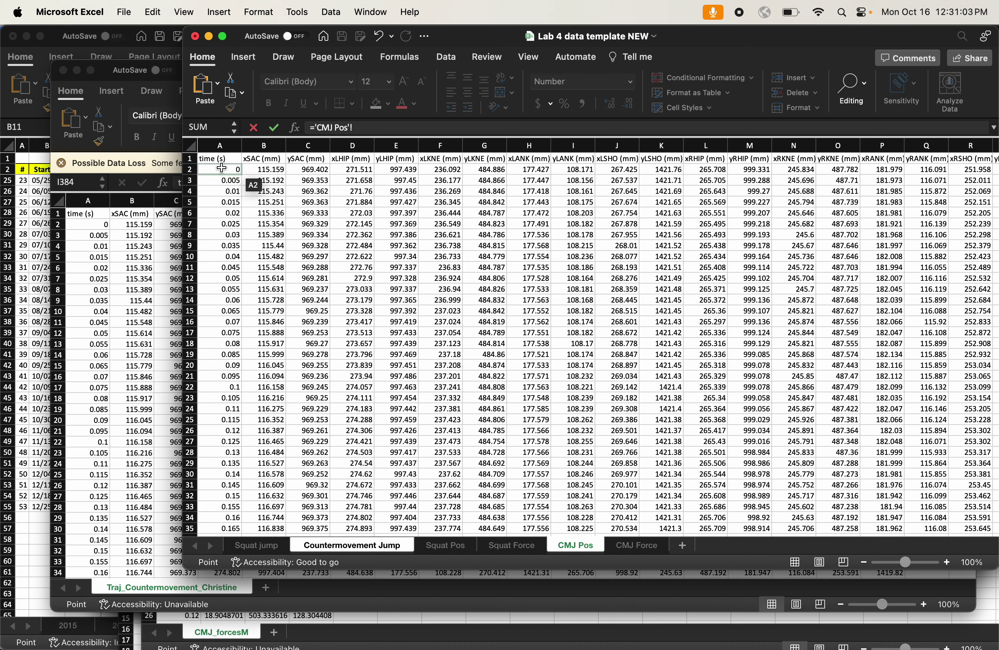
pyautogui.click(620, 171)
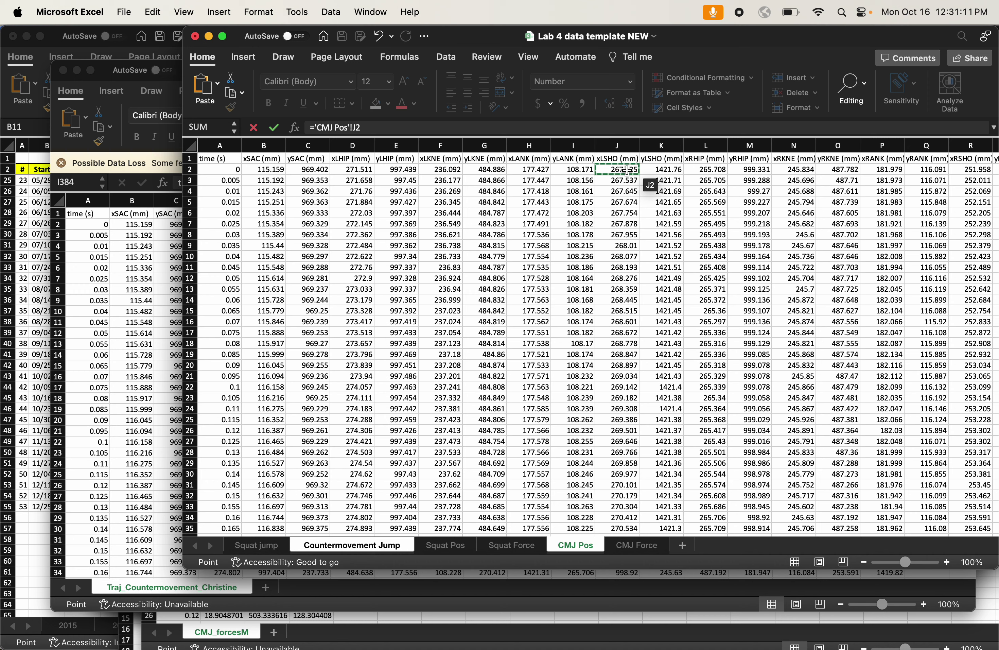
pyautogui.write('/')
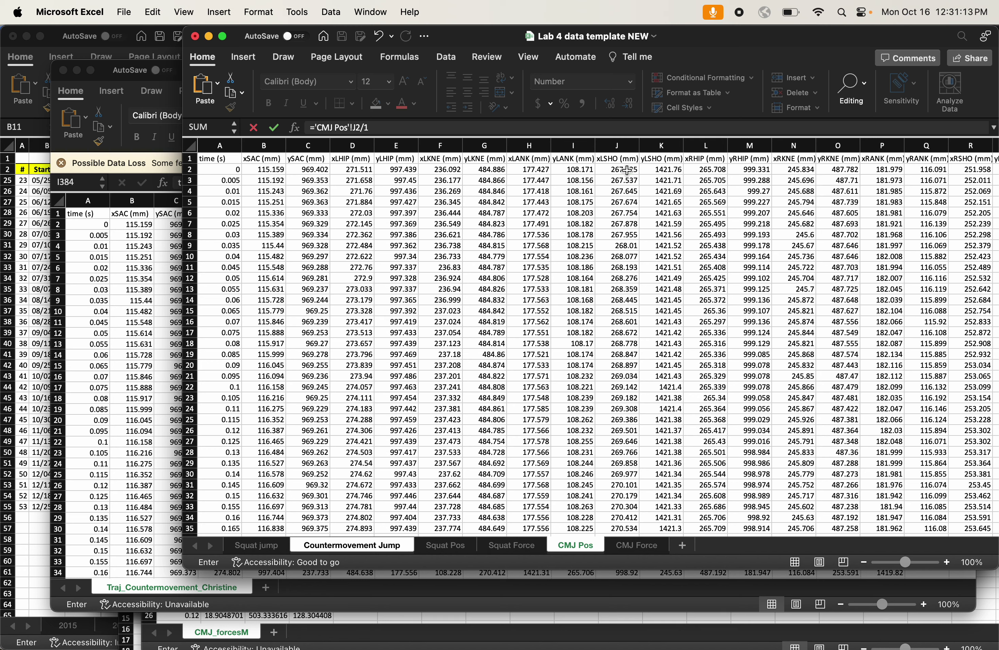
pyautogui.write('1000')
pyautogui.press('Return')
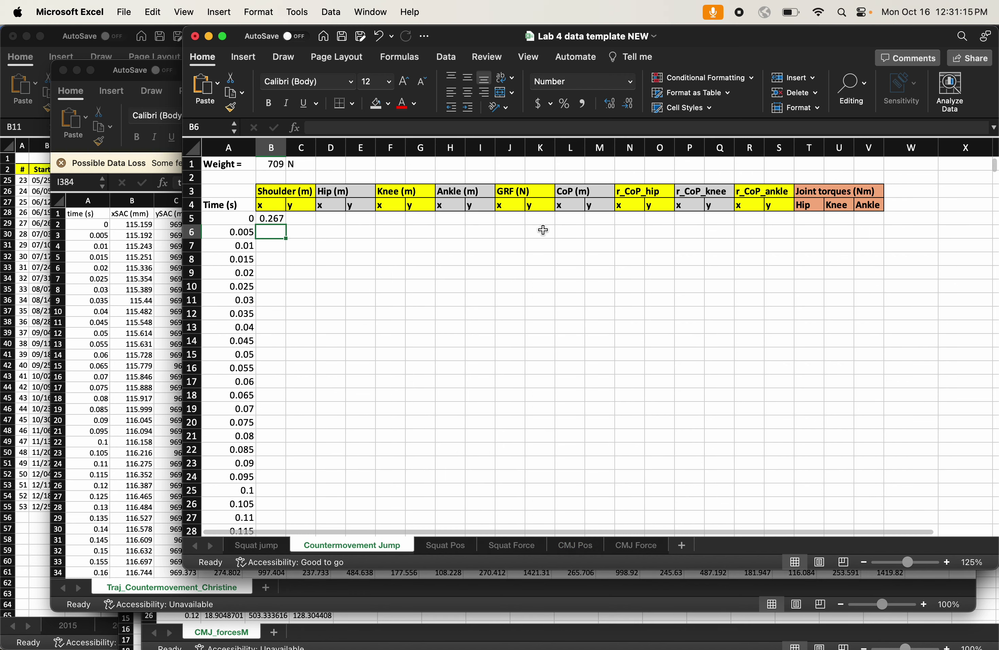
pyautogui.click(403, 329)
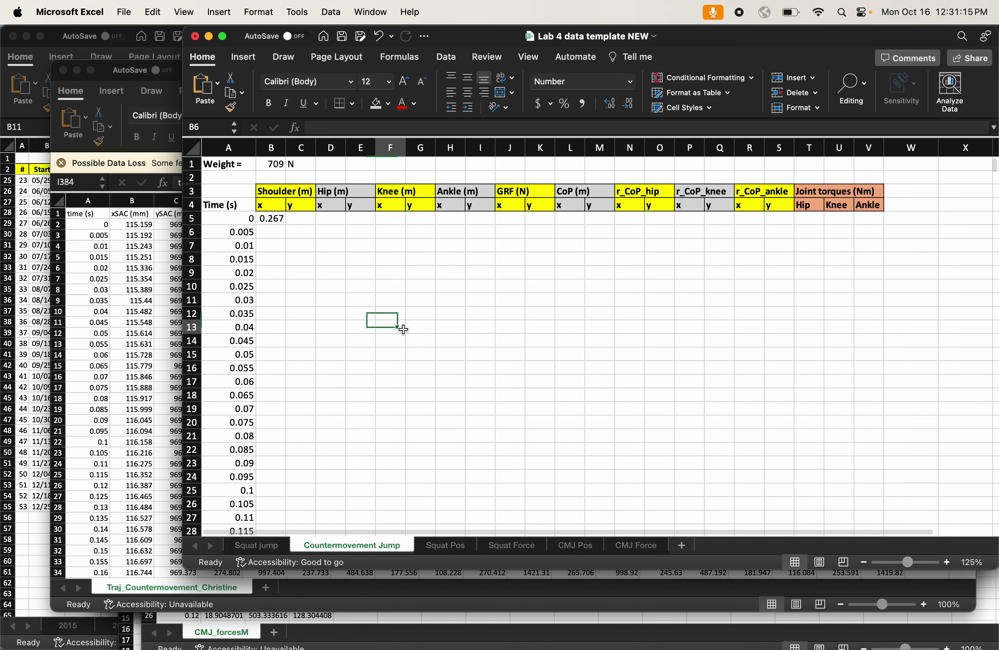
# Fill the first shoulder y value in C5 with the left-shoulder y position in metres, using ='CMJ Pos'!K2/1000.
pyautogui.click(272, 220)
pyautogui.press('Right')
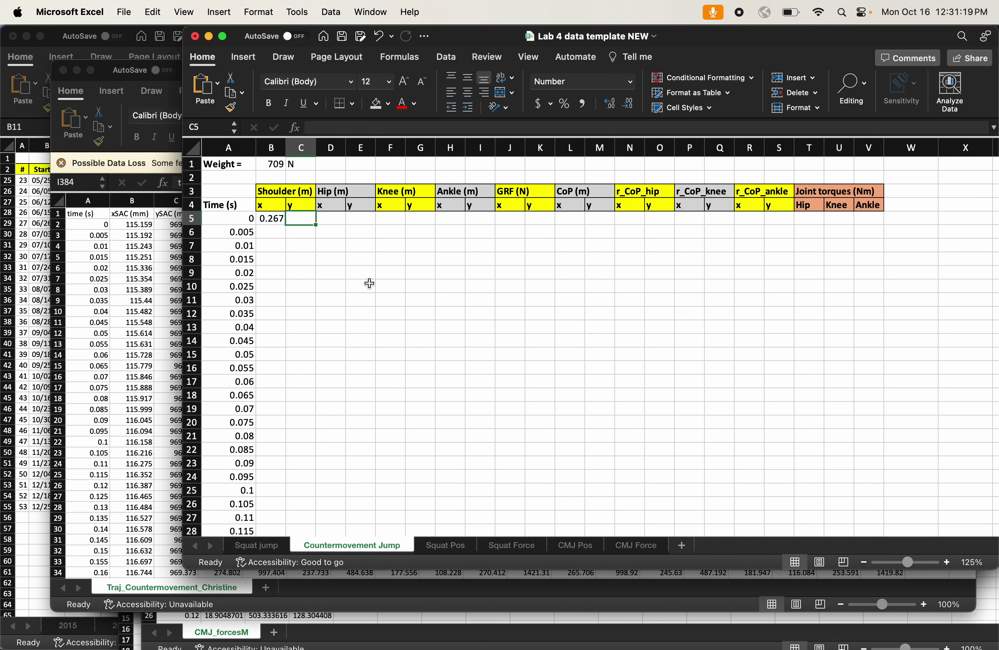
pyautogui.write('=')
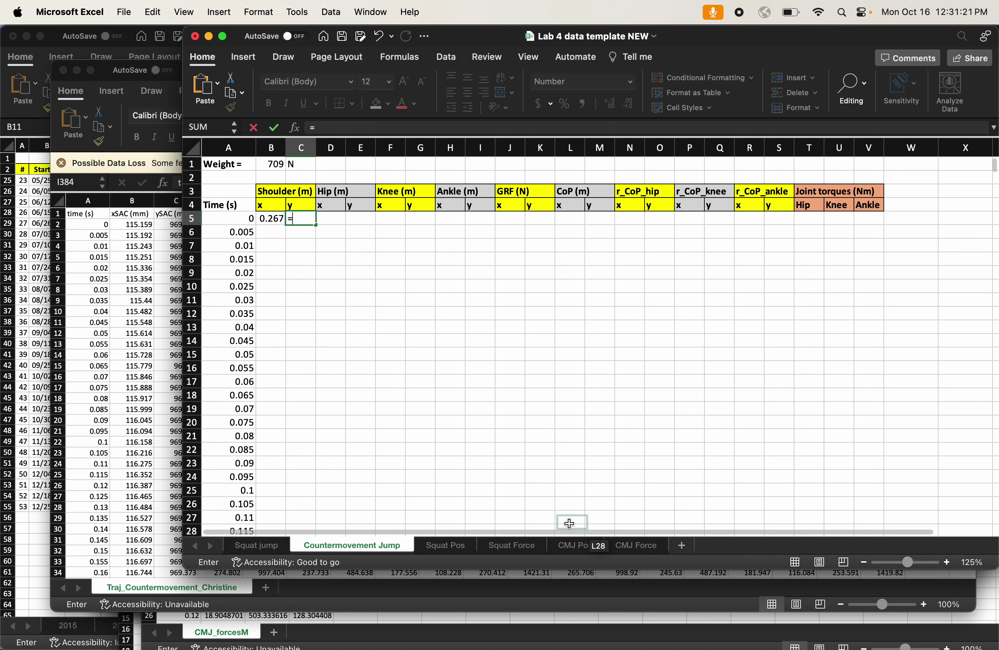
pyautogui.click(576, 545)
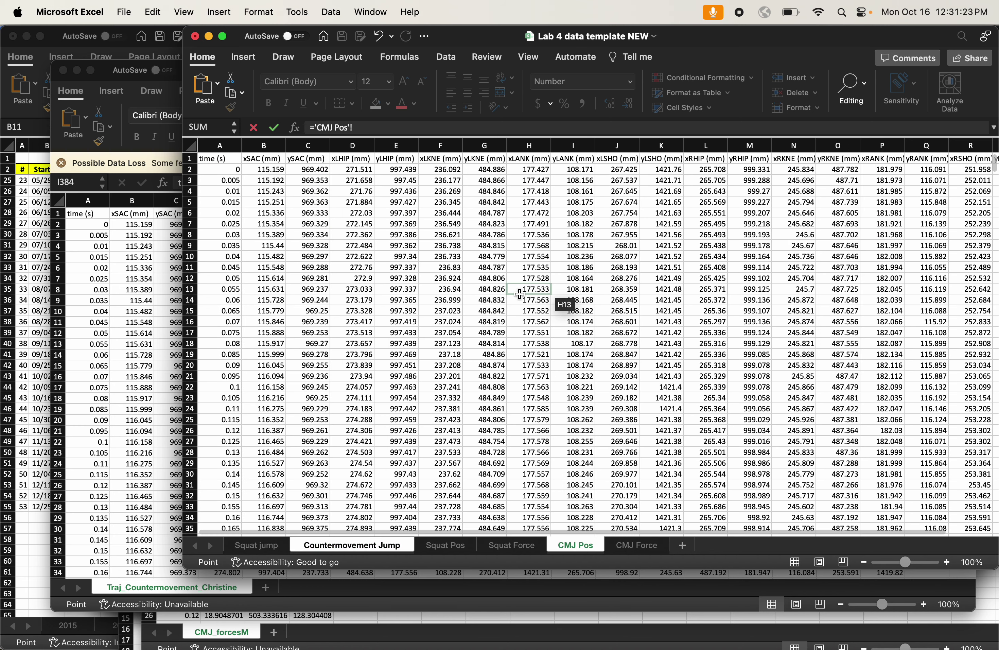
pyautogui.click(661, 170)
pyautogui.write('/1000')
pyautogui.press('Return')
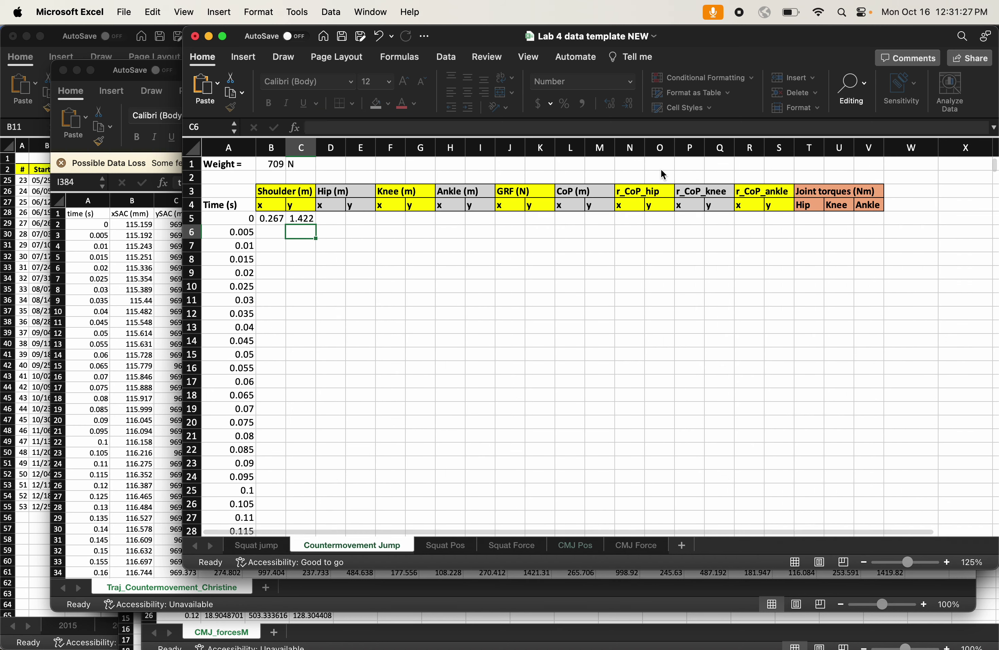
# Fill the first hip x value in D5 with the left-hip x position in metres, using ='CMJ Pos'!D2/1000.
pyautogui.press('Up')
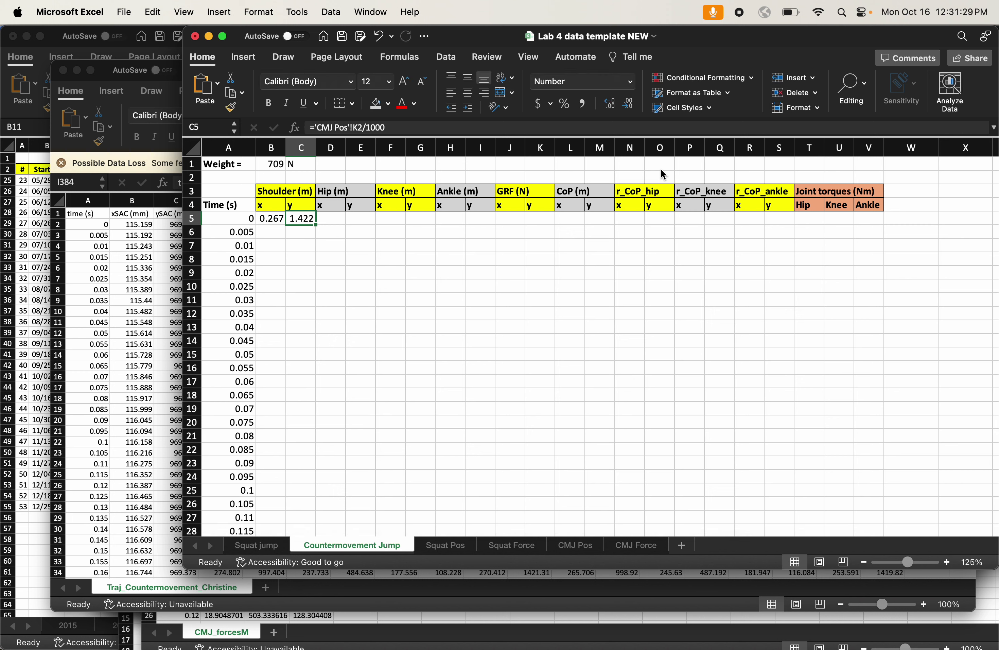
pyautogui.press('Right')
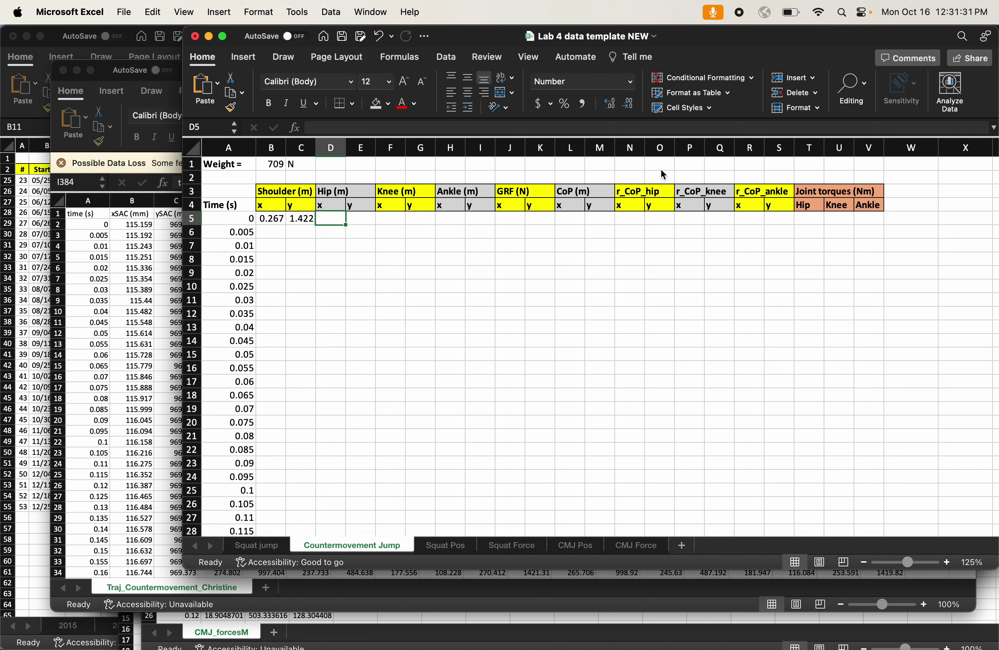
pyautogui.press('Right')
pyautogui.press('Right')
pyautogui.press('Right')
pyautogui.press('Left')
pyautogui.press('Left')
pyautogui.press('Left')
pyautogui.write('=')
pyautogui.click(576, 545)
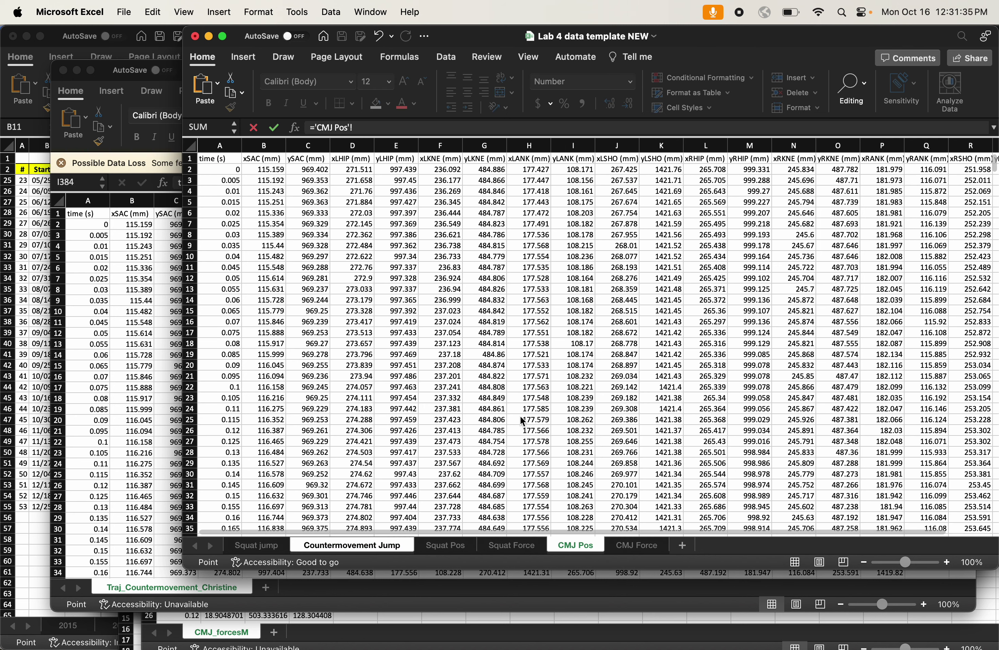
pyautogui.click(353, 171)
pyautogui.write('/1000')
pyautogui.press('Tab')
# Fill the first hip y value in E5 with the left-hip y position in metres, using ='CMJ Pos'!E2/1000.
pyautogui.write('=')
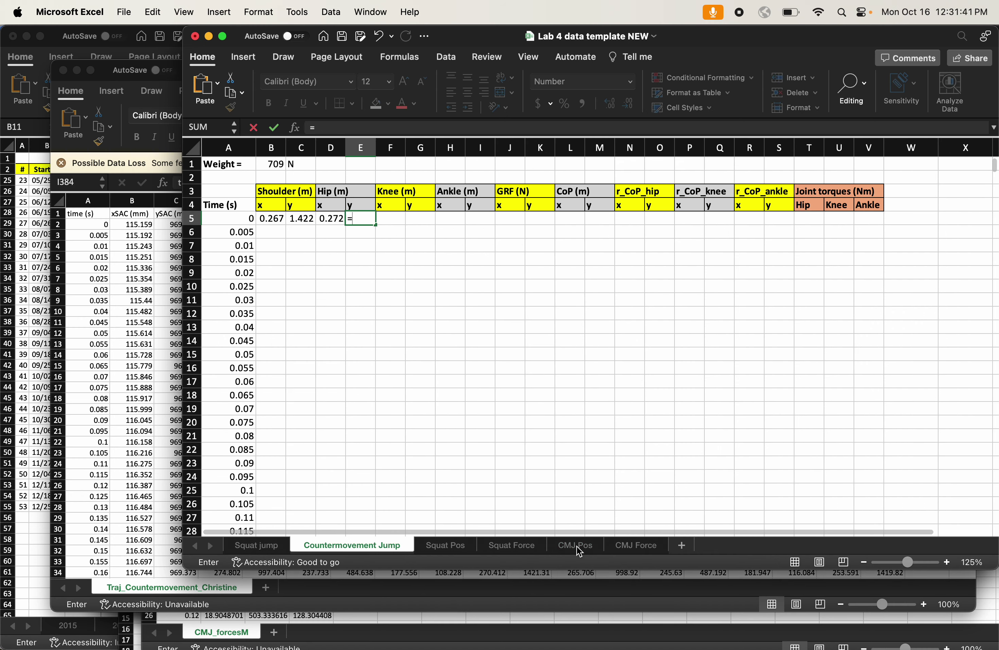
pyautogui.click(574, 545)
pyautogui.click(399, 167)
pyautogui.write('/1000')
pyautogui.press('Return')
# Fill the first knee x value in F5 with the left-knee x position in metres, using ='CMJ Pos'!F2/1000.
pyautogui.press('Up')
pyautogui.press('Right')
pyautogui.write('=')
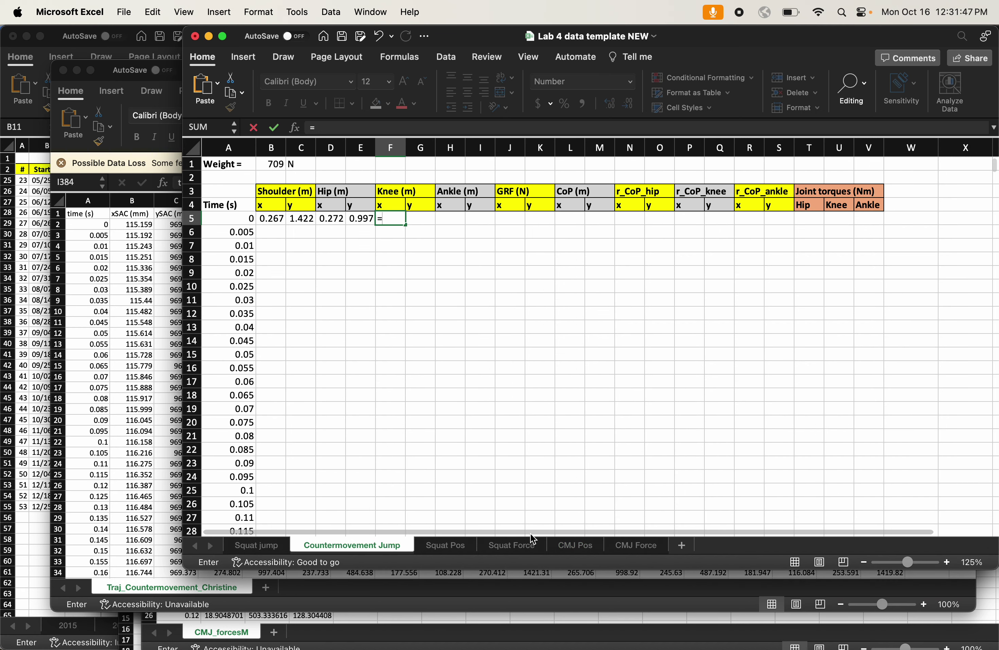
pyautogui.click(583, 546)
pyautogui.click(432, 172)
pyautogui.write('/1-')
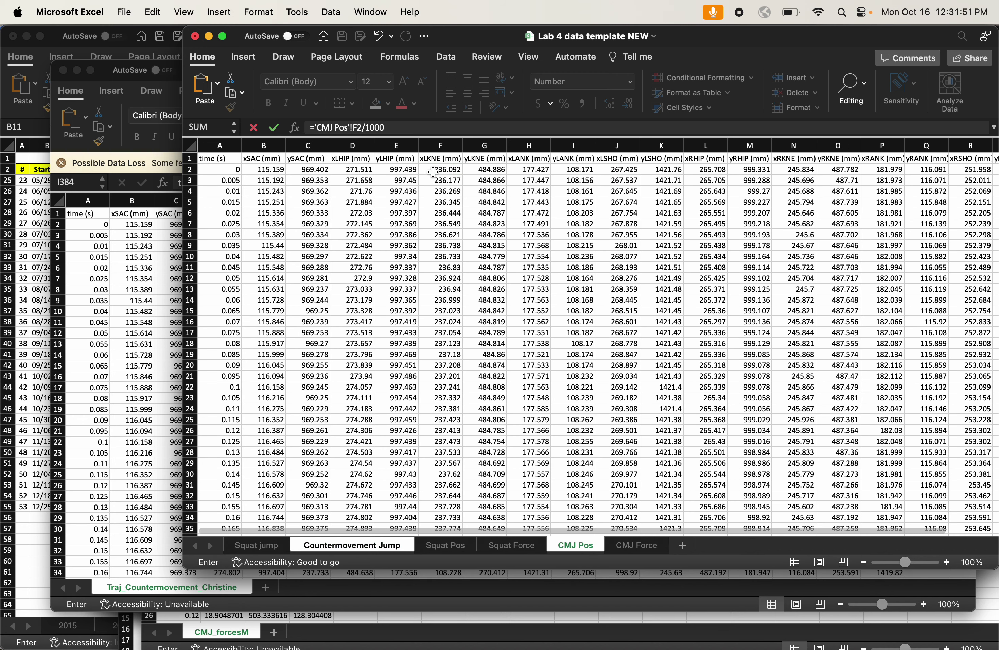
pyautogui.press('Tab')
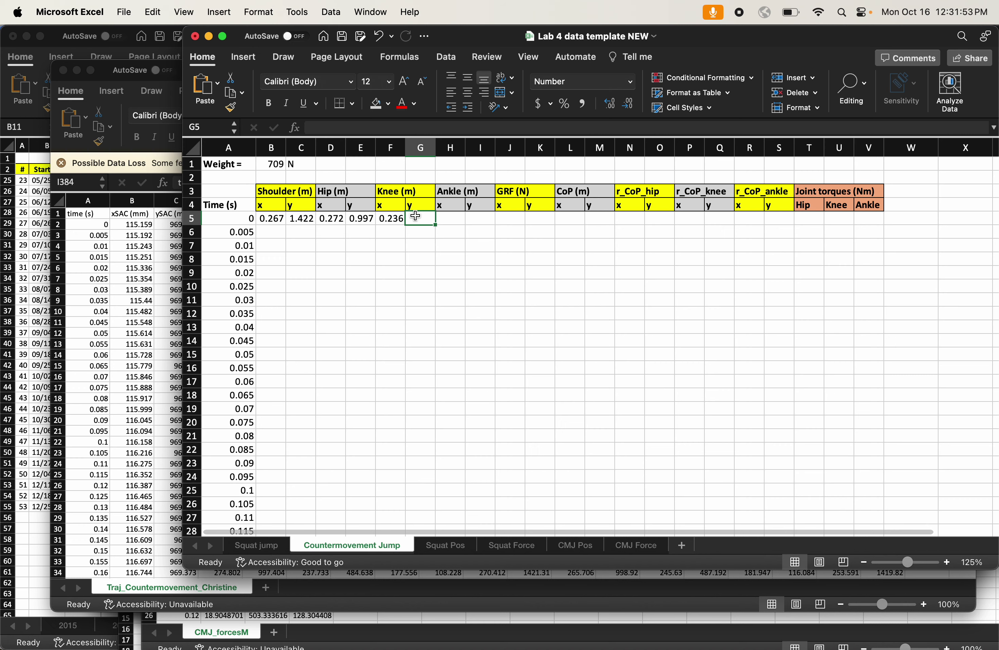
# Fill the first knee y value in G5 with the left-knee y position in metres, using ='CMJ Pos'!G2/1000.
pyautogui.write('=')
pyautogui.click(575, 546)
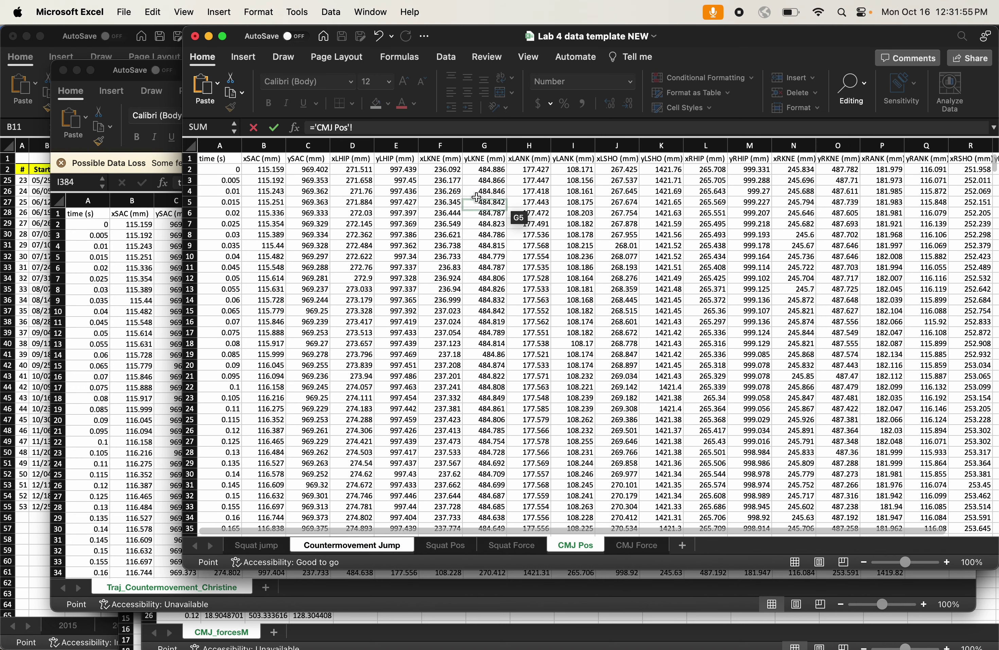
pyautogui.click(481, 169)
pyautogui.write('/1000')
pyautogui.press('Return')
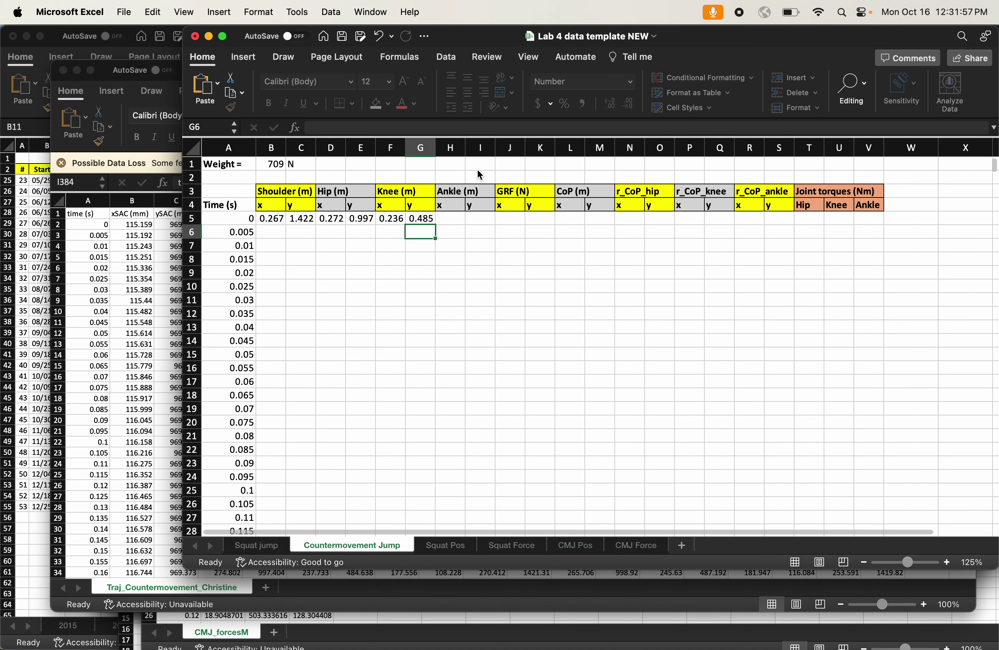
# Fill the first ankle x value in H5 with the left-ankle x position in metres, using ='CMJ Pos'!H2/1000.
pyautogui.press('Up')
pyautogui.press('Right')
pyautogui.write('=')
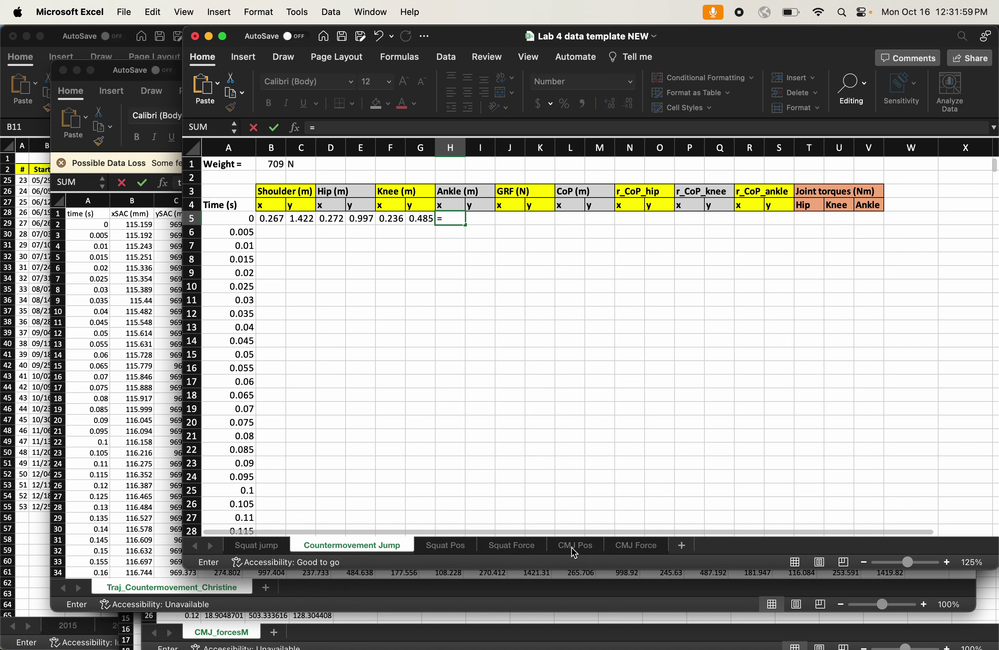
pyautogui.click(574, 545)
pyautogui.click(520, 170)
pyautogui.write('/1000')
pyautogui.press('Return')
# Start the formula for the first ankle y value in I5 with a reference to the CMJ Pos sheet.
pyautogui.click(481, 215)
pyautogui.write('=')
pyautogui.click(591, 546)
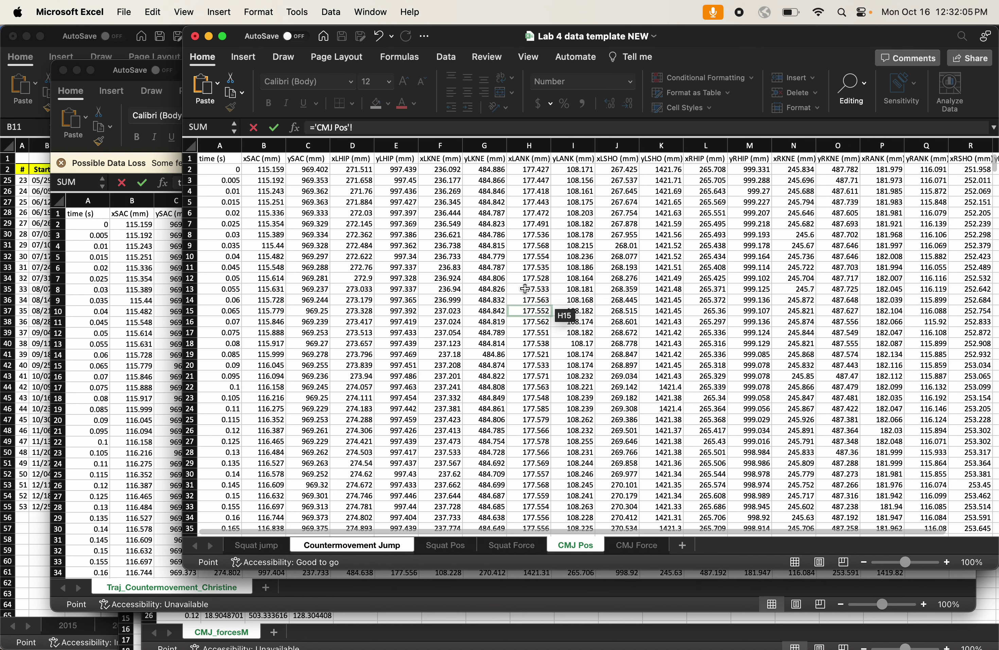
pyautogui.click(527, 169)
pyautogui.write('/')
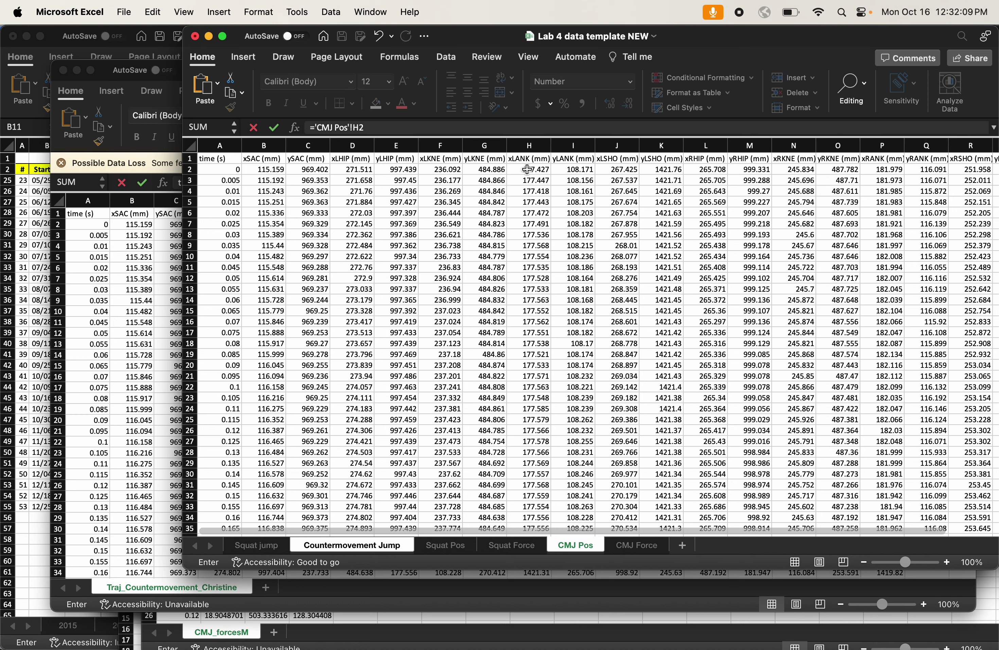
pyautogui.press('BackSpace')
pyautogui.press('BackSpace')
pyautogui.press('BackSpace')
pyautogui.press('BackSpace')
pyautogui.press('BackSpace')
pyautogui.press('BackSpace')
pyautogui.press('BackSpace')
pyautogui.press('BackSpace')
pyautogui.press('BackSpace')
pyautogui.press('BackSpace')
pyautogui.press('BackSpace')
pyautogui.press('BackSpace')
# Complete the I5 formula with the left-ankle y position from I2 of CMJ Pos divided by 1000.
pyautogui.click(566, 173)
pyautogui.write('/1000')
pyautogui.press('Return')
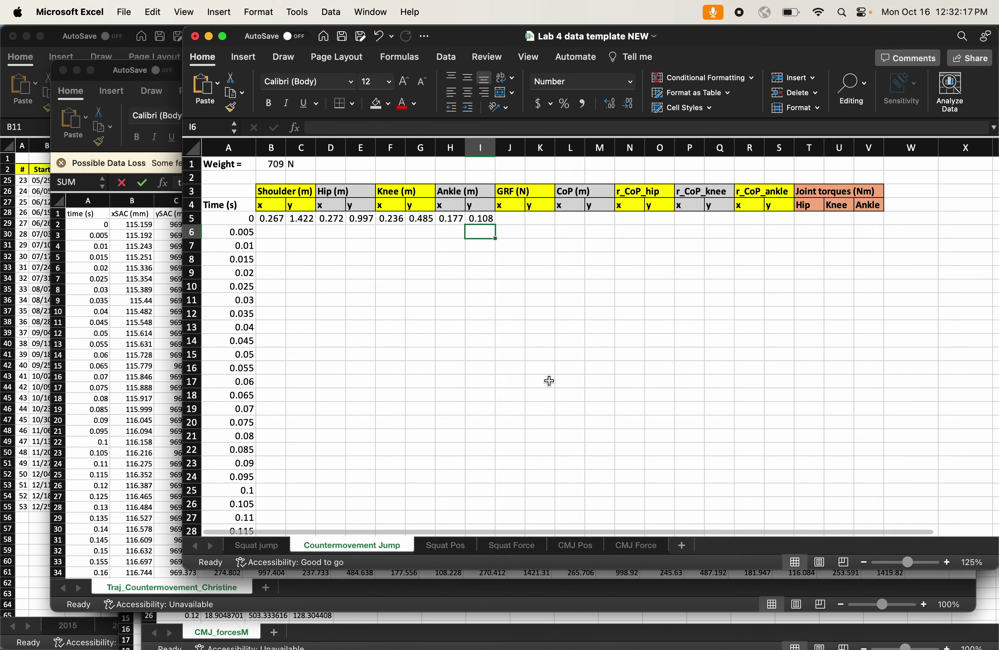
# Review the shoulder, hip, knee and ankle x and y formulas in row 5, cell by cell.
pyautogui.press('Up')
pyautogui.press('Left')
pyautogui.press('Left')
pyautogui.press('Left')
pyautogui.press('Left')
pyautogui.press('Left')
pyautogui.press('Left')
pyautogui.press('Left')
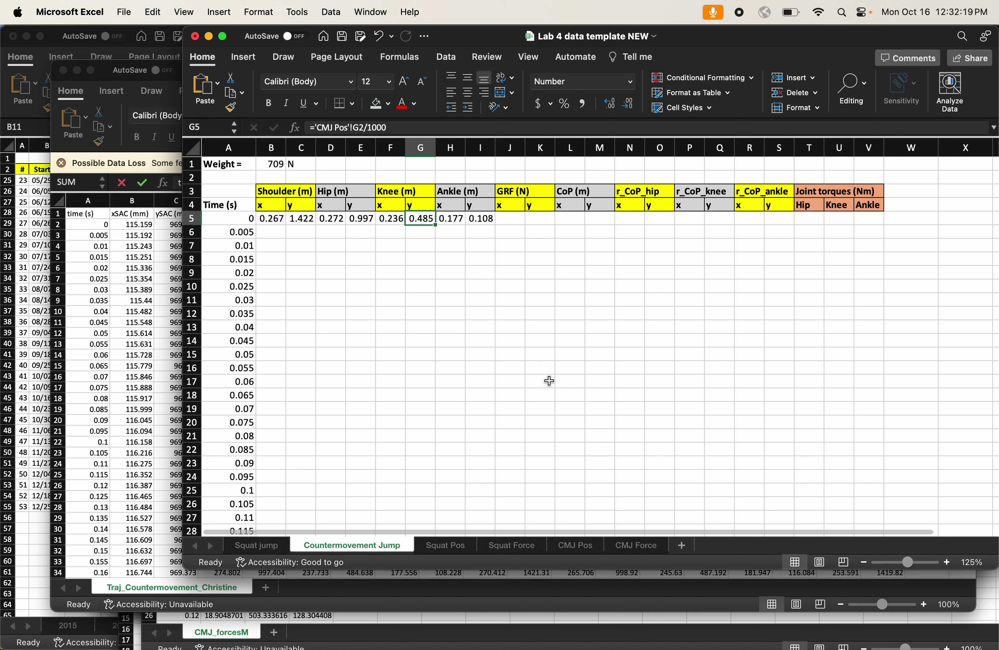
pyautogui.press('Right')
pyautogui.press('Right')
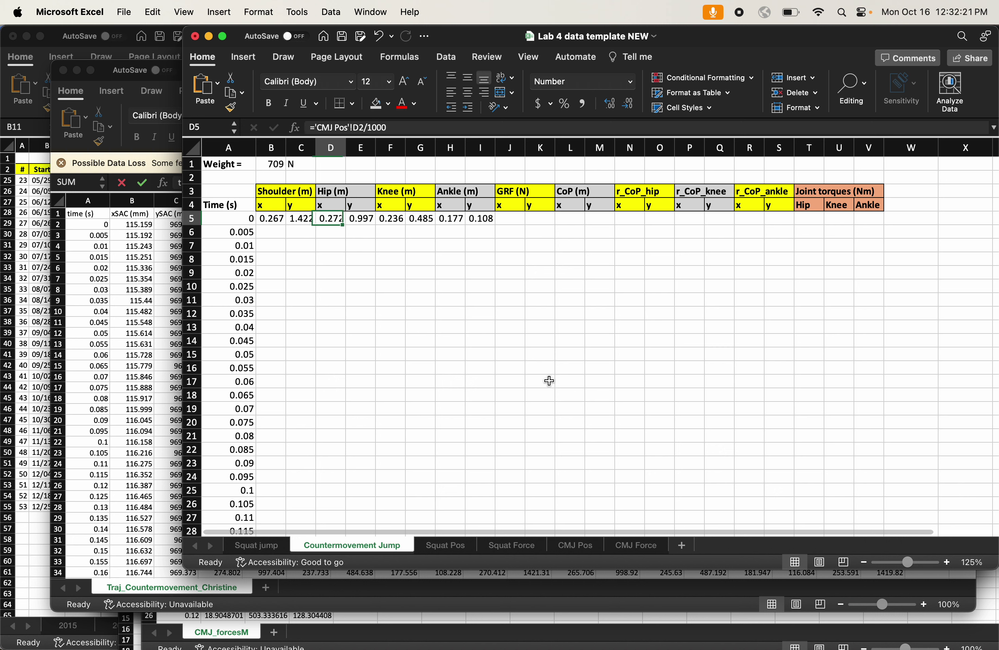
pyautogui.press('Right')
pyautogui.press('Right')
pyautogui.press('Right')
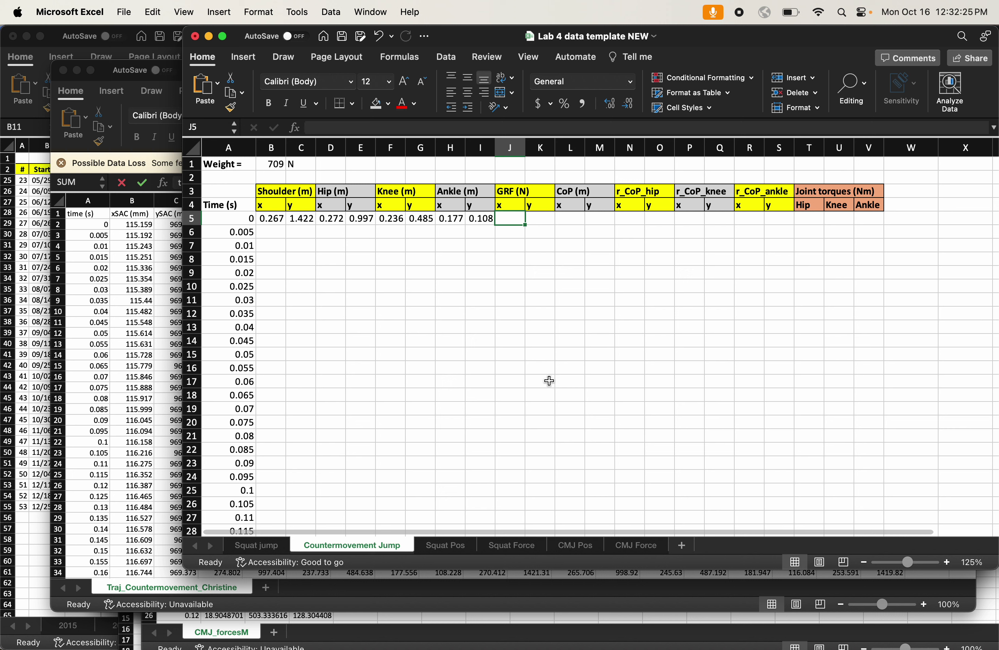
pyautogui.press('Left')
pyautogui.press('Left')
pyautogui.press('Left')
pyautogui.press('Left')
pyautogui.press('Left')
pyautogui.press('Left')
pyautogui.press('Left')
pyautogui.press('Left')
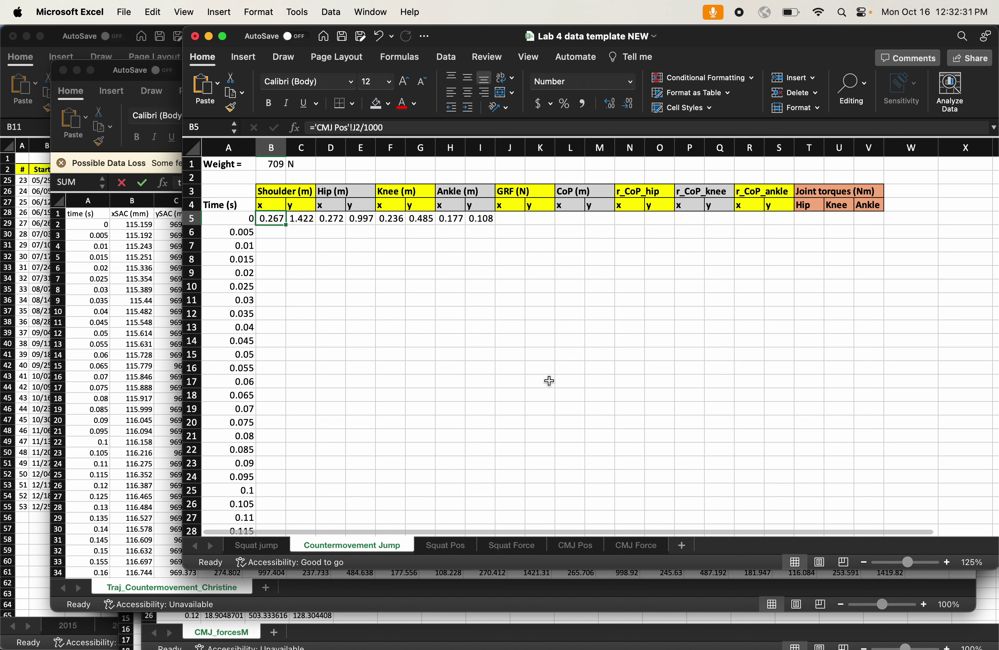
pyautogui.press('Right')
pyautogui.press('Right')
pyautogui.press('Right')
pyautogui.press('Right')
pyautogui.press('Right')
pyautogui.press('Right')
pyautogui.press('Right')
pyautogui.press('Left')
pyautogui.press('Left')
pyautogui.press('Left')
pyautogui.press('Left')
pyautogui.press('Left')
pyautogui.press('Left')
pyautogui.press('Left')
pyautogui.press('Right')
pyautogui.press('Right')
pyautogui.press('Right')
pyautogui.press('Right')
pyautogui.press('Right')
pyautogui.press('Right')
pyautogui.press('Down')
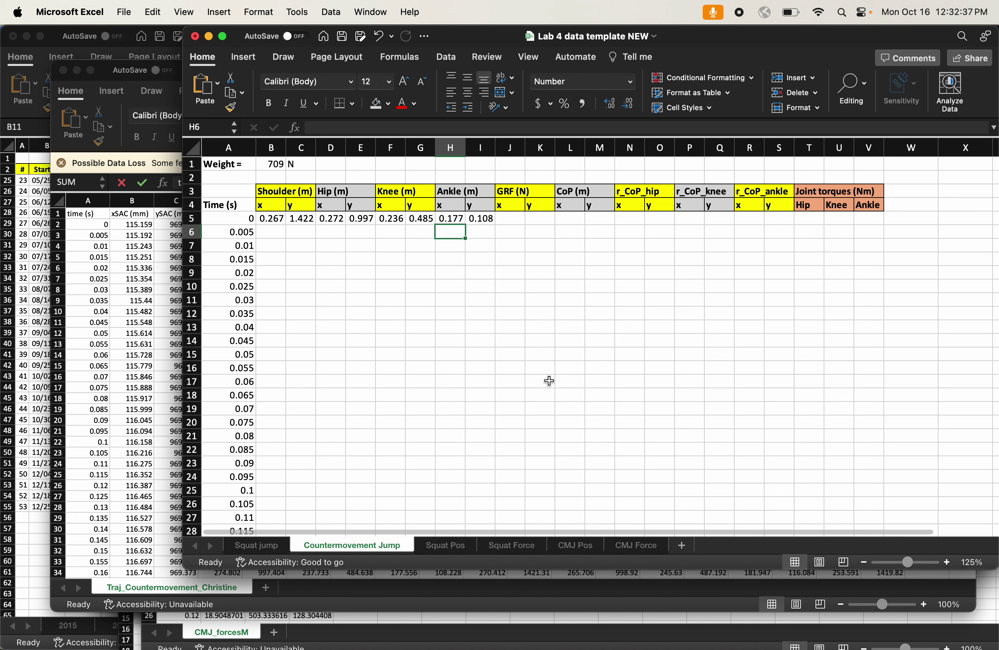
pyautogui.press('Up')
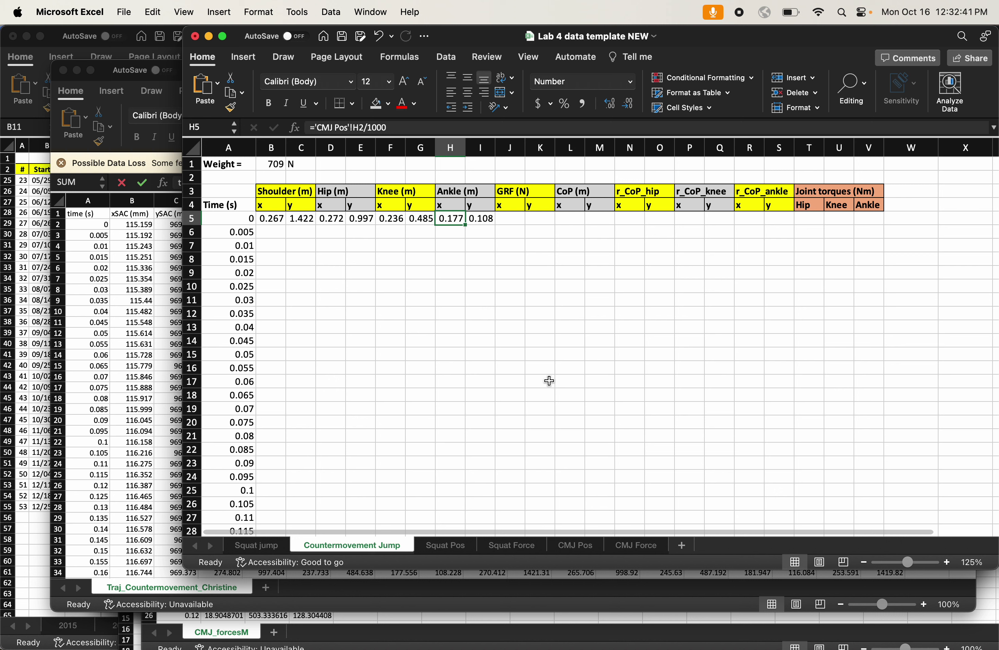
pyautogui.press('Left')
pyautogui.press('Left')
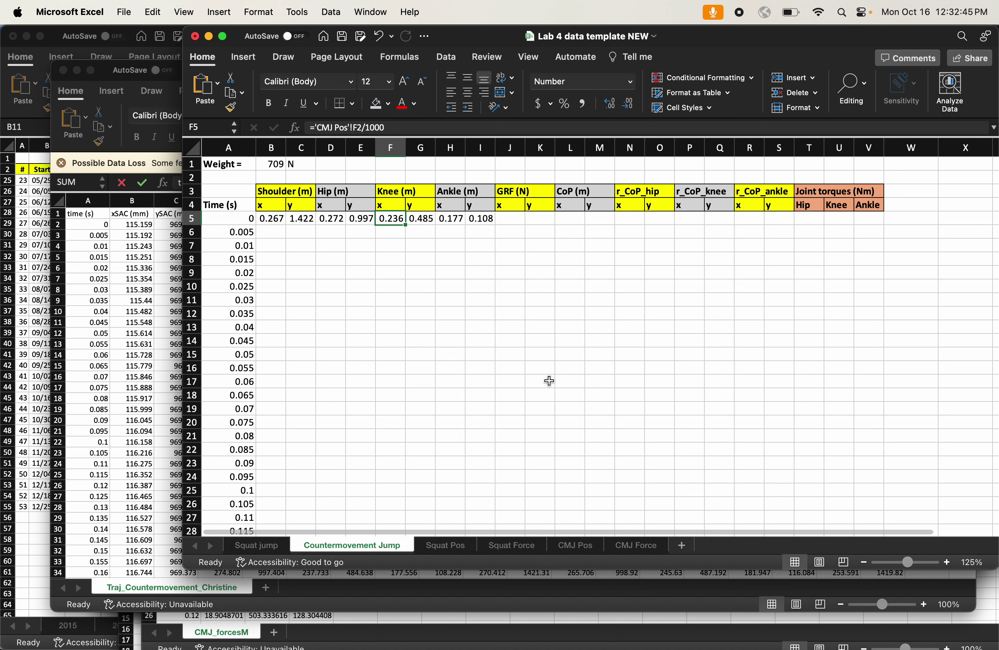
pyautogui.press('Left')
pyautogui.press('Left')
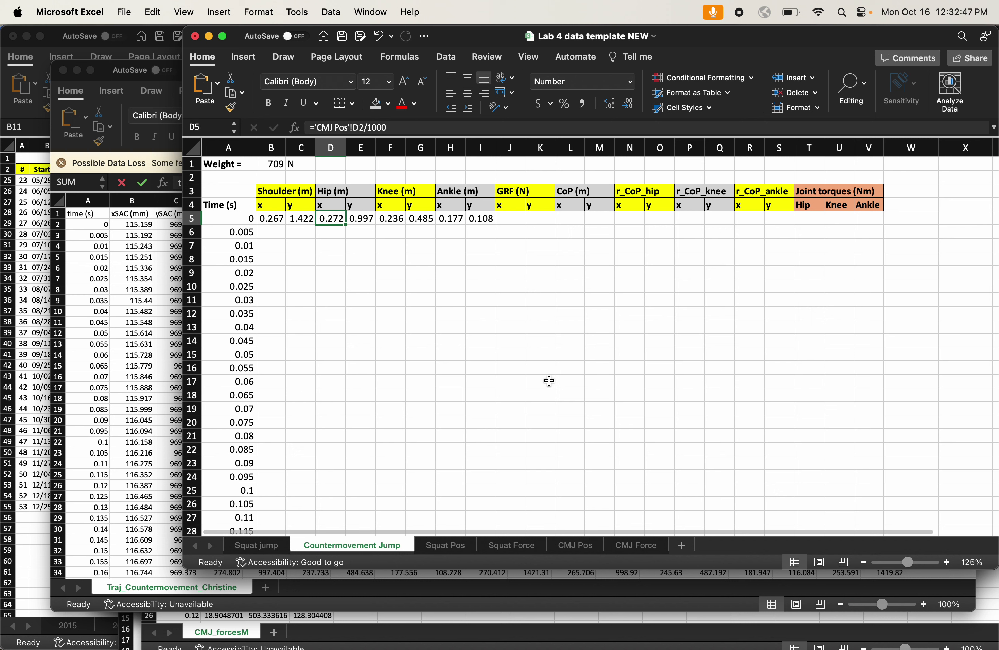
pyautogui.press('Left')
pyautogui.press('Left')
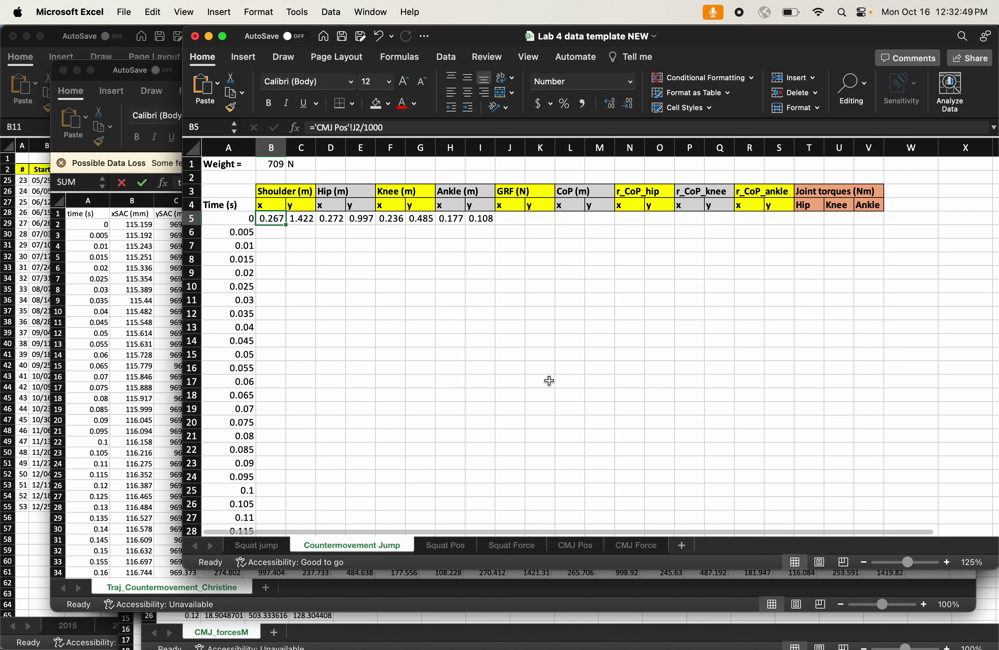
pyautogui.press('Right')
pyautogui.press('Right')
pyautogui.press('Right')
pyautogui.press('Right')
pyautogui.press('Right')
pyautogui.press('Right')
pyautogui.press('Left')
pyautogui.press('Left')
pyautogui.press('Left')
pyautogui.press('Left')
pyautogui.press('Left')
pyautogui.press('Left')
pyautogui.press('Right')
pyautogui.press('Right')
pyautogui.press('Right')
pyautogui.press('Right')
pyautogui.press('Right')
pyautogui.press('Right')
pyautogui.press('Left')
pyautogui.press('Left')
pyautogui.press('Left')
pyautogui.press('Left')
pyautogui.press('Left')
pyautogui.press('Right')
pyautogui.press('Right')
pyautogui.press('Right')
pyautogui.press('Right')
pyautogui.press('Right')
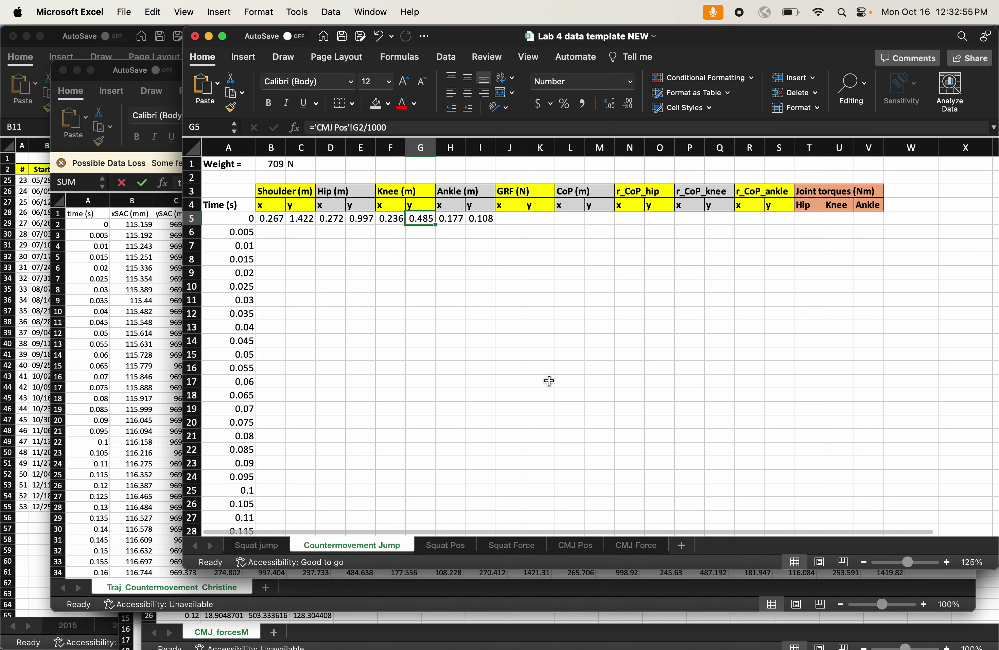
pyautogui.press('Down')
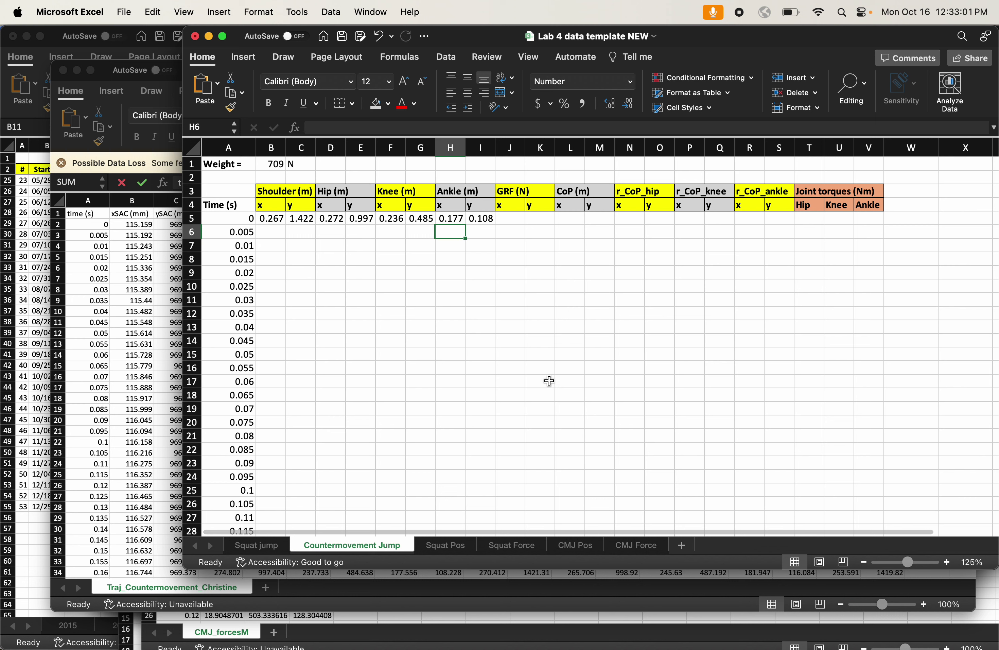
pyautogui.press('Up')
pyautogui.press('Left')
pyautogui.press('Left')
pyautogui.press('Left')
pyautogui.press('Left')
pyautogui.press('Left')
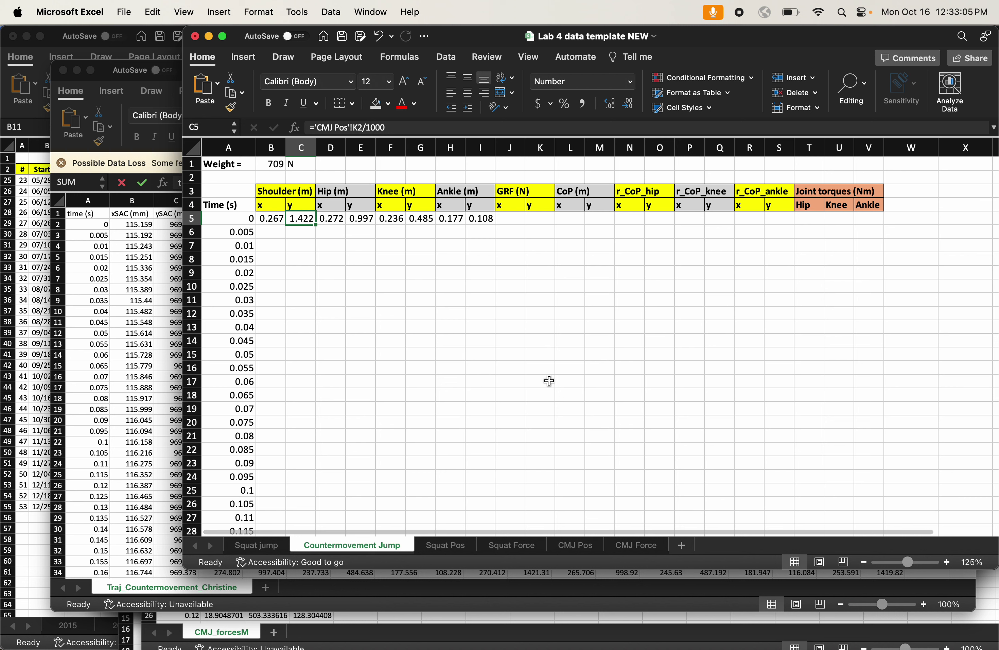
pyautogui.press('Right')
pyautogui.press('Right')
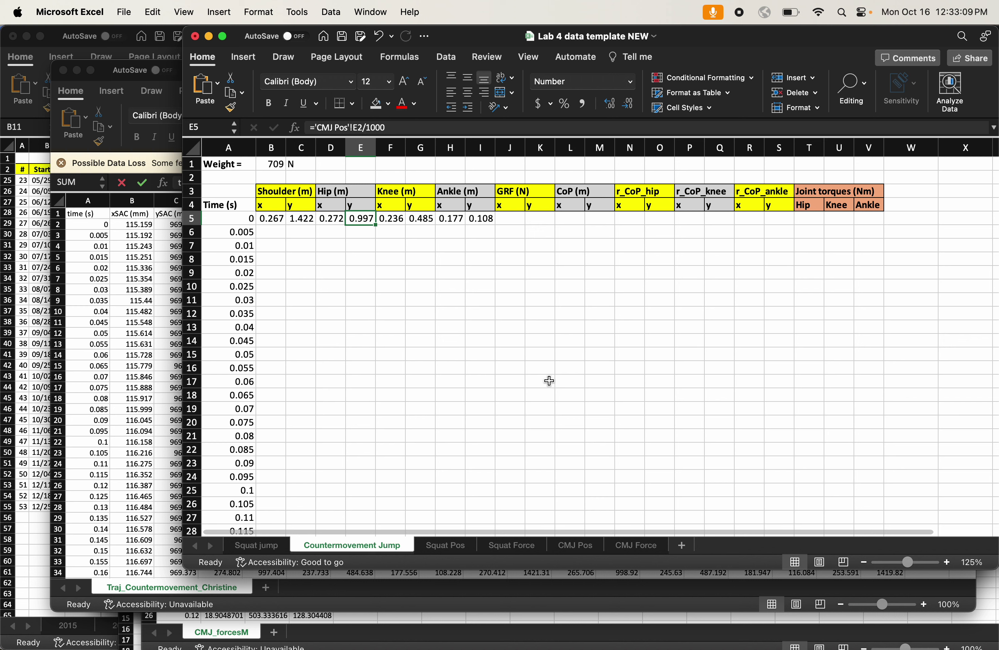
pyautogui.press('Right')
pyautogui.press('Right')
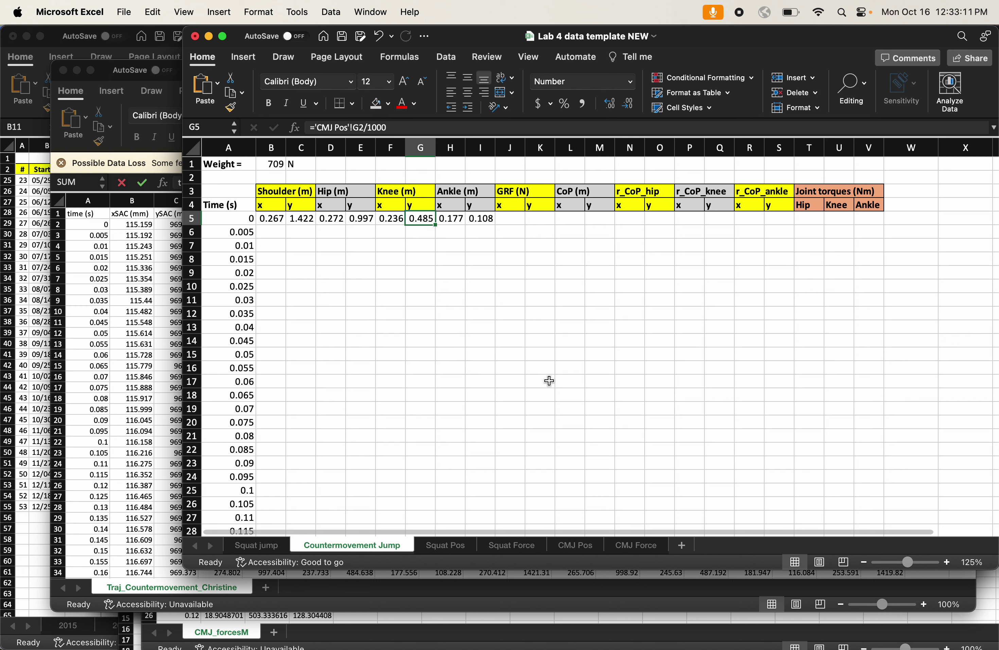
pyautogui.press('Right')
pyautogui.press('Right')
pyautogui.press('Left')
pyautogui.press('Left')
pyautogui.press('Right')
pyautogui.press('Right')
pyautogui.press('Down')
pyautogui.press('Up')
pyautogui.press('Right')
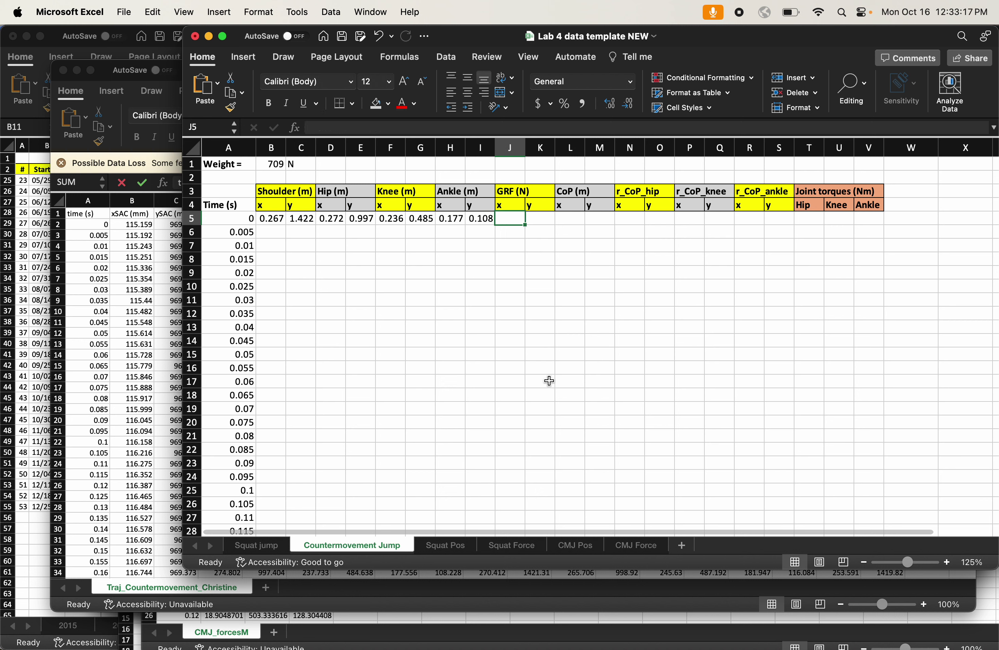
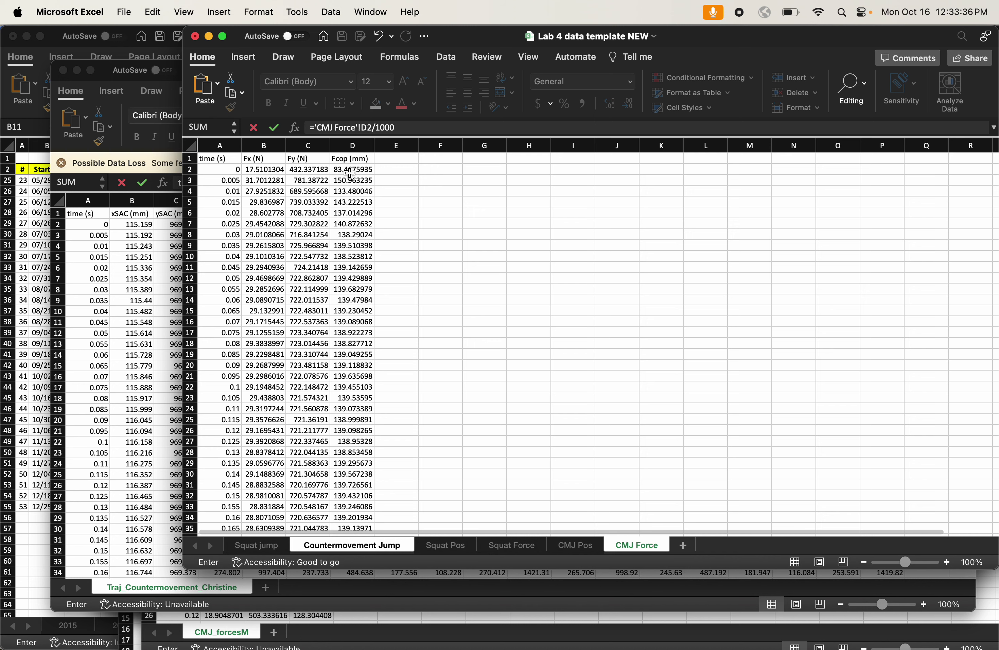
# Enter ='CMJ Force'!D2/1000 as the first CoP x value in L5 and 0 as the first CoP y value in M5.
pyautogui.press('Return')
pyautogui.press('Right')
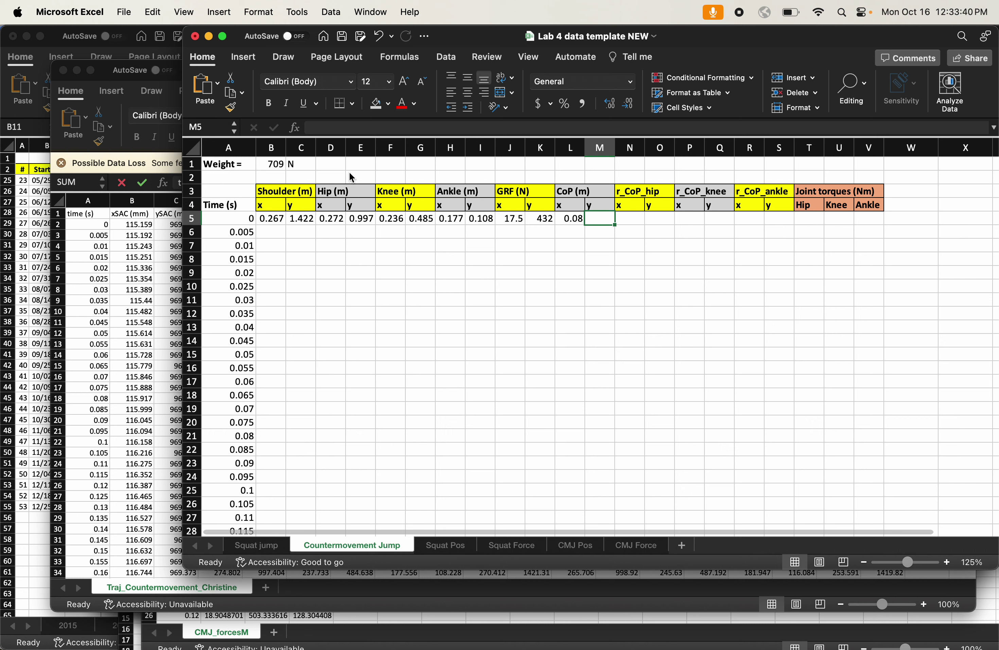
pyautogui.write('0')
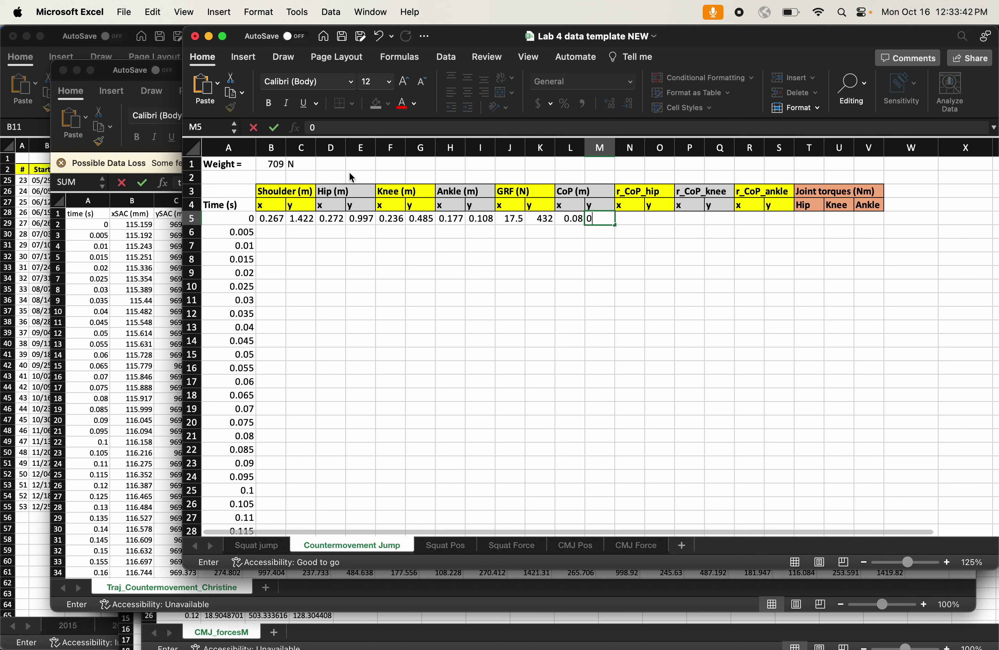
pyautogui.press('Return')
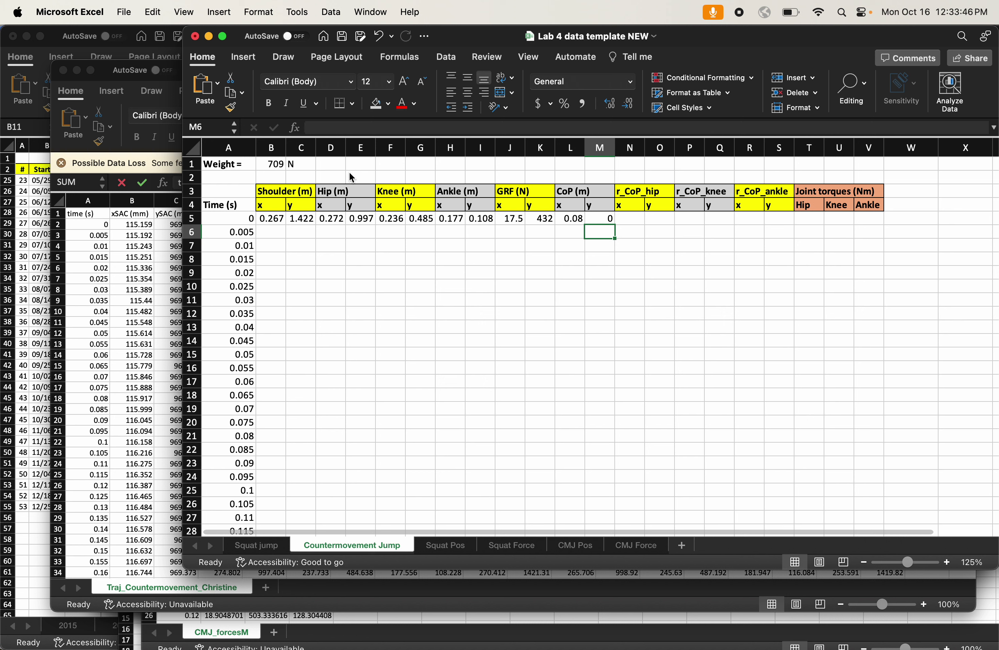
# Fill the row 5 shoulder, hip, knee, ankle, GRF and CoP cells B5:M5 down through all the time rows.
pyautogui.moveTo(266, 223); pyautogui.dragTo(601, 220)
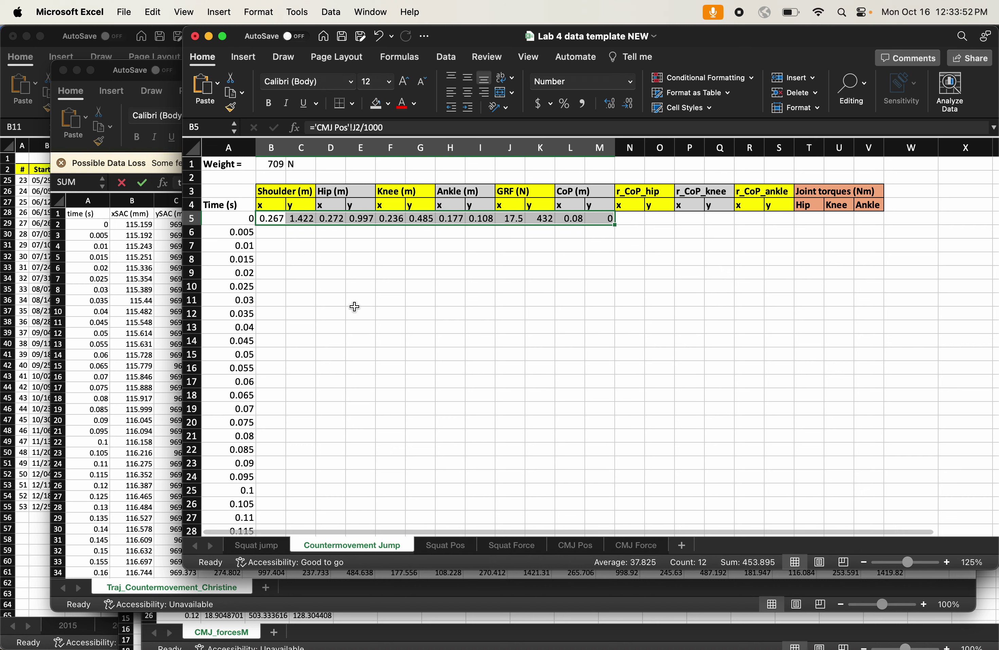
pyautogui.scroll(-20, 285, 306)
pyautogui.scroll(-20, 285, 305)
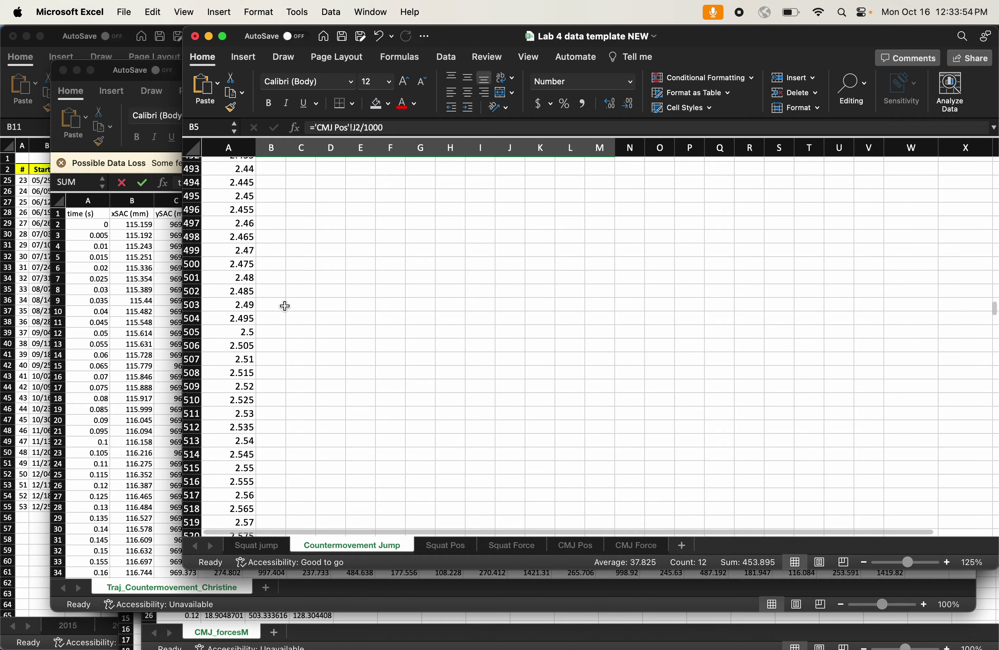
pyautogui.scroll(20, 285, 306)
pyautogui.scroll(20, 285, 305)
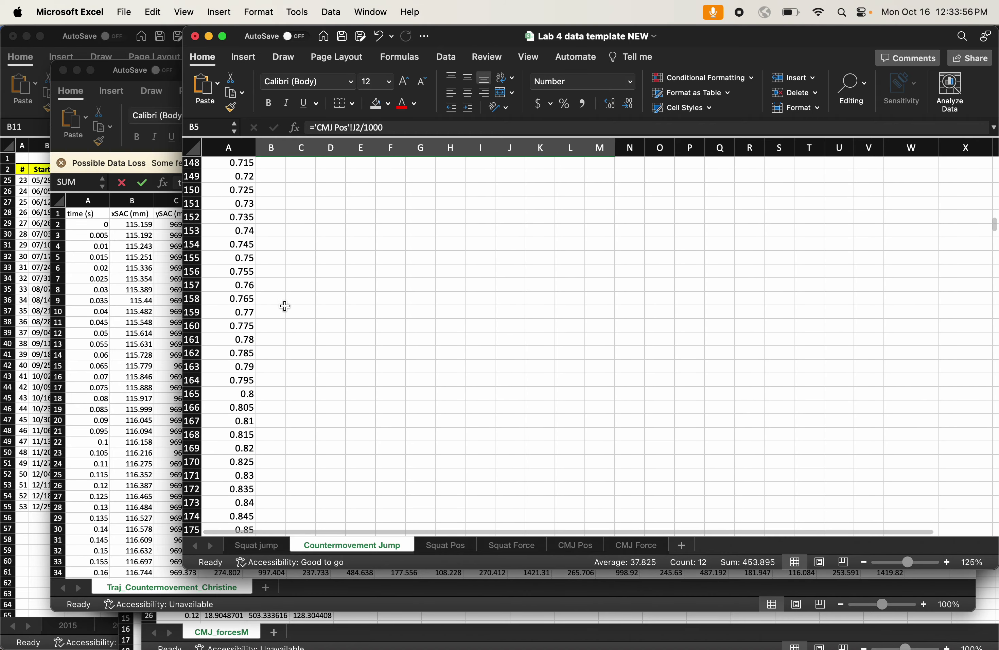
pyautogui.click(361, 326)
pyautogui.moveTo(271, 218); pyautogui.dragTo(596, 220)
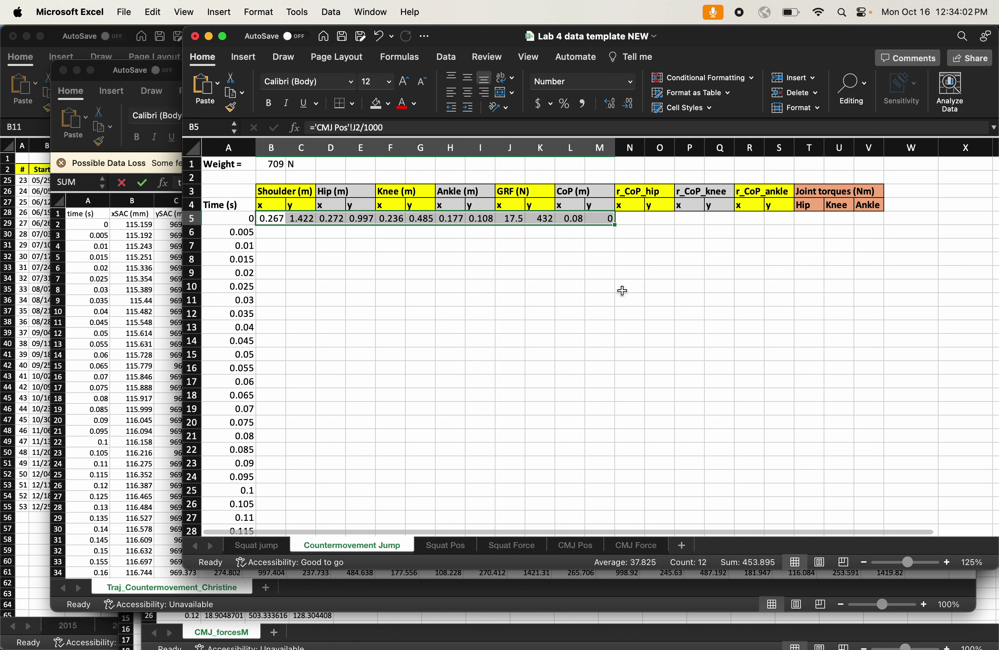
pyautogui.doubleClick(614, 226)
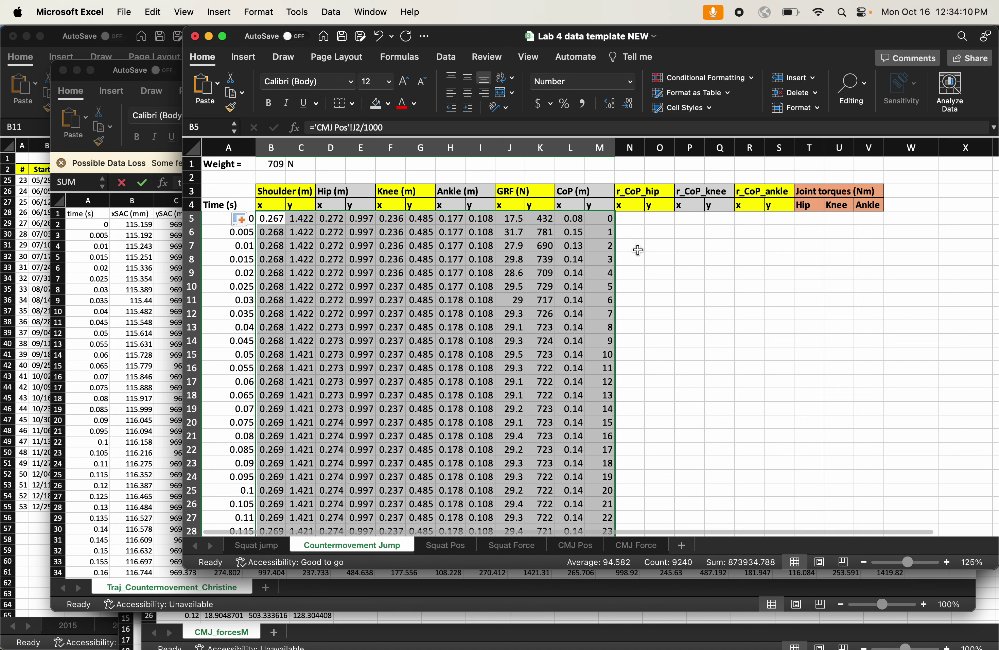
# Check the filled data in columns B to M down to the end of the time series.
pyautogui.click(407, 383)
pyautogui.scroll(-20, 406, 383)
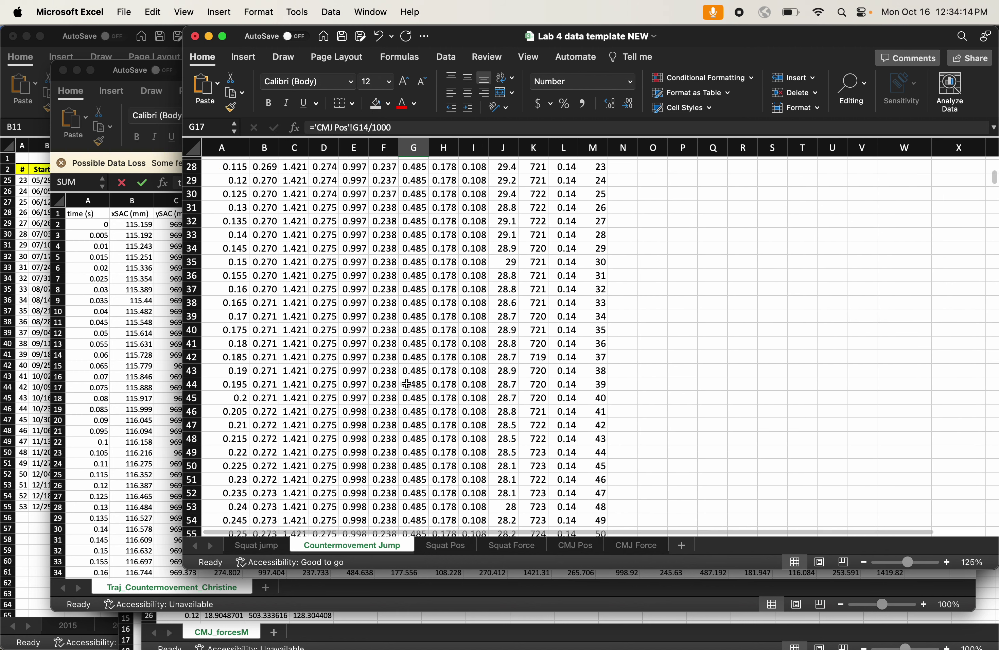
pyautogui.scroll(-20, 407, 383)
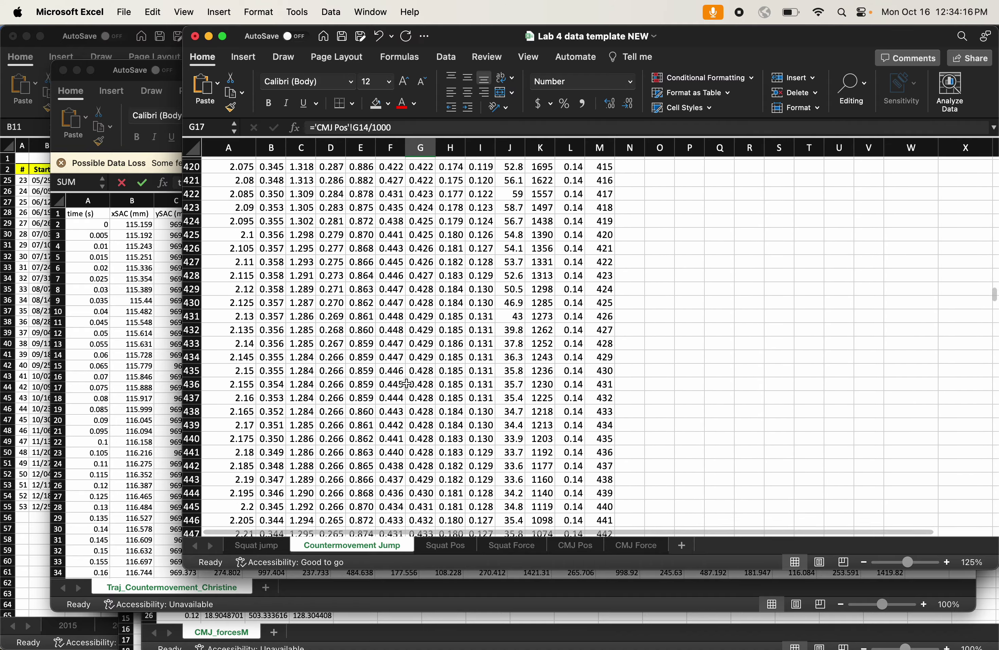
pyautogui.scroll(-20, 406, 383)
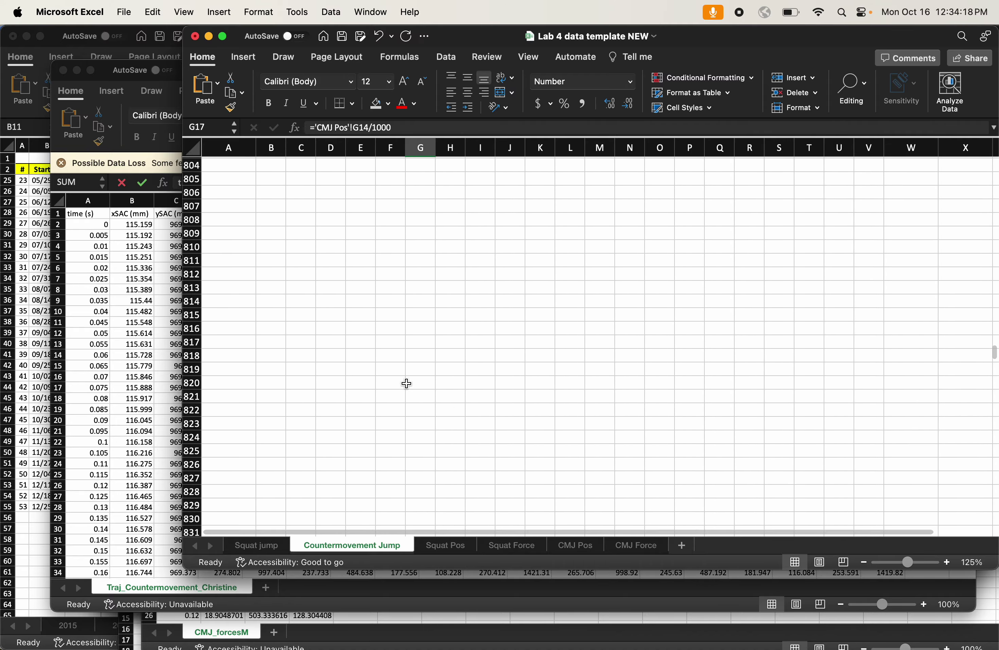
pyautogui.scroll(12, 406, 383)
pyautogui.scroll(20, 407, 383)
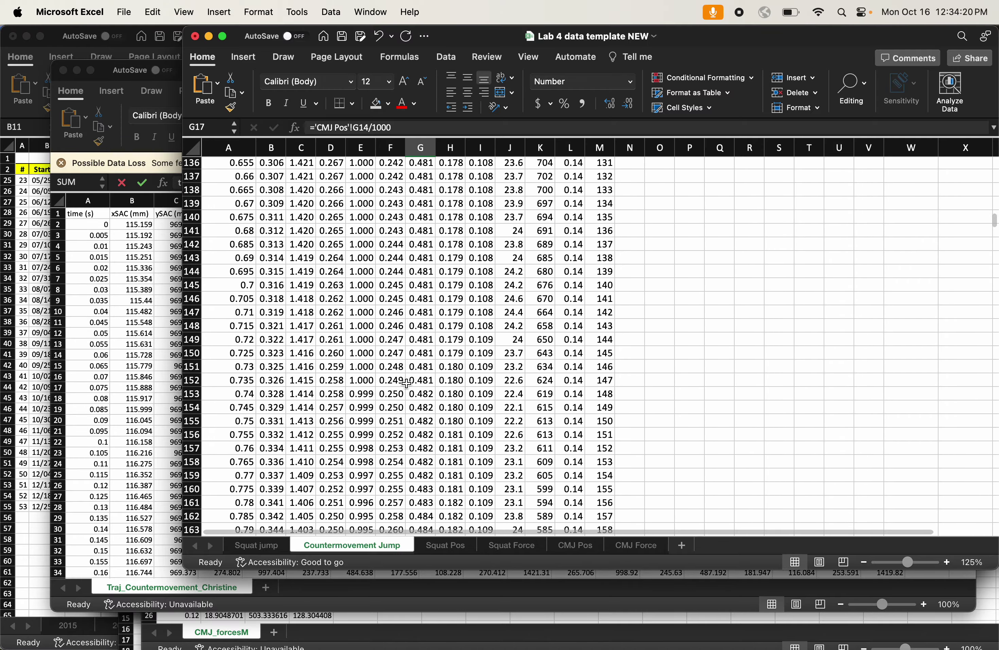
pyautogui.click(689, 289)
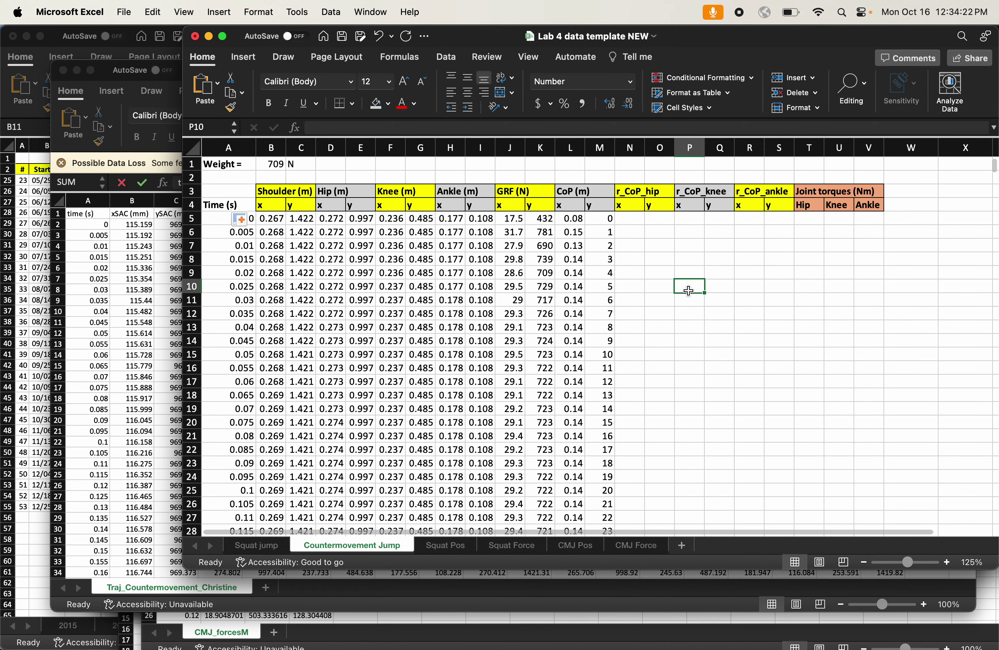
# Check the filled CoP y values in column M, moving cell by cell through the first time rows.
pyautogui.click(606, 218)
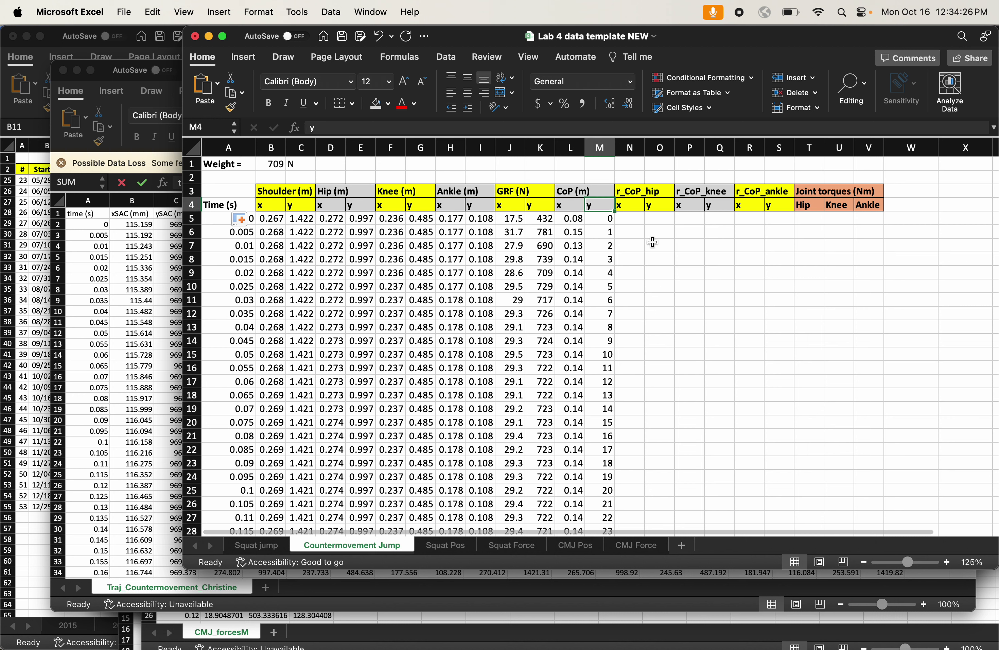
pyautogui.press('Down')
pyautogui.press('Down')
pyautogui.press('Down')
pyautogui.press('Down')
pyautogui.press('Down')
pyautogui.press('Down')
pyautogui.press('Down')
pyautogui.press('Down')
pyautogui.press('Down')
pyautogui.press('Down')
pyautogui.press('Down')
pyautogui.press('Down')
pyautogui.press('Down')
pyautogui.press('Down')
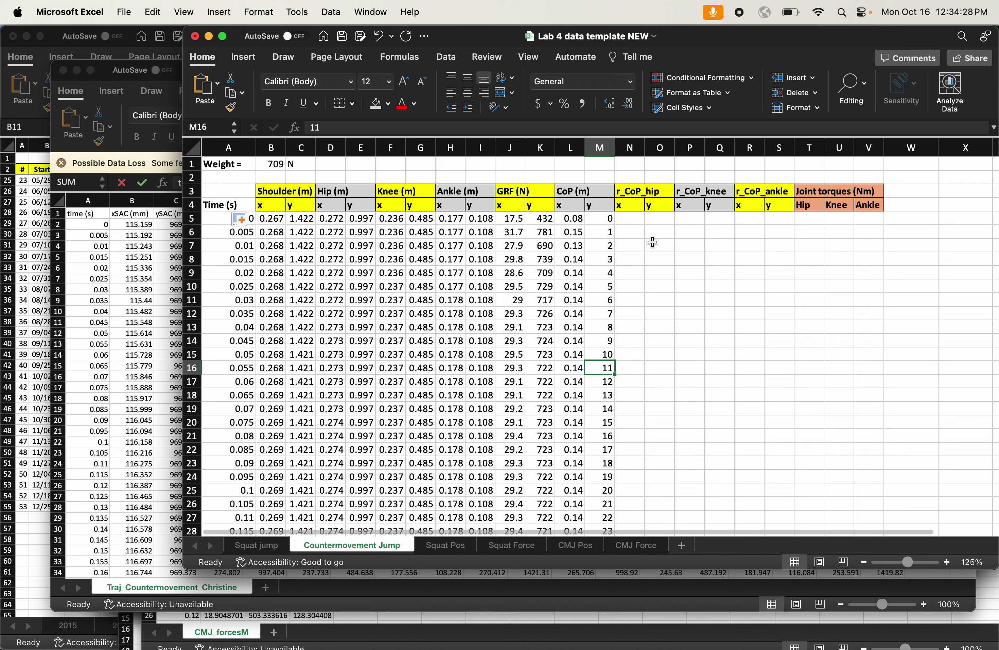
pyautogui.press('Up')
pyautogui.press('Up')
pyautogui.press('Up')
pyautogui.press('Up')
pyautogui.press('Up')
pyautogui.press('Up')
pyautogui.press('Up')
pyautogui.press('Up')
pyautogui.press('Up')
pyautogui.press('Up')
pyautogui.press('Up')
pyautogui.press('Up')
pyautogui.press('Up')
pyautogui.press('Up')
pyautogui.press('Up')
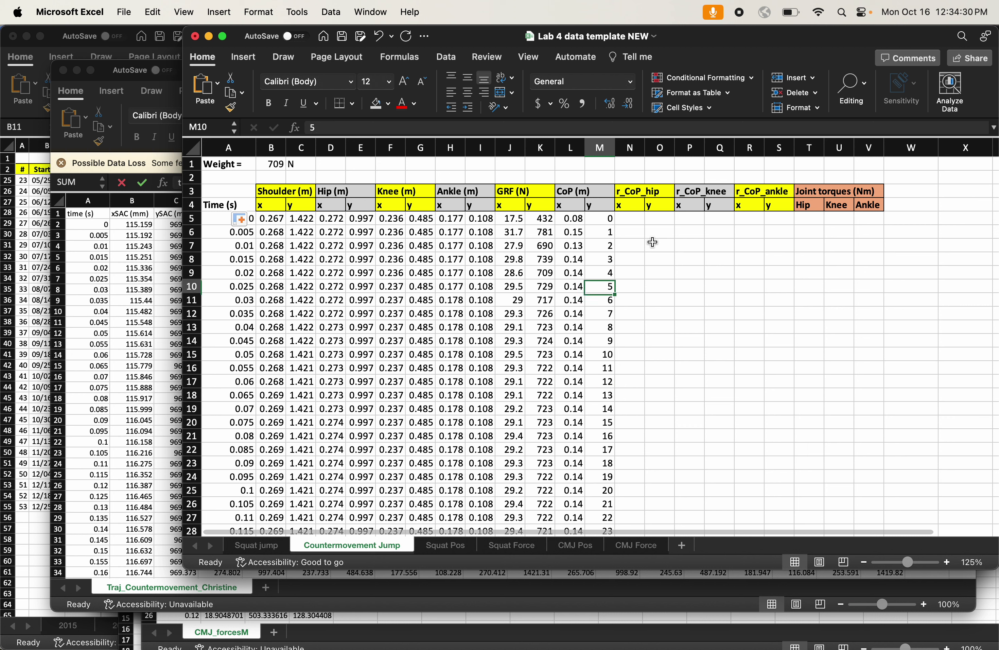
pyautogui.press('Down')
pyautogui.press('Down')
pyautogui.press('Down')
pyautogui.press('Down')
pyautogui.press('Down')
pyautogui.press('Down')
pyautogui.press('Down')
pyautogui.press('Down')
pyautogui.press('Down')
pyautogui.press('Down')
pyautogui.press('Down')
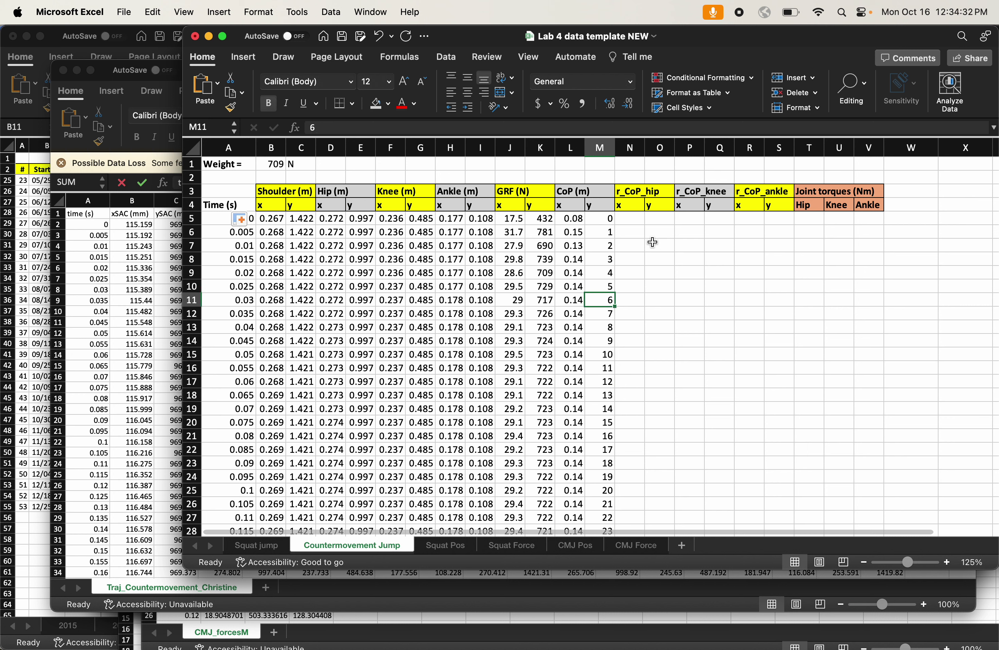
pyautogui.press('Up')
pyautogui.press('Up')
pyautogui.press('Up')
pyautogui.press('Up')
pyautogui.press('Up')
pyautogui.press('Up')
pyautogui.press('Up')
pyautogui.press('Up')
pyautogui.press('Up')
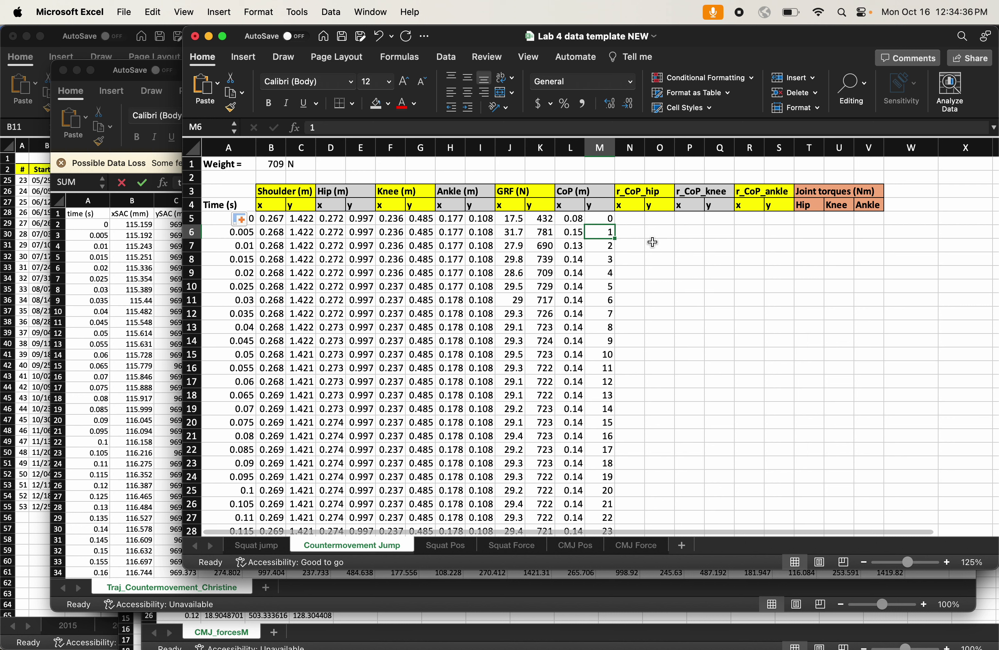
# Enter =M5 in the second CoP y cell M6 and fill it down column M through all the time rows.
pyautogui.write('=')
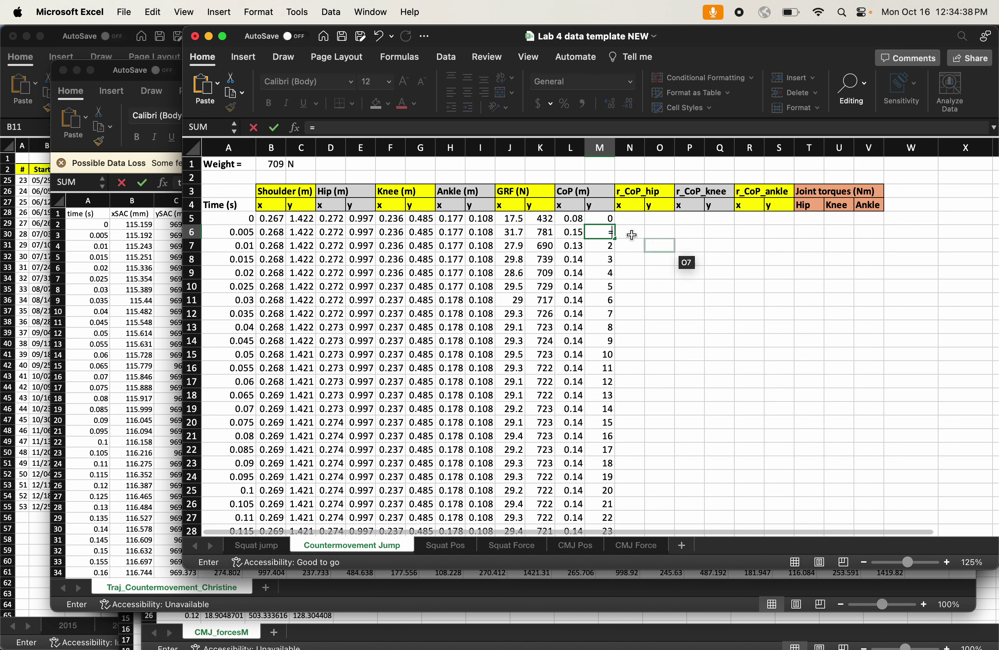
pyautogui.click(595, 218)
pyautogui.press('Return')
pyautogui.click(609, 235)
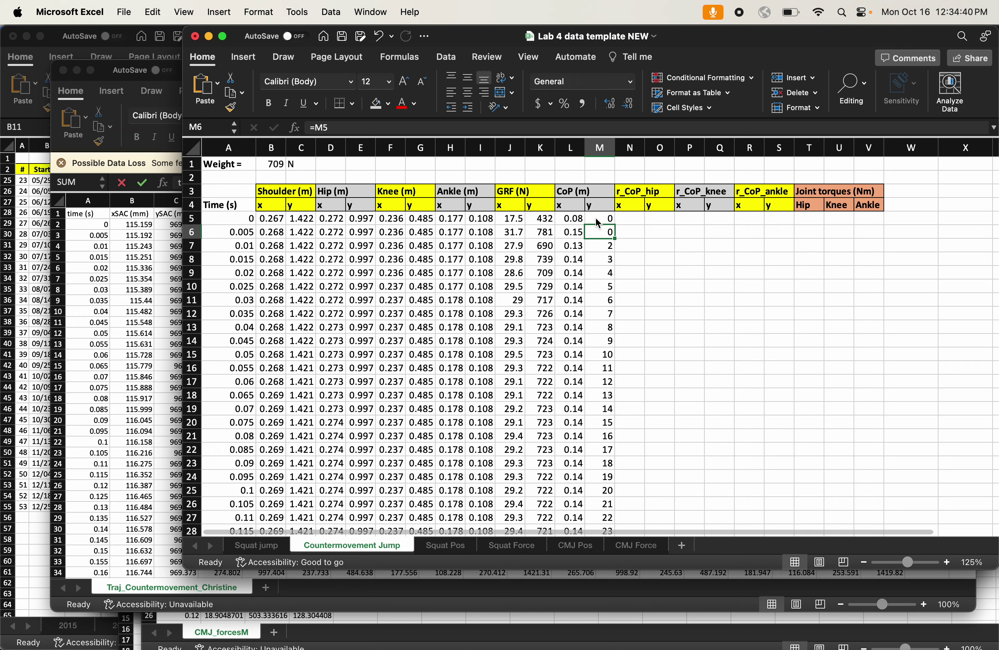
pyautogui.doubleClick(616, 239)
pyautogui.scroll(-20, 595, 390)
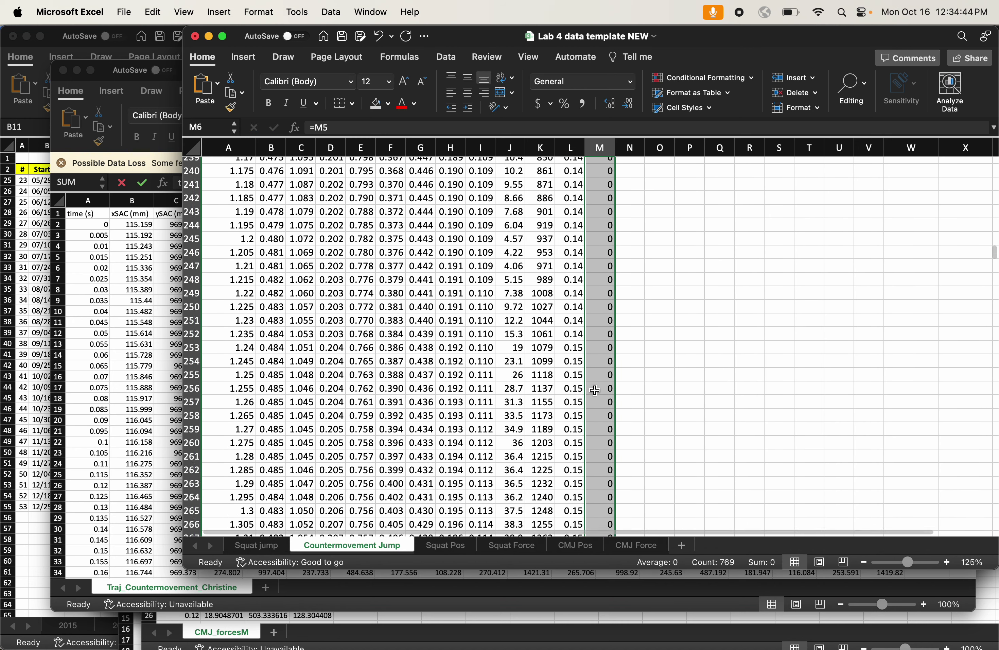
pyautogui.scroll(-15, 595, 390)
pyautogui.scroll(10, 596, 390)
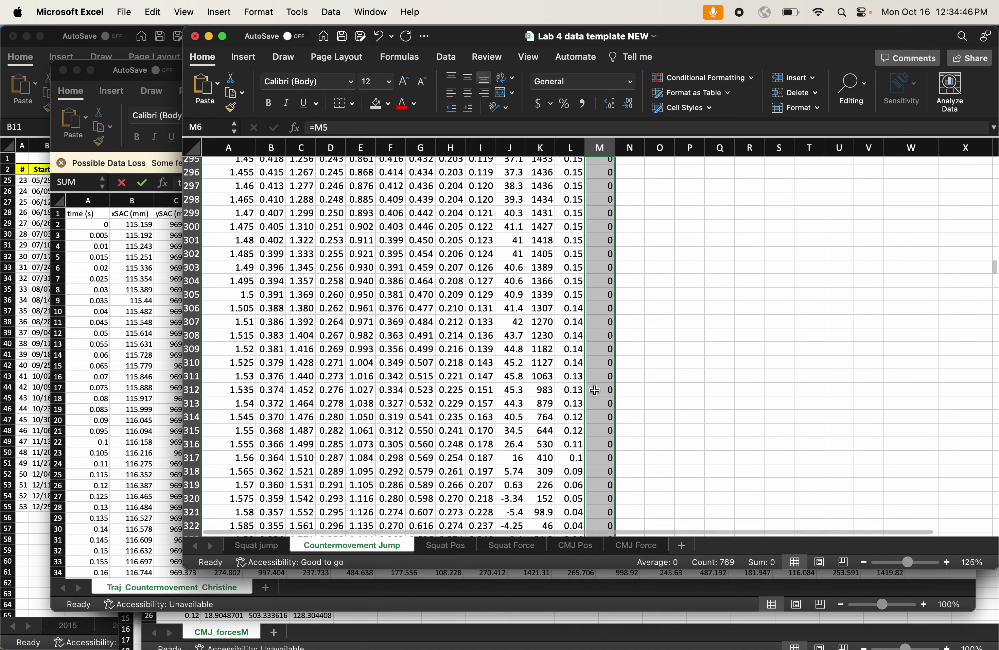
pyautogui.scroll(20, 595, 391)
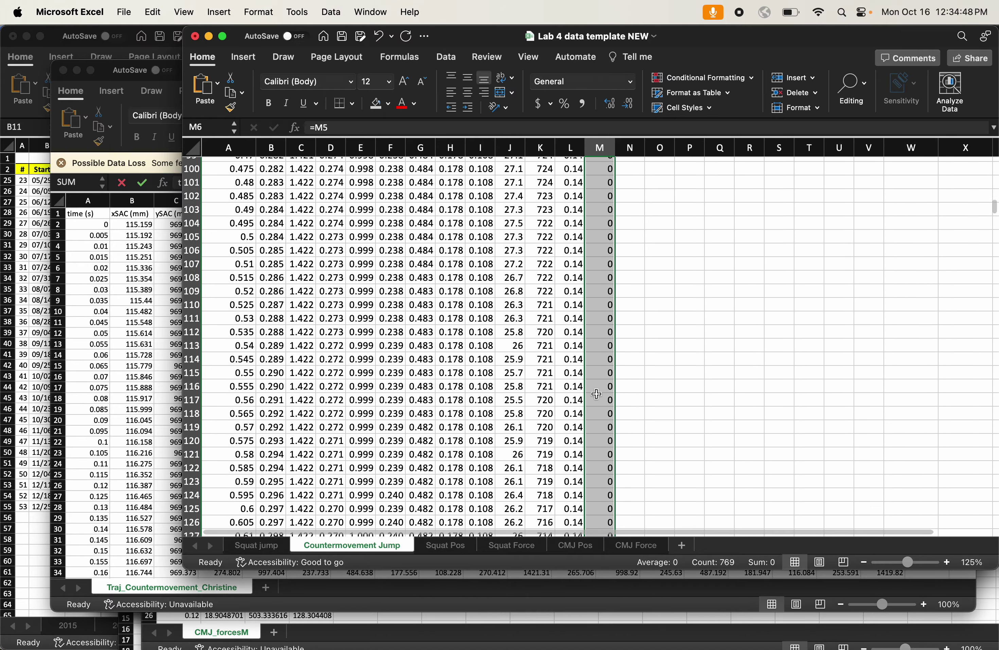
pyautogui.scroll(13, 597, 395)
pyautogui.click(709, 339)
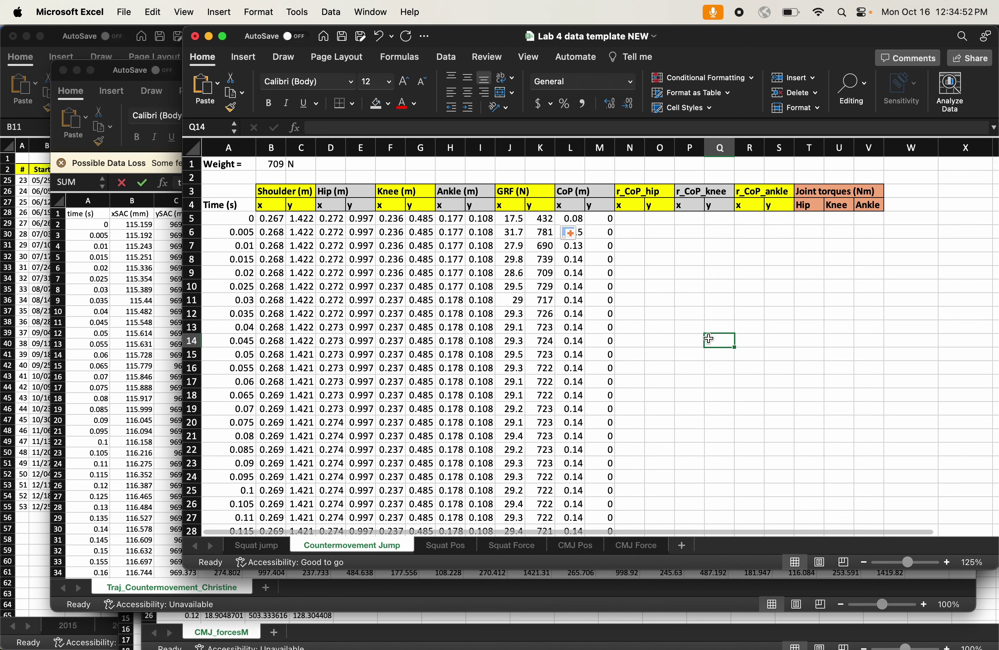
# Examine the empty r_CoP_hip, r_CoP_knee and r_CoP_ankle x and y columns N to S and their headers.
pyautogui.moveTo(632, 214); pyautogui.dragTo(776, 330)
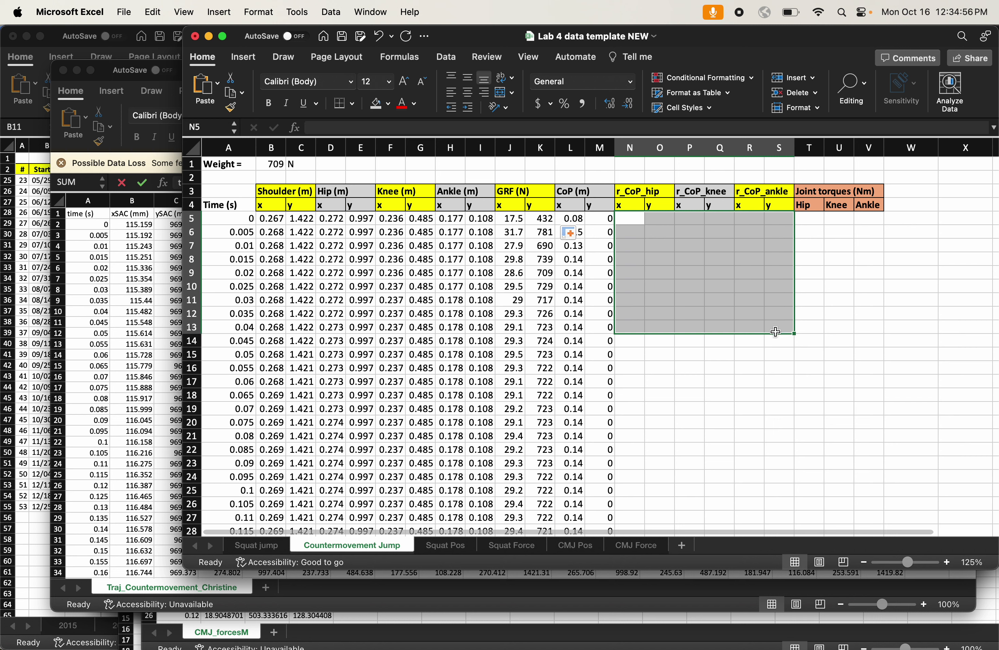
pyautogui.click(688, 272)
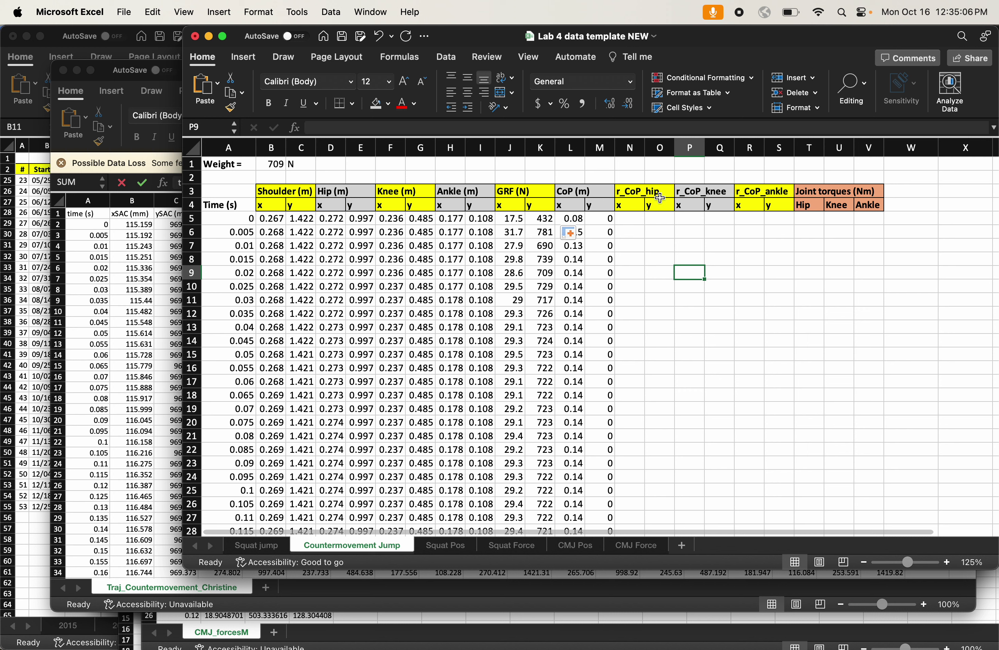
pyautogui.click(649, 191)
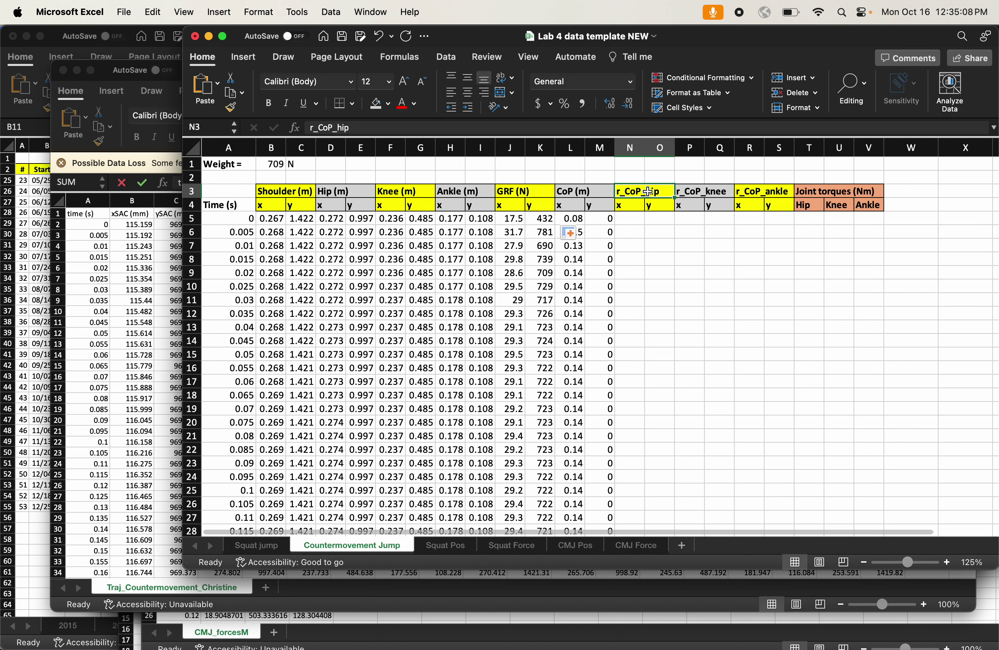
pyautogui.click(703, 193)
pyautogui.click(759, 194)
pyautogui.click(689, 299)
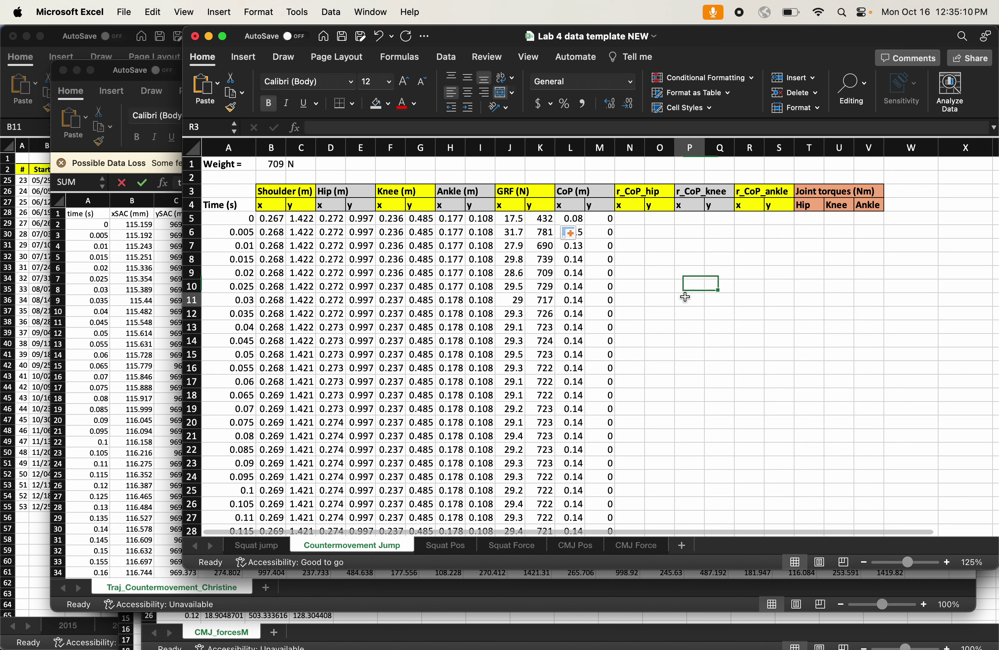
pyautogui.click(749, 348)
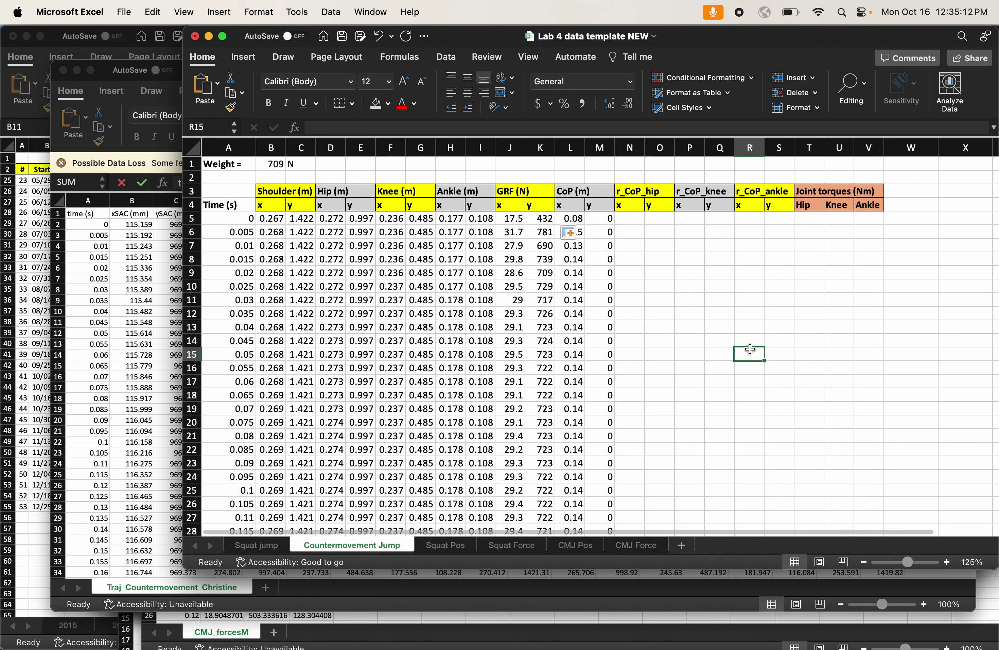
pyautogui.click(625, 218)
pyautogui.moveTo(649, 219); pyautogui.dragTo(650, 219)
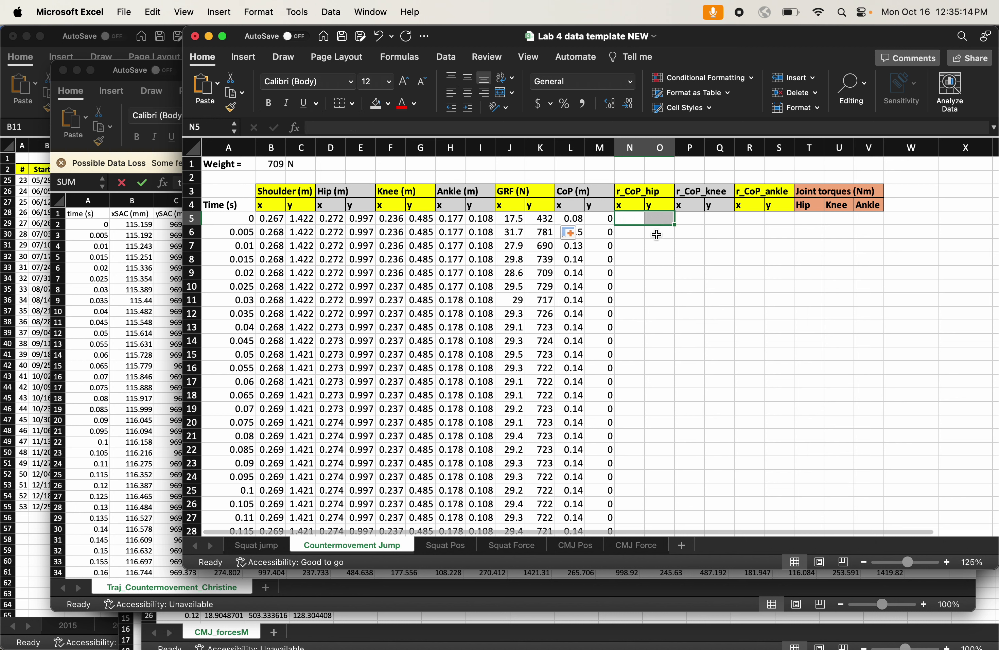
pyautogui.click(656, 236)
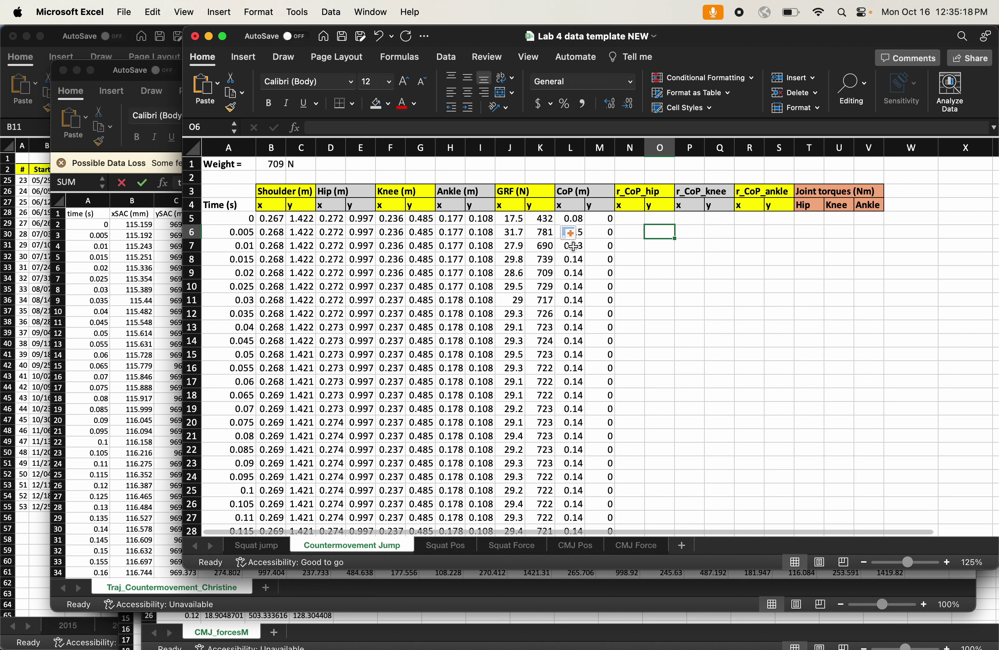
# Examine the GRF x and y columns together with the r_CoP columns and the Hip, Knee and Ankle joint torque columns.
pyautogui.click(510, 206)
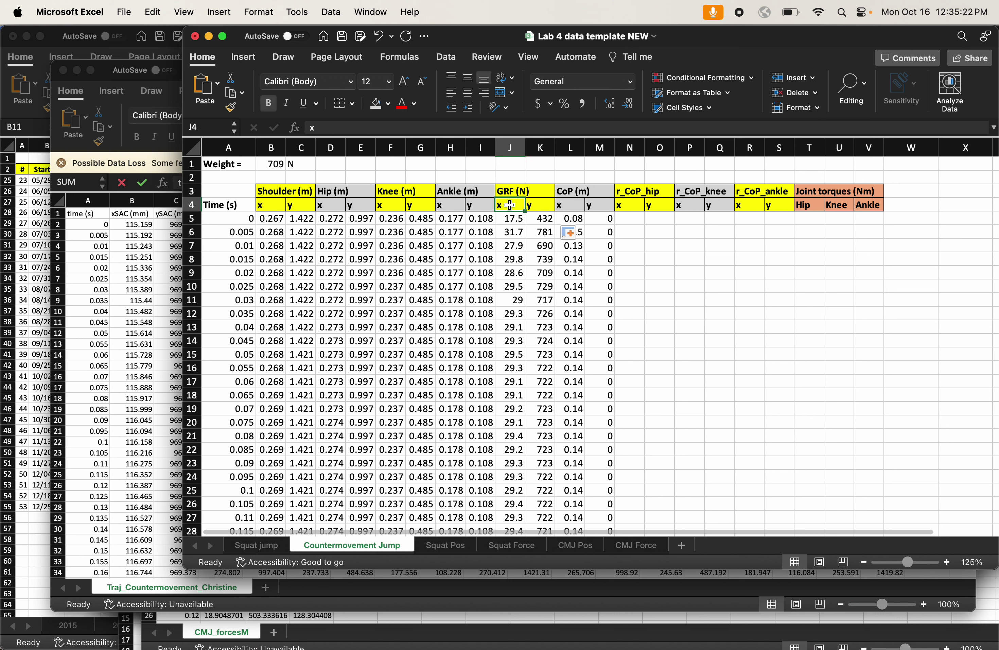
pyautogui.click(536, 206)
pyautogui.click(516, 206)
pyautogui.click(539, 206)
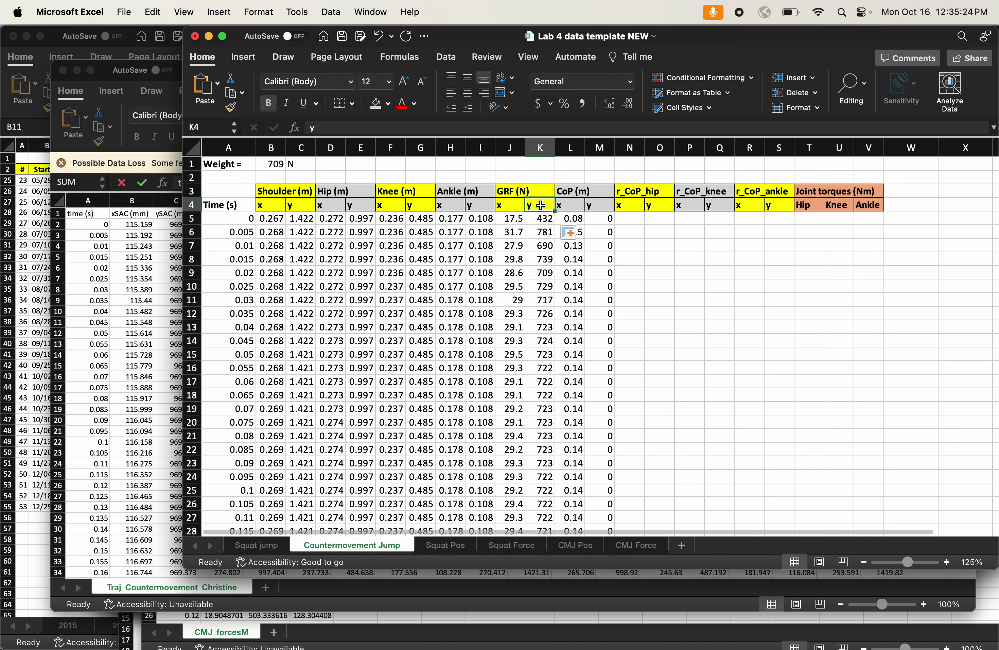
pyautogui.click(508, 206)
pyautogui.click(543, 206)
pyautogui.moveTo(540, 148); pyautogui.dragTo(540, 148)
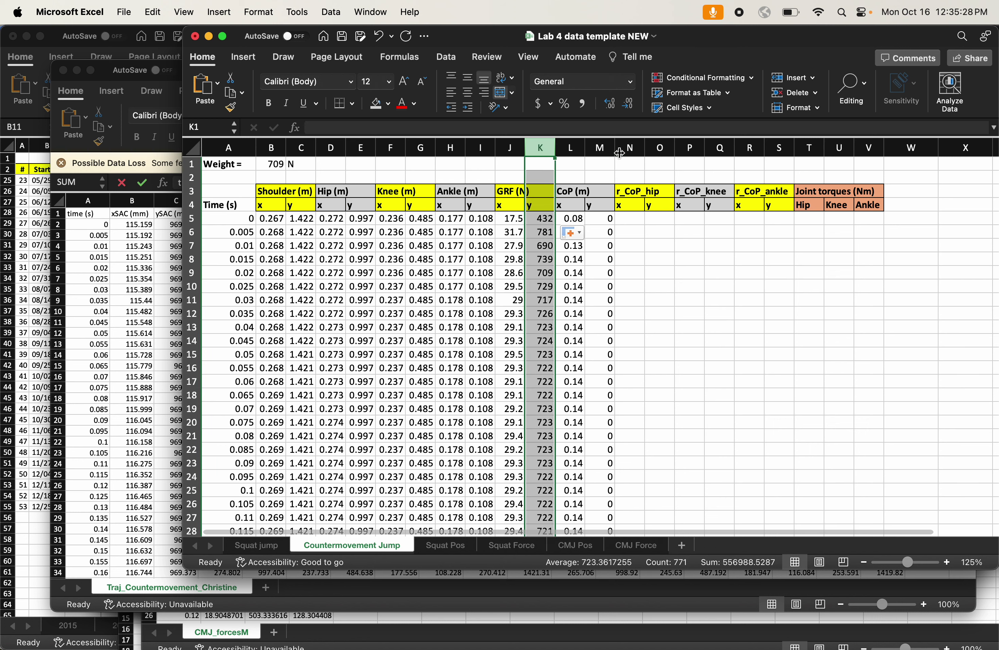
pyautogui.click(631, 148)
pyautogui.keyDown('shift'); pyautogui.click(781, 149); pyautogui.keyUp('shift')
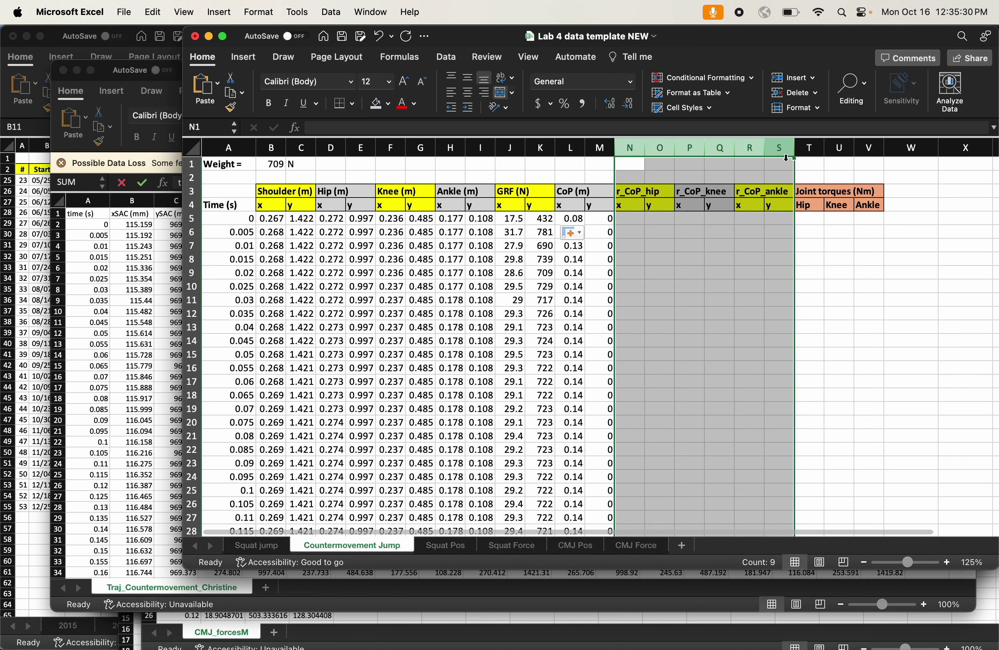
pyautogui.moveTo(877, 222); pyautogui.dragTo(812, 289)
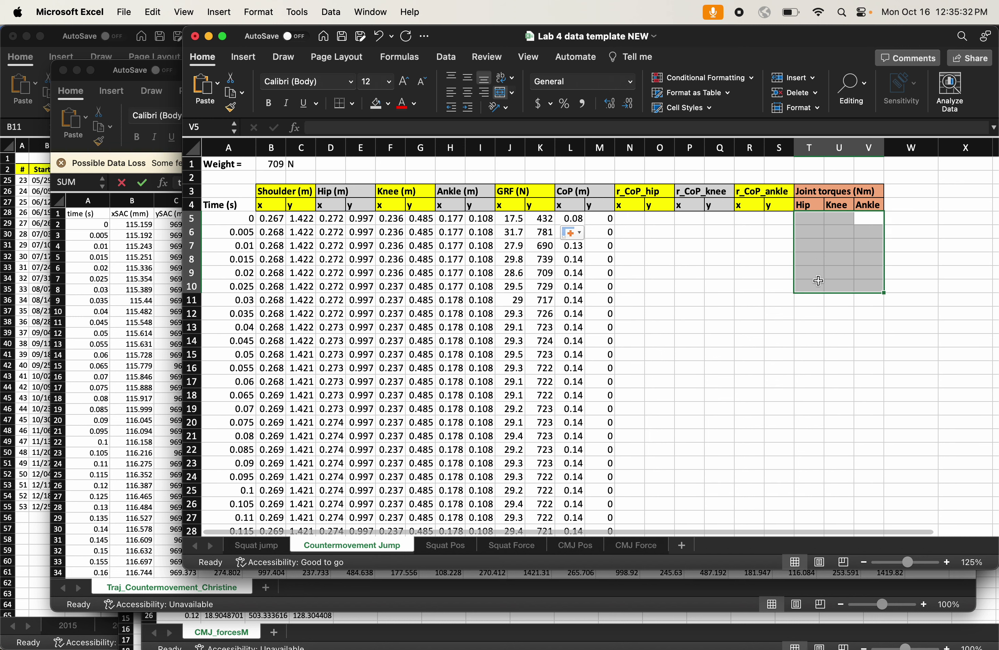
pyautogui.click(815, 271)
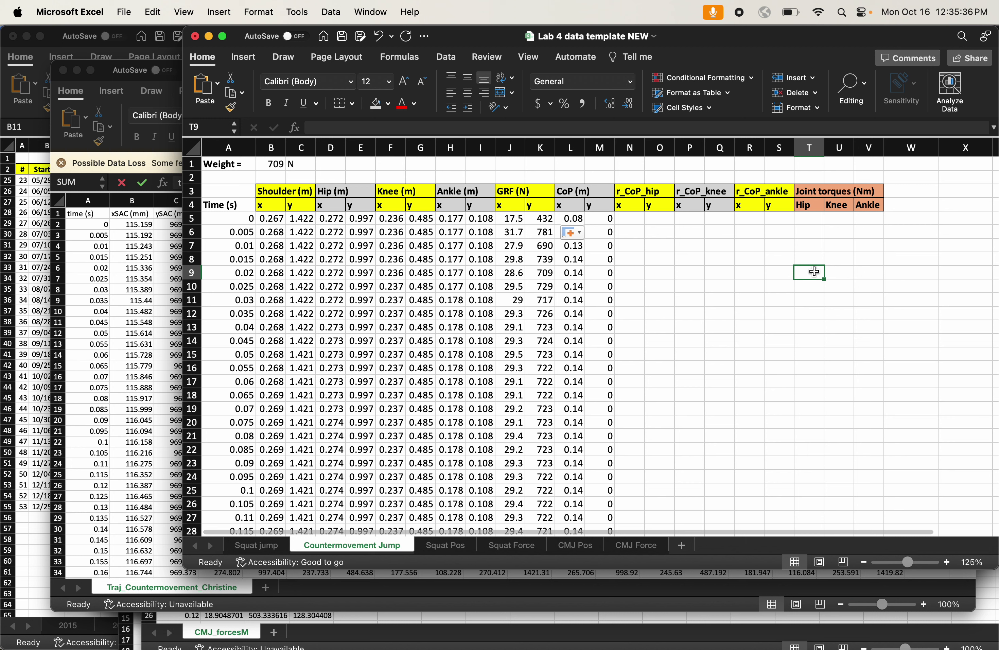
pyautogui.click(641, 223)
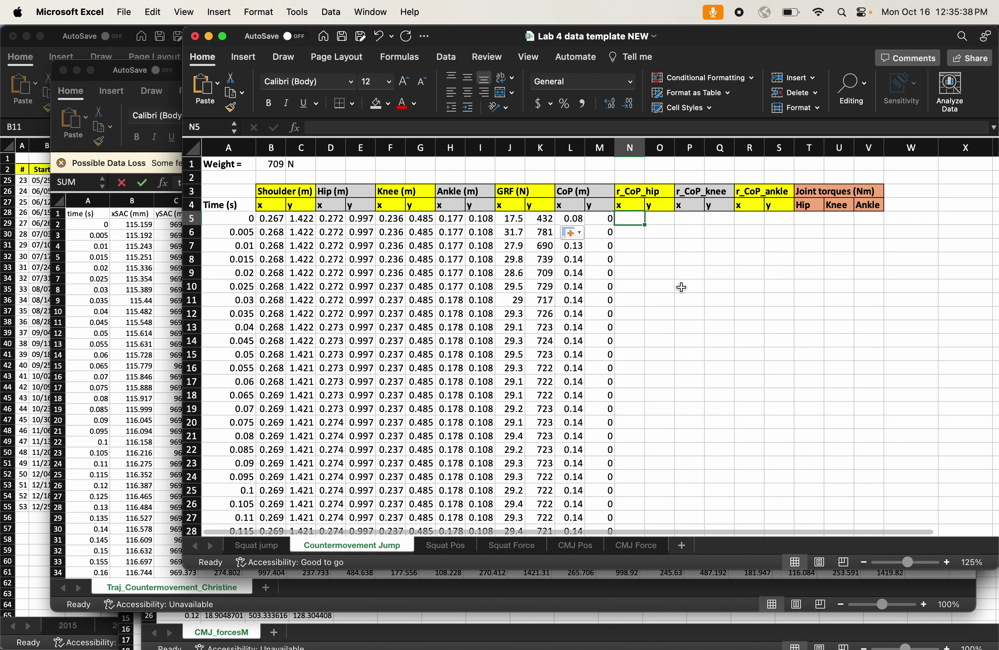
pyautogui.click(512, 195)
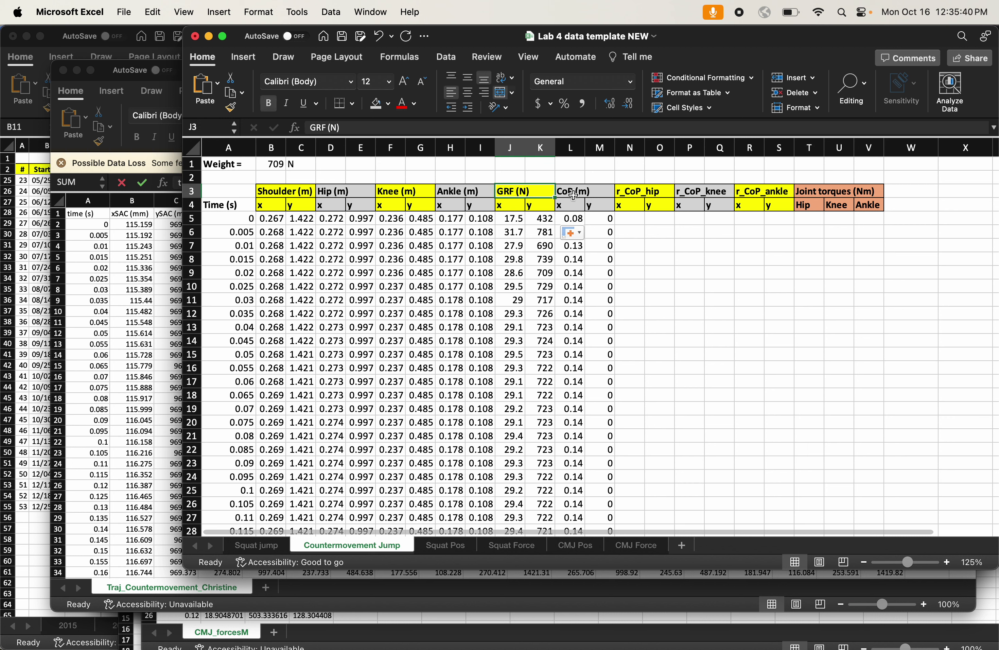
pyautogui.click(841, 190)
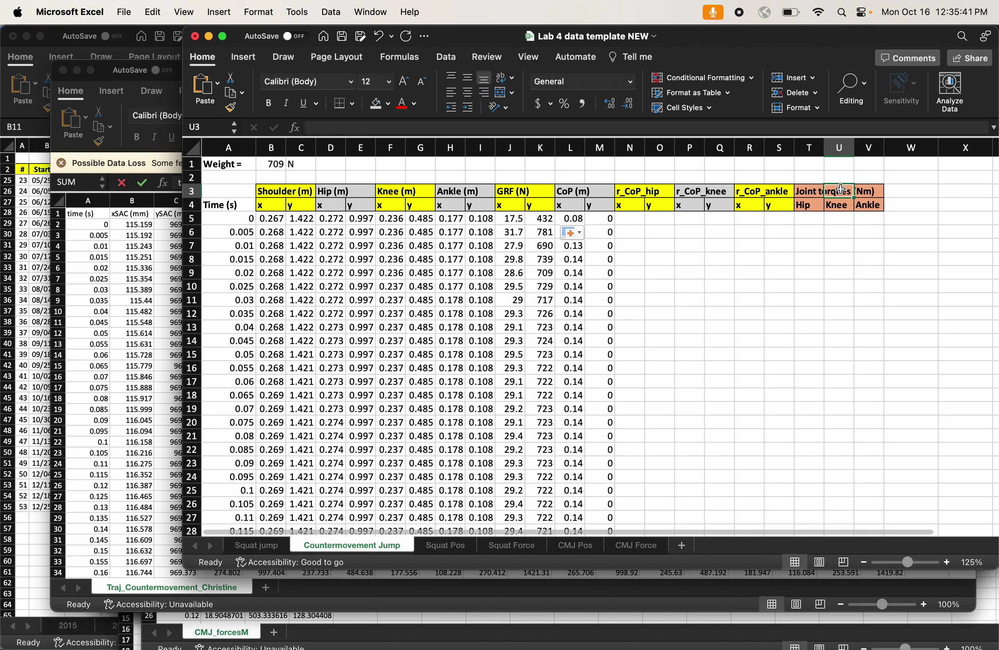
pyautogui.click(820, 314)
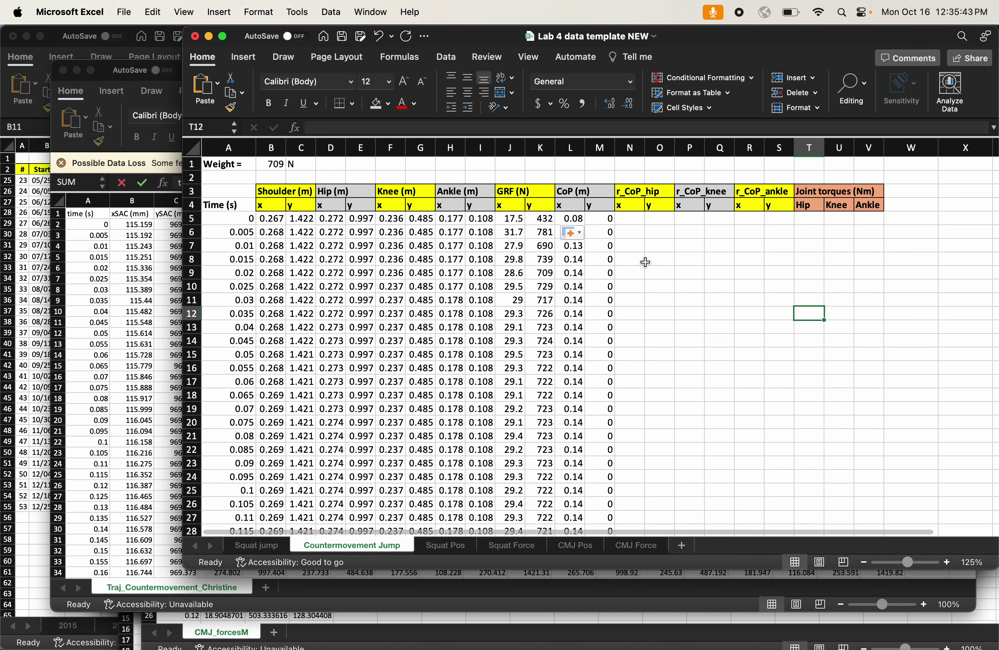
# Enter the hip x distance from the CoP in N5 as =D5-L5.
pyautogui.click(630, 219)
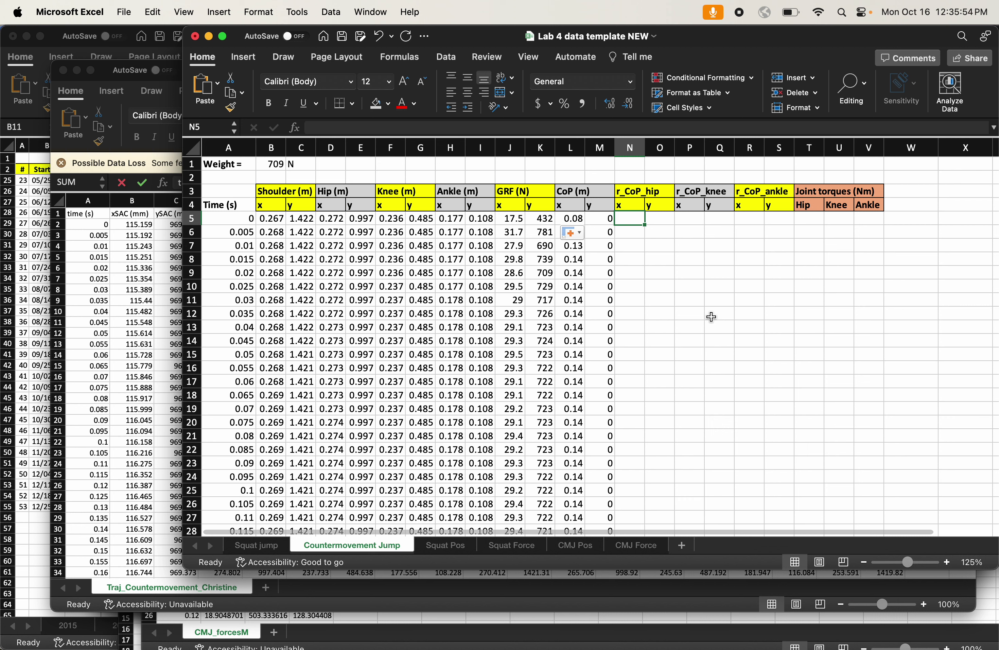
pyautogui.write('=')
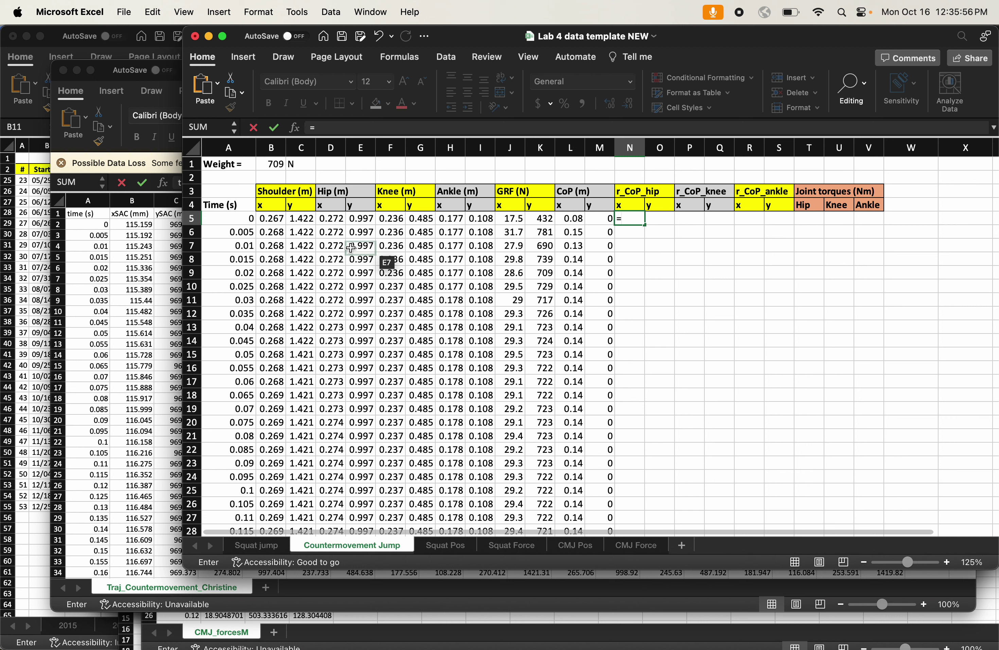
pyautogui.click(329, 219)
pyautogui.write('-')
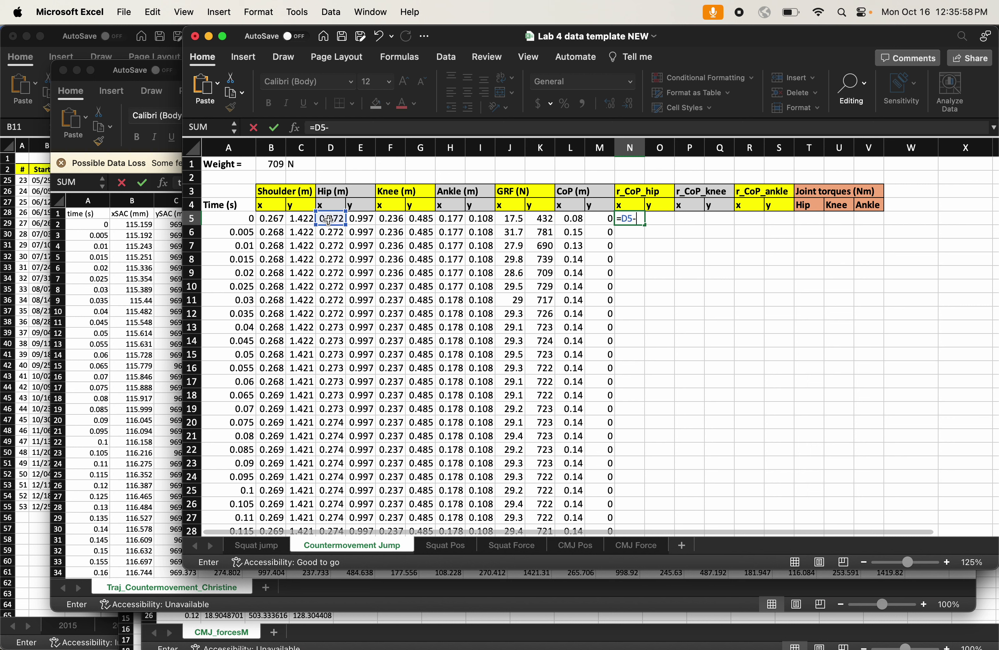
pyautogui.click(566, 220)
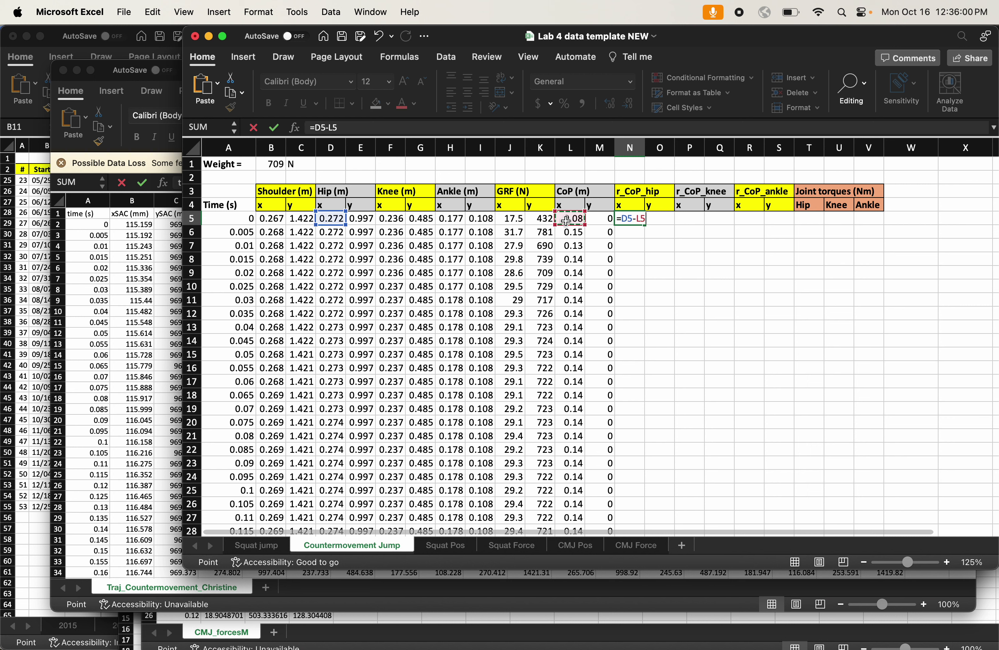
pyautogui.press('Tab')
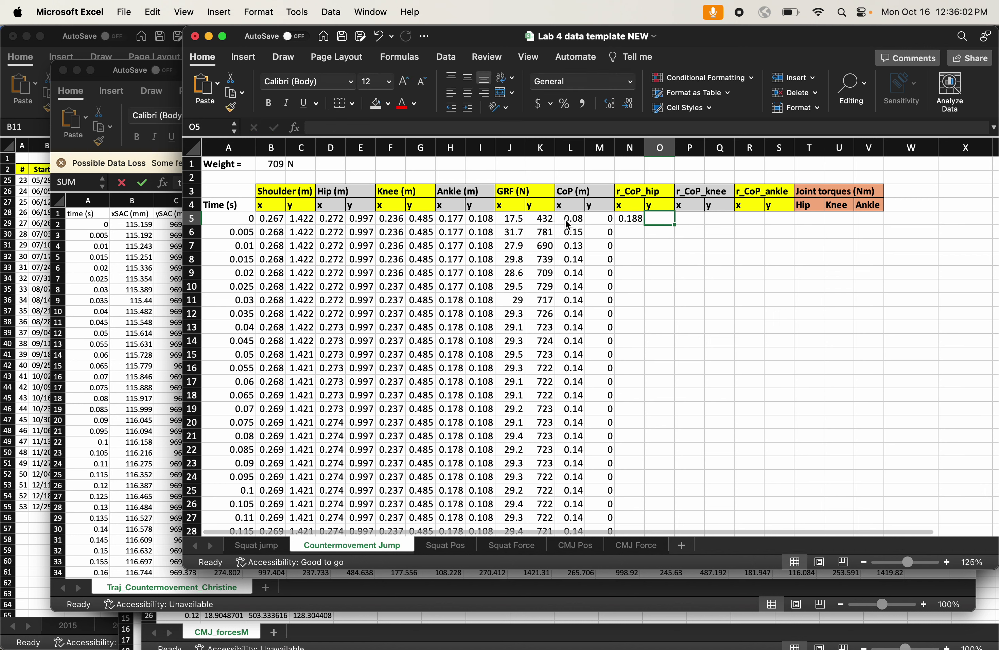
# Enter the hip y distance from the CoP in O5 as =E5-M5.
pyautogui.write('=')
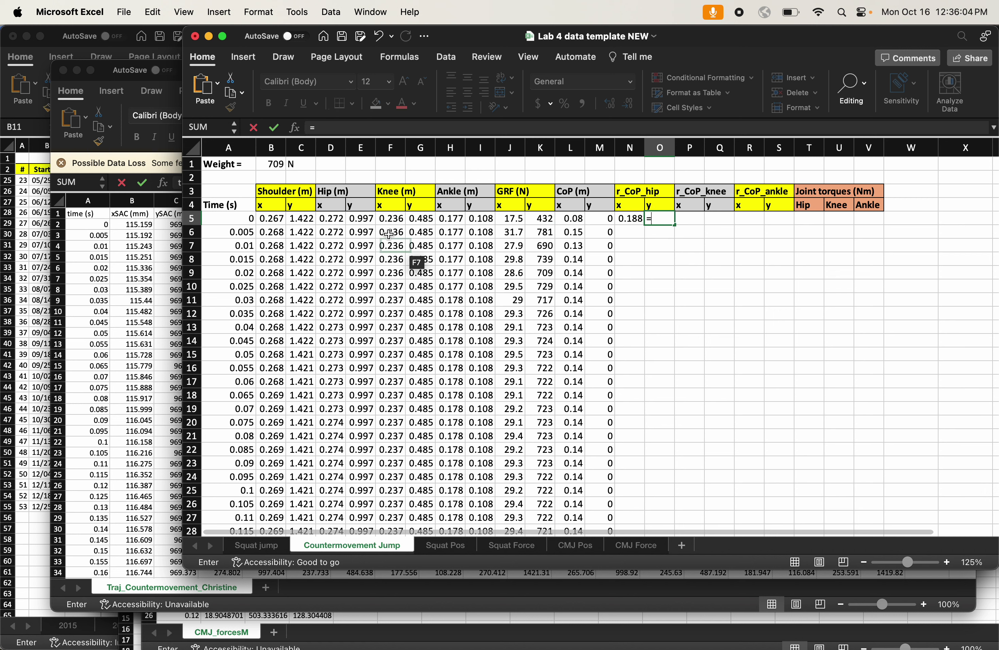
pyautogui.click(359, 219)
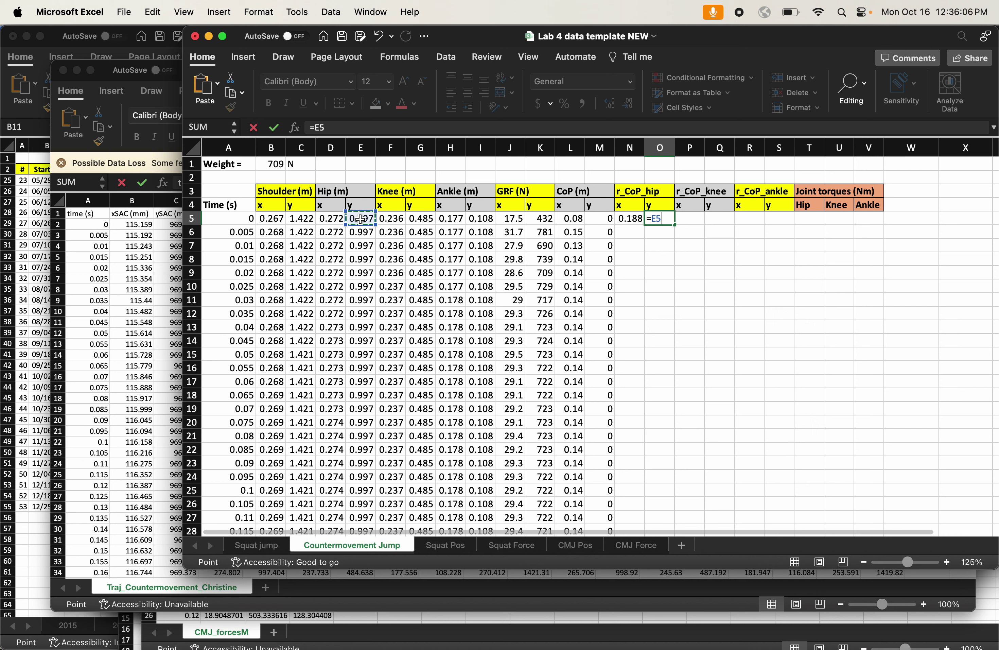
pyautogui.write('-')
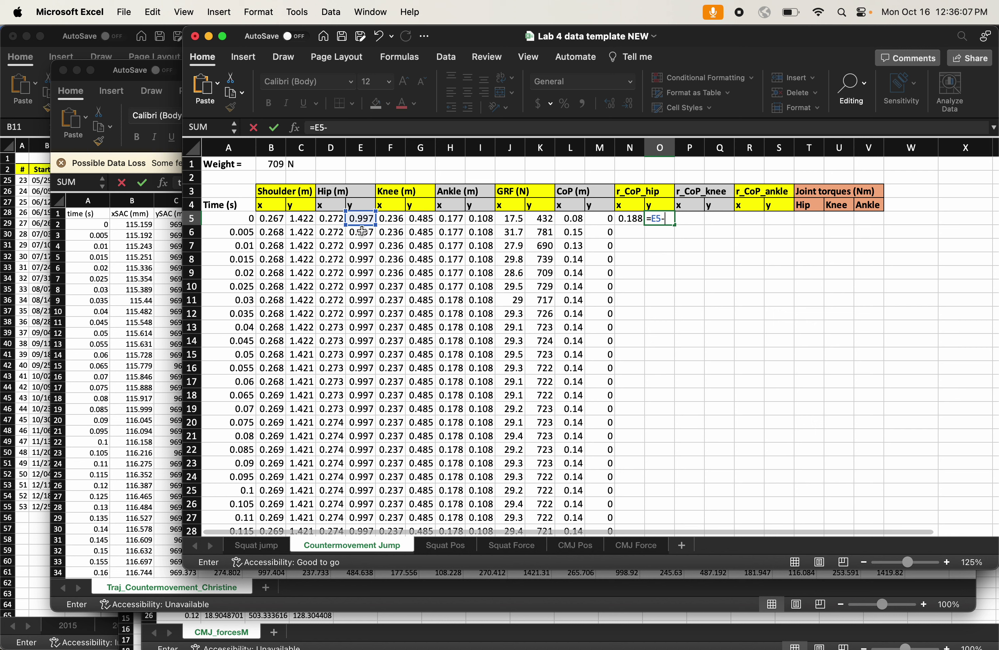
pyautogui.click(598, 220)
pyautogui.press('Tab')
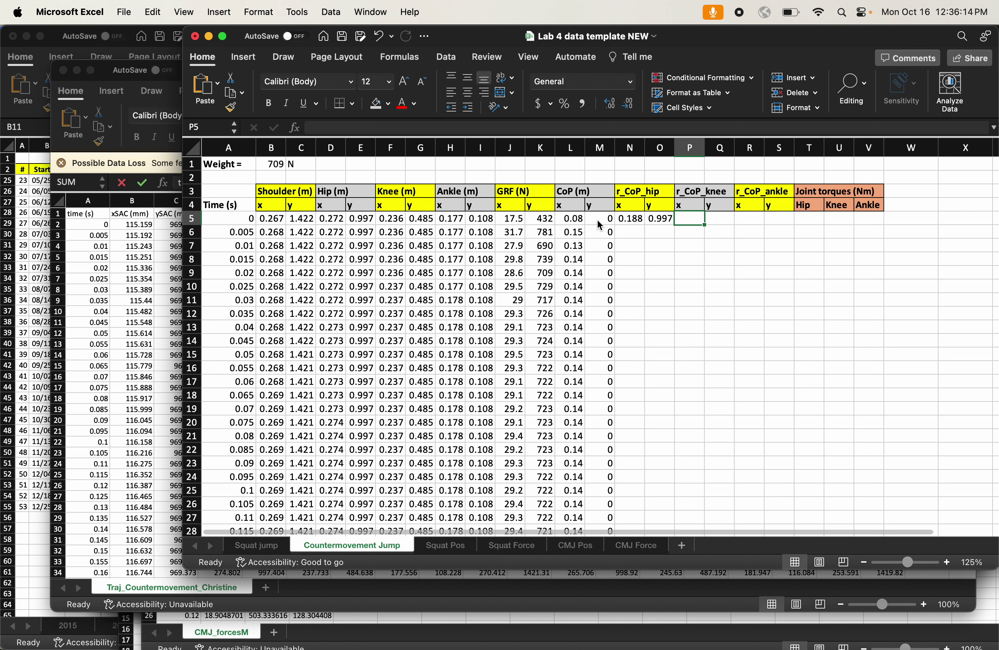
# Enter the knee x distance from the CoP in P5 as =F5-L5.
pyautogui.write('=')
pyautogui.click(396, 219)
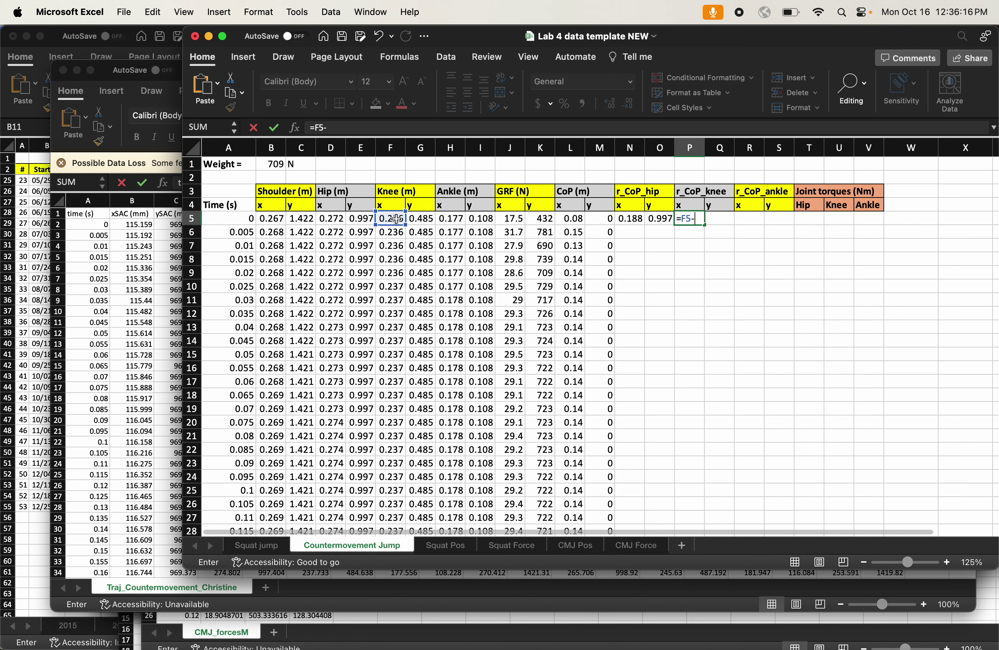
pyautogui.write('-')
pyautogui.click(572, 218)
pyautogui.press('Return')
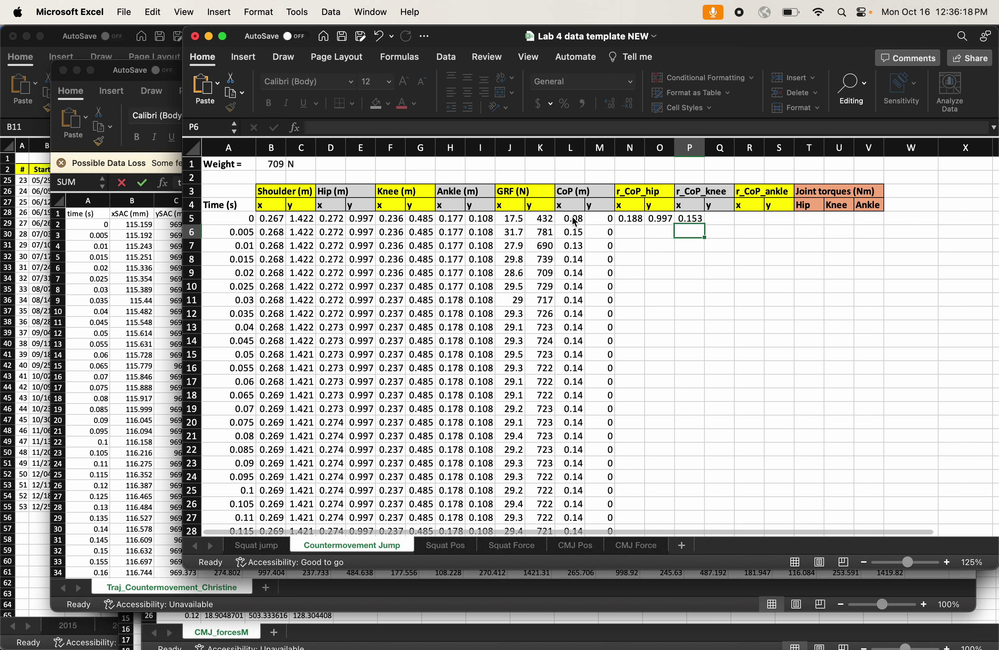
# Enter the knee y distance from the CoP in Q5 as =G5-M5.
pyautogui.press('Up')
pyautogui.press('Right')
pyautogui.write('=')
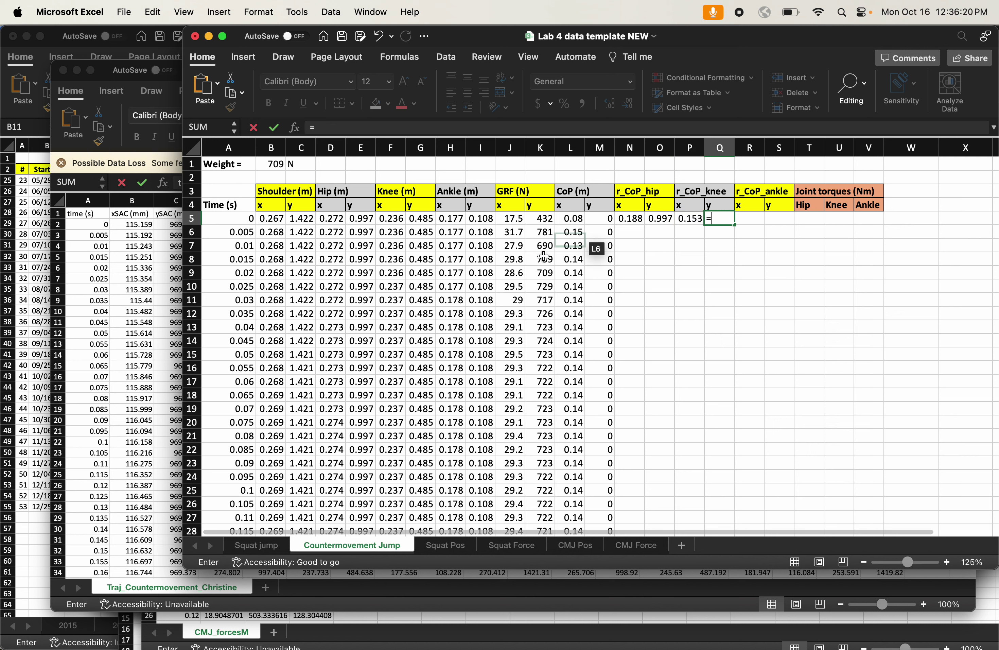
pyautogui.click(418, 218)
pyautogui.write('-')
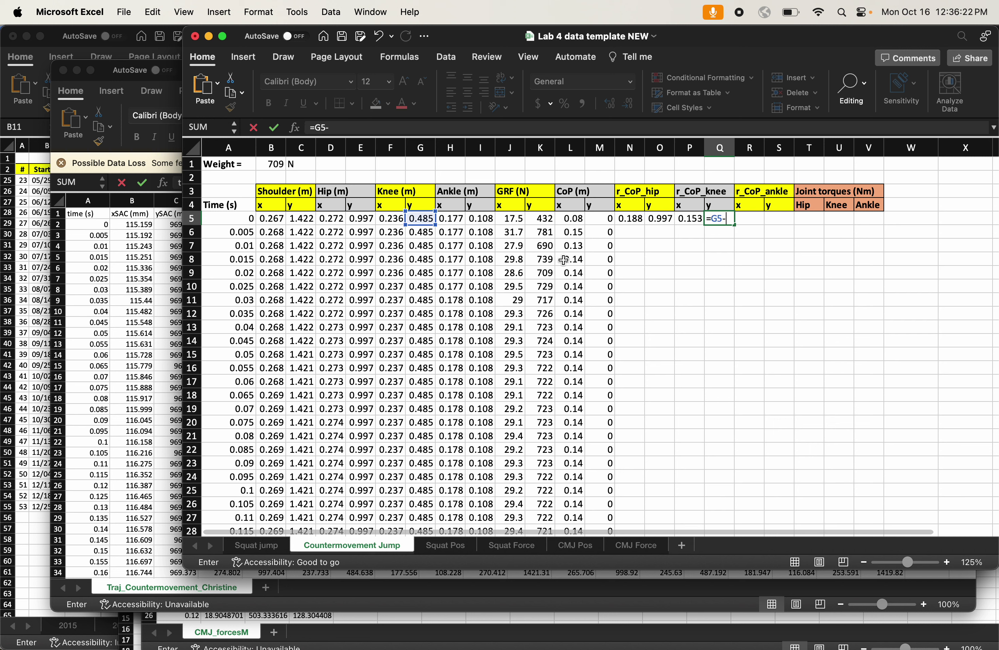
pyautogui.click(599, 219)
pyautogui.press('Tab')
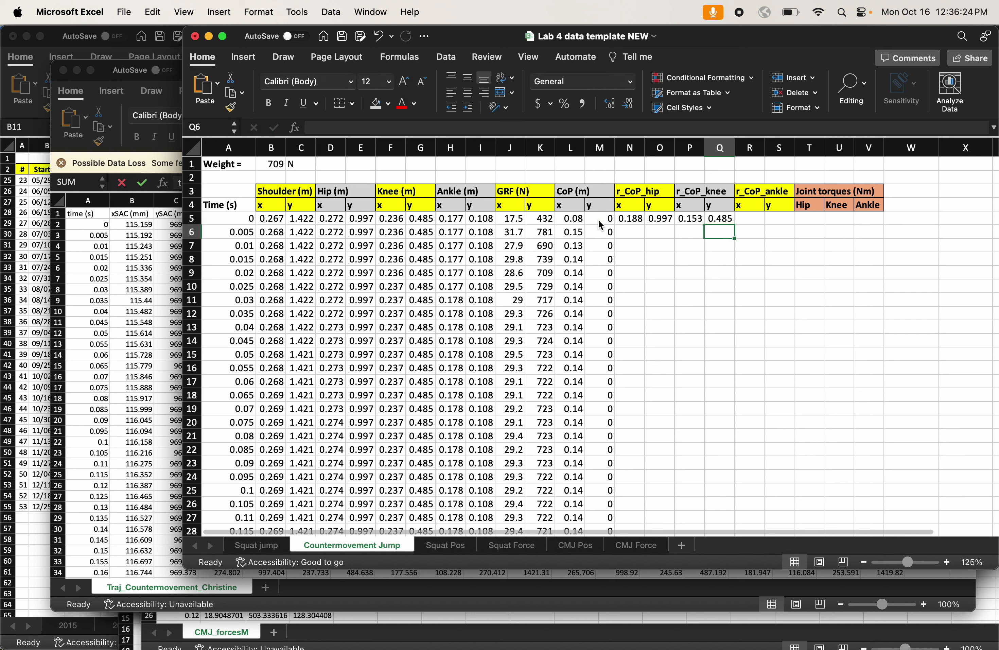
# Enter the ankle x distance from the CoP in R5 as =H5-L5.
pyautogui.write('=')
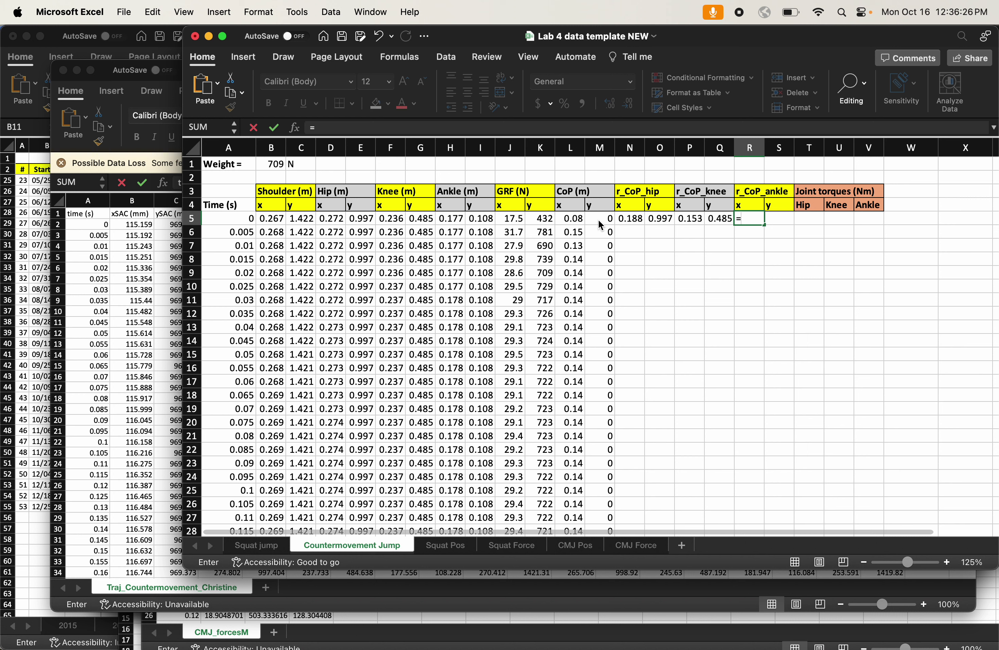
pyautogui.click(449, 218)
pyautogui.write('-')
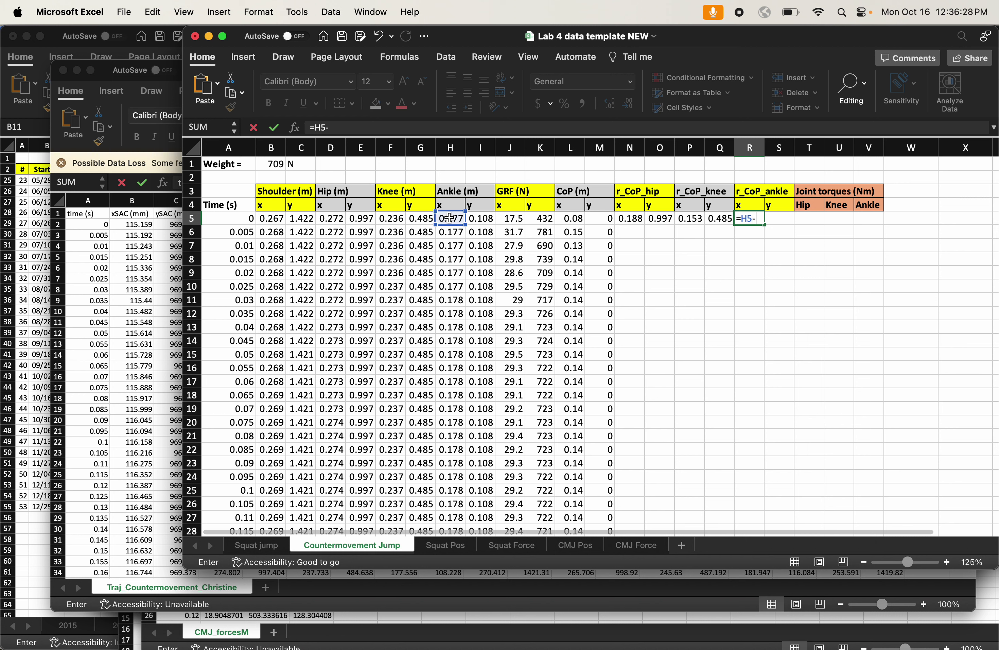
pyautogui.click(573, 218)
pyautogui.press('Tab')
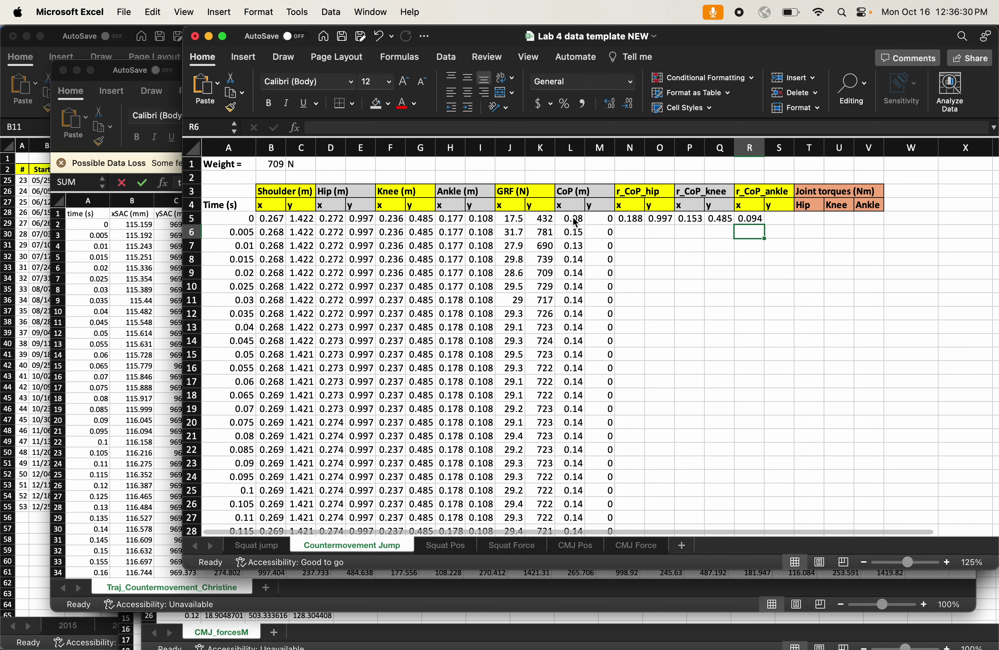
# Enter the ankle y distance from the CoP in S5 as =I5-M5.
pyautogui.write('=')
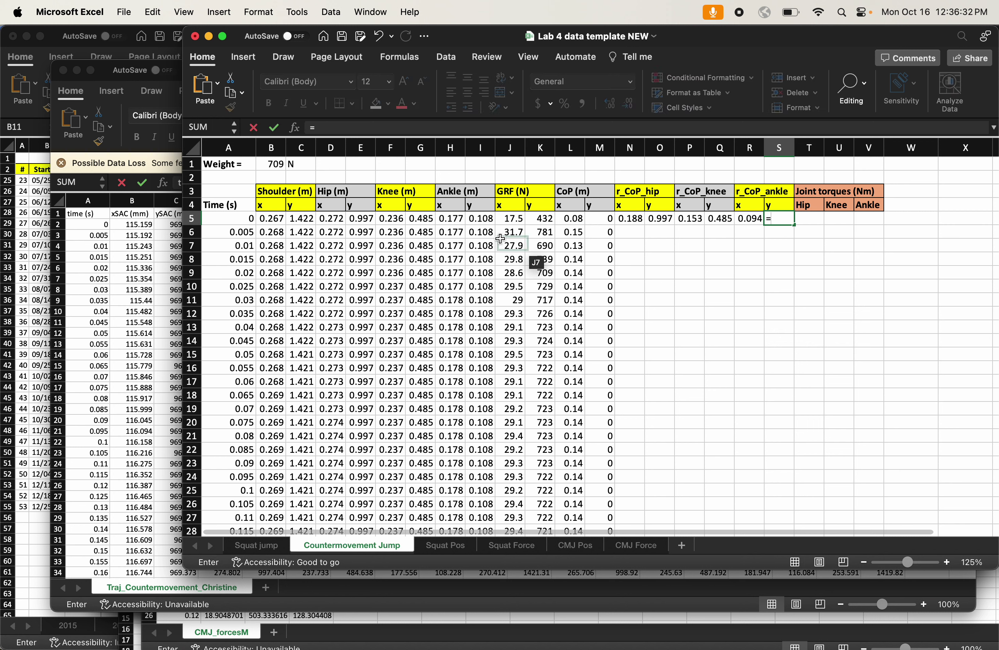
pyautogui.click(480, 219)
pyautogui.write('-')
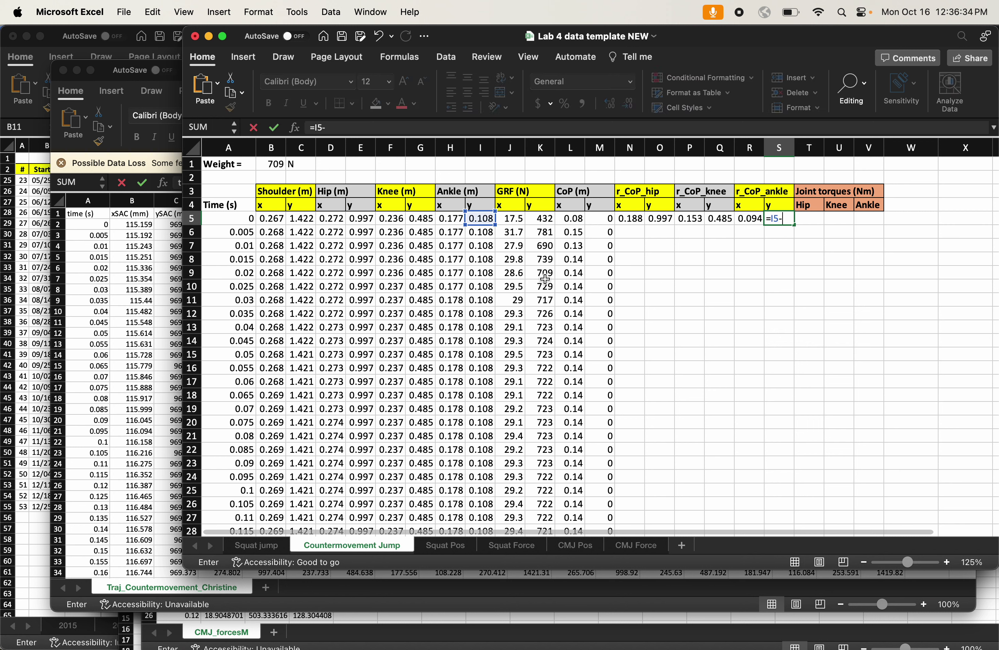
pyautogui.click(603, 217)
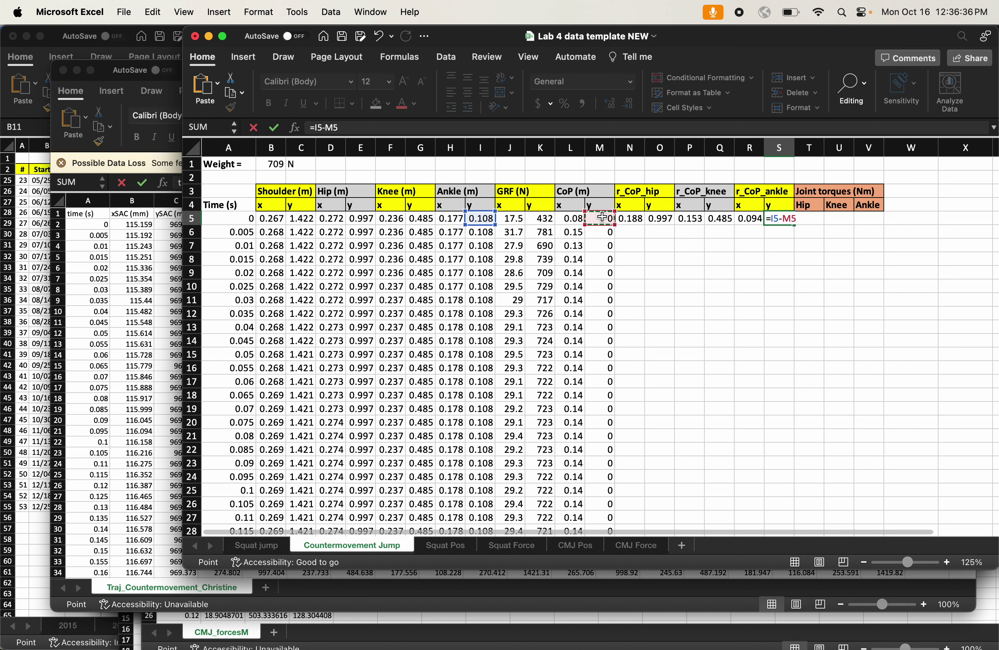
pyautogui.press('super+Return')
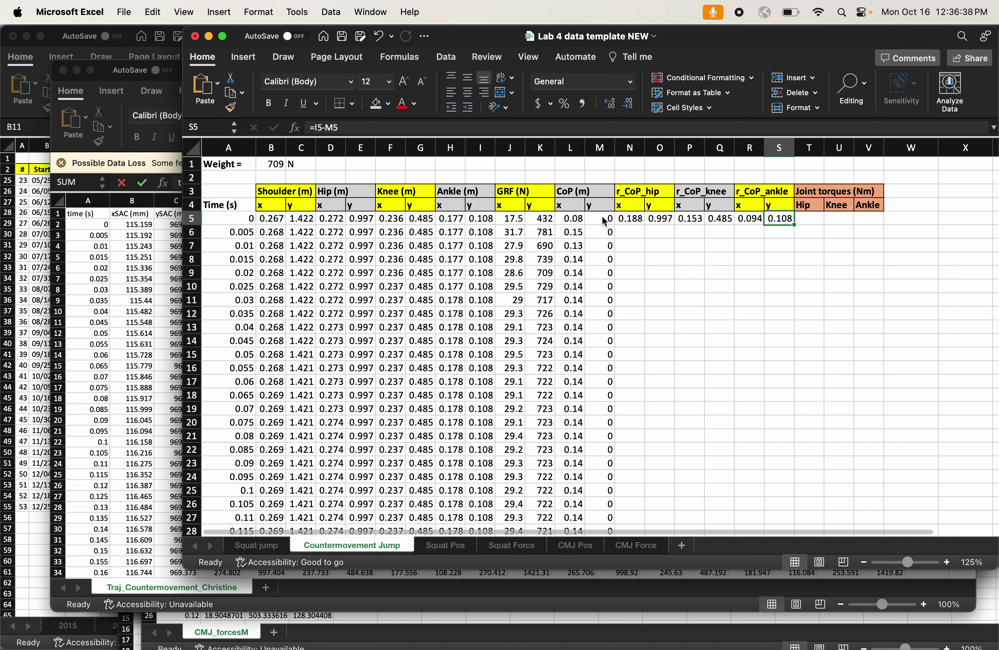
# Check the r_CoP_hip, r_CoP_knee and r_CoP_ankle formulas in N5 to S5 cell by cell.
pyautogui.press('Left')
pyautogui.press('Left')
pyautogui.press('Left')
pyautogui.press('Left')
pyautogui.press('Left')
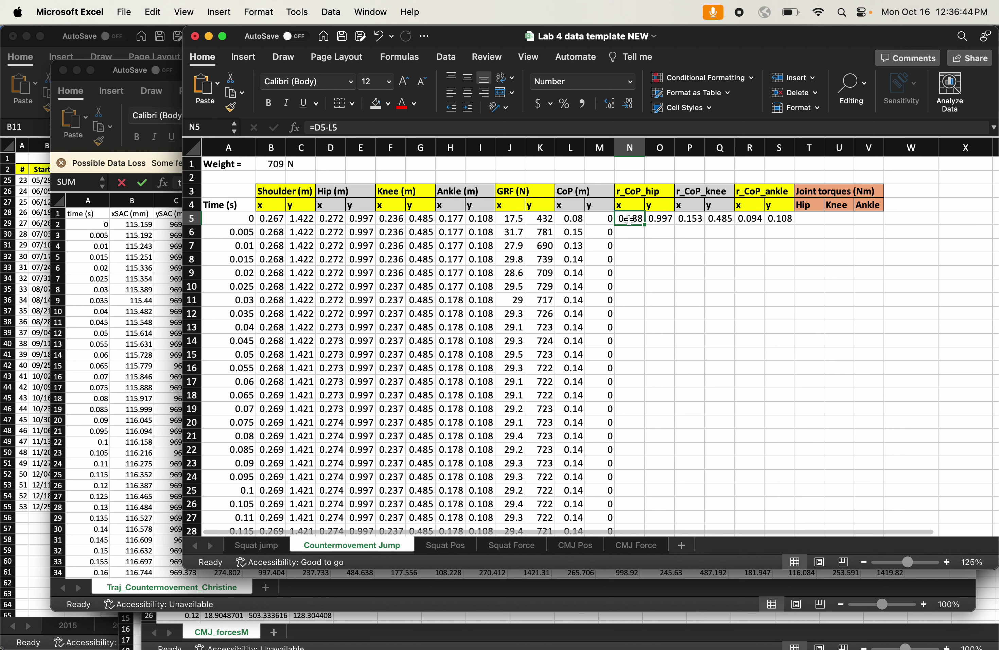
pyautogui.click(666, 325)
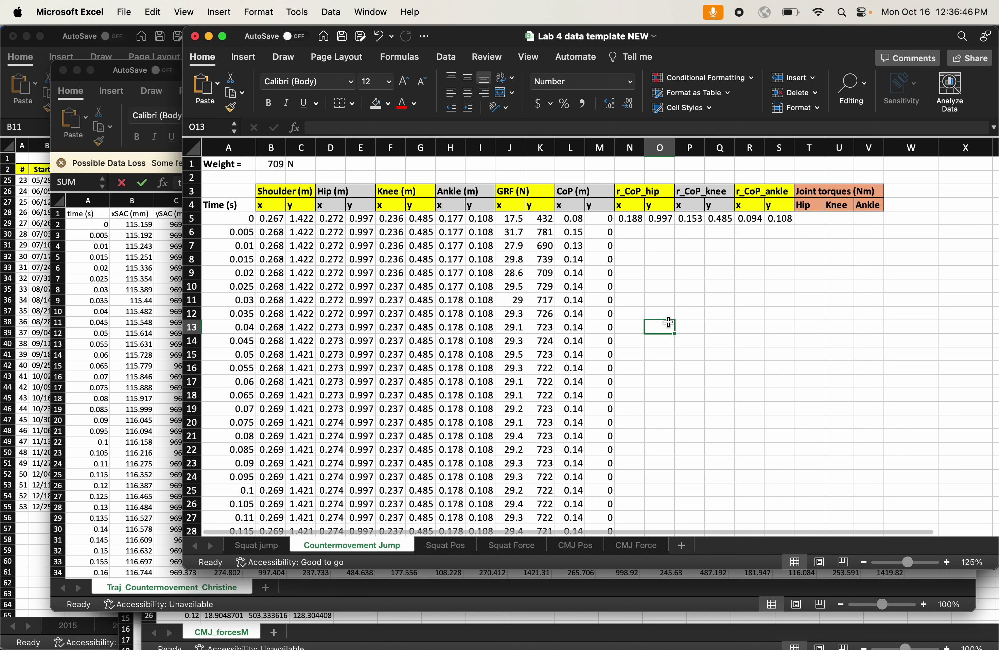
pyautogui.click(625, 219)
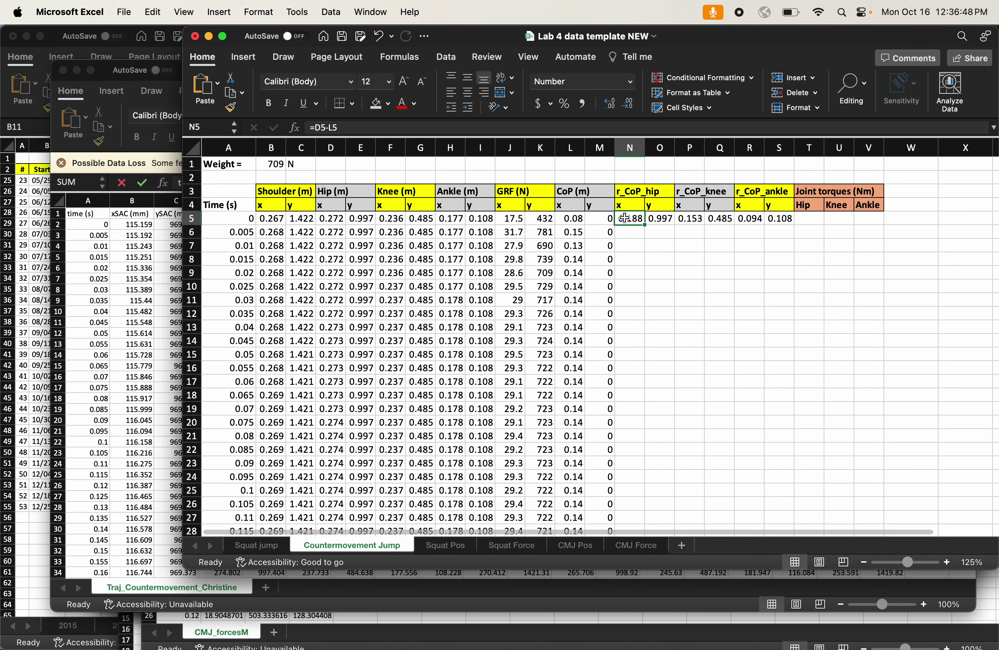
pyautogui.press('Right')
pyautogui.press('Right')
pyautogui.press('Right')
pyautogui.press('Right')
pyautogui.press('Right')
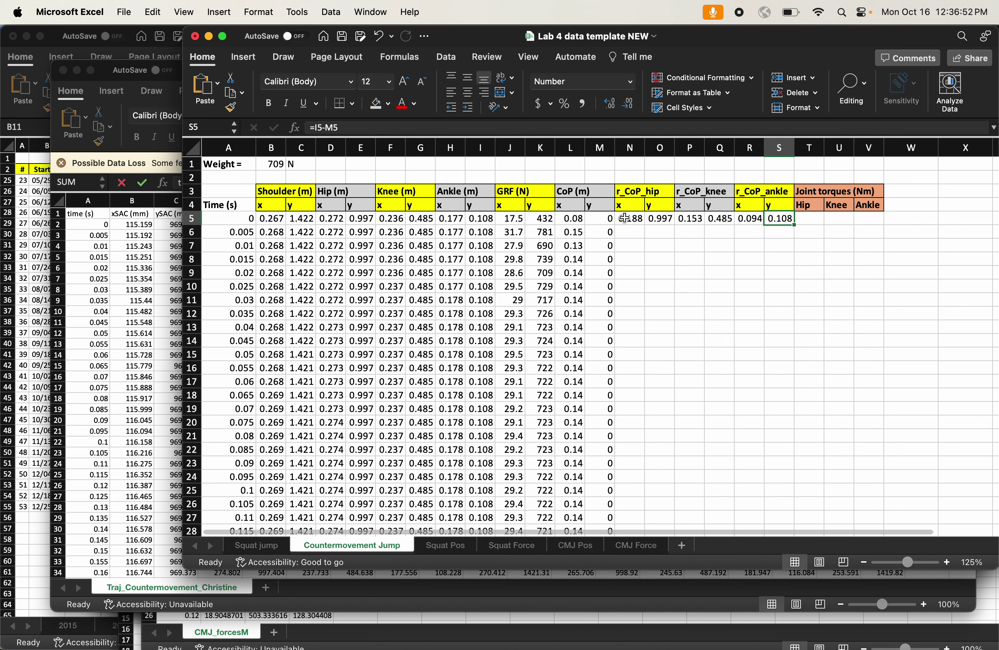
pyautogui.press('Left')
pyautogui.press('Left')
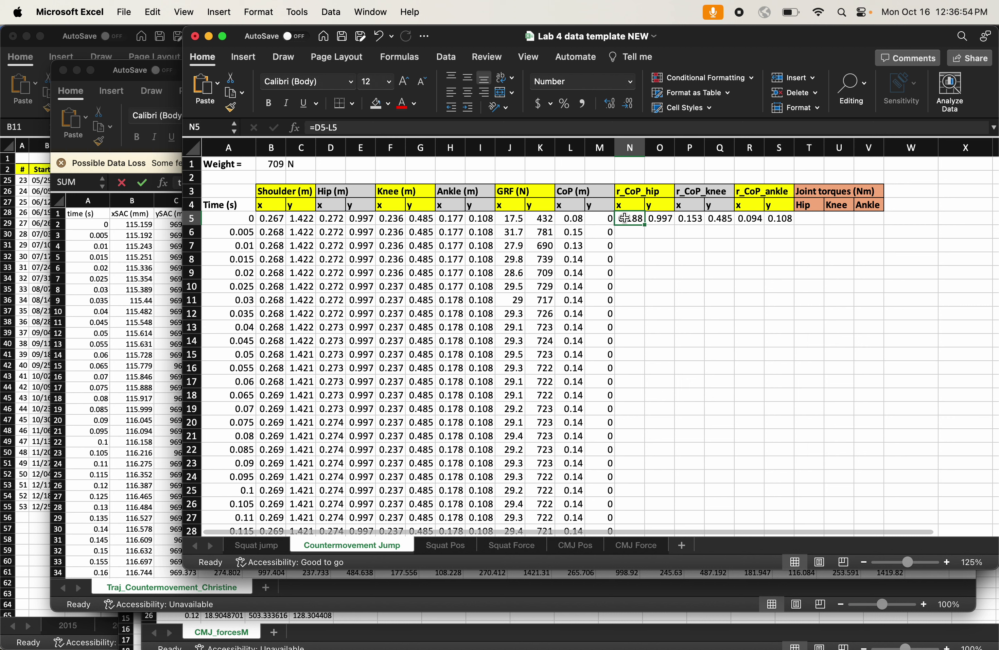
pyautogui.press('Right')
pyautogui.press('Right')
pyautogui.press('Right')
pyautogui.press('Right')
pyautogui.press('Left')
pyautogui.press('Left')
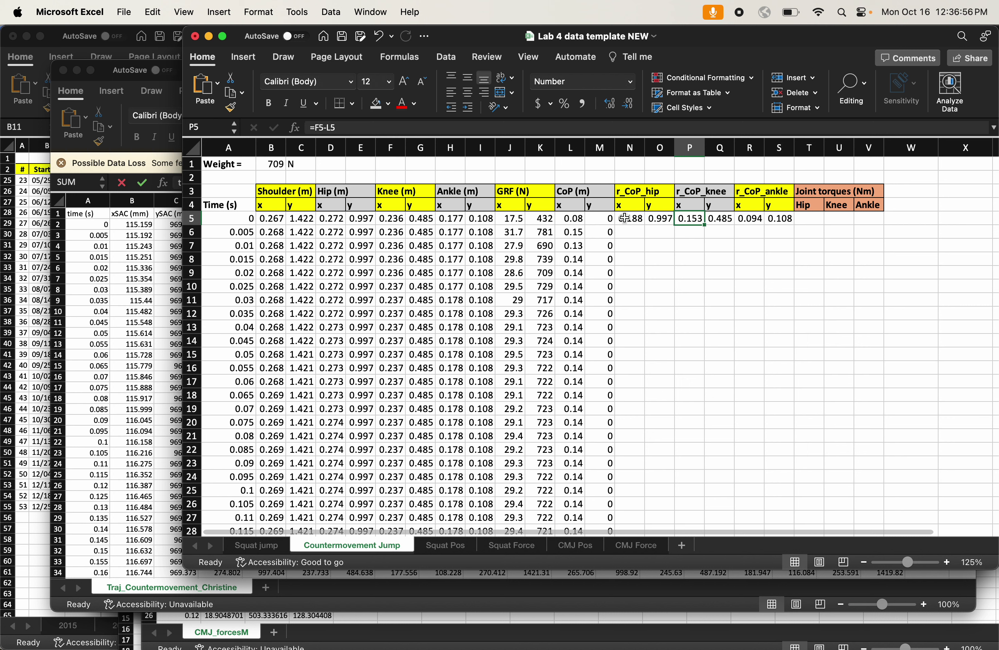
pyautogui.press('Left')
pyautogui.press('Left')
# Examine the empty Hip, Knee and Ankle joint torque cells T5 to V5 next to the r_CoP distances.
pyautogui.press('Right')
pyautogui.press('Right')
pyautogui.press('Right')
pyautogui.press('Right')
pyautogui.press('Right')
pyautogui.press('Right')
pyautogui.press('Right')
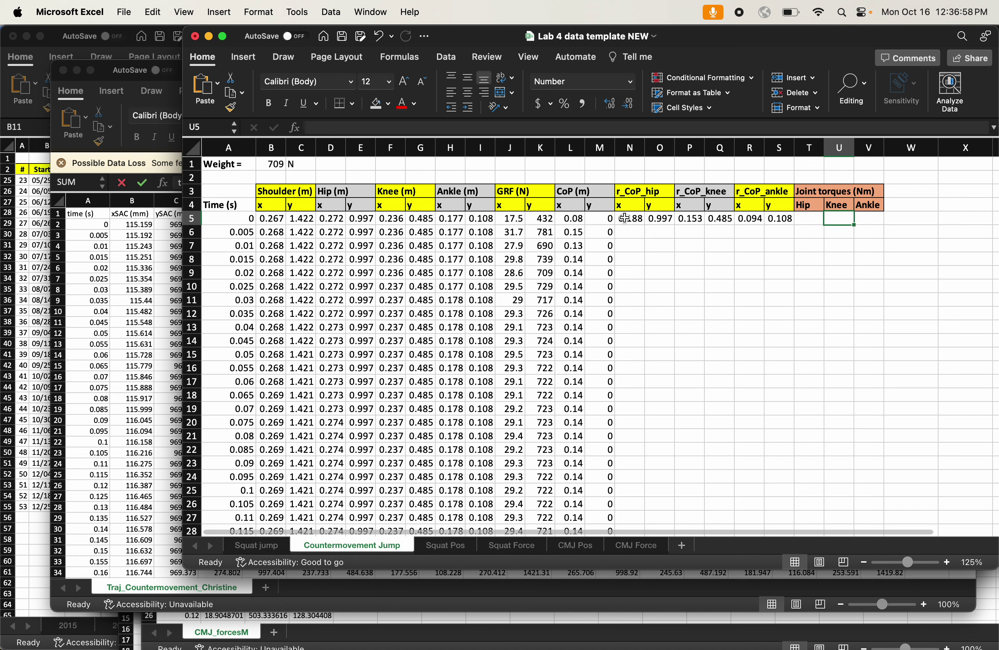
pyautogui.press('Right')
pyautogui.press('Left')
pyautogui.press('Left')
pyautogui.press('Right')
pyautogui.press('Right')
pyautogui.press('Left')
pyautogui.press('Left')
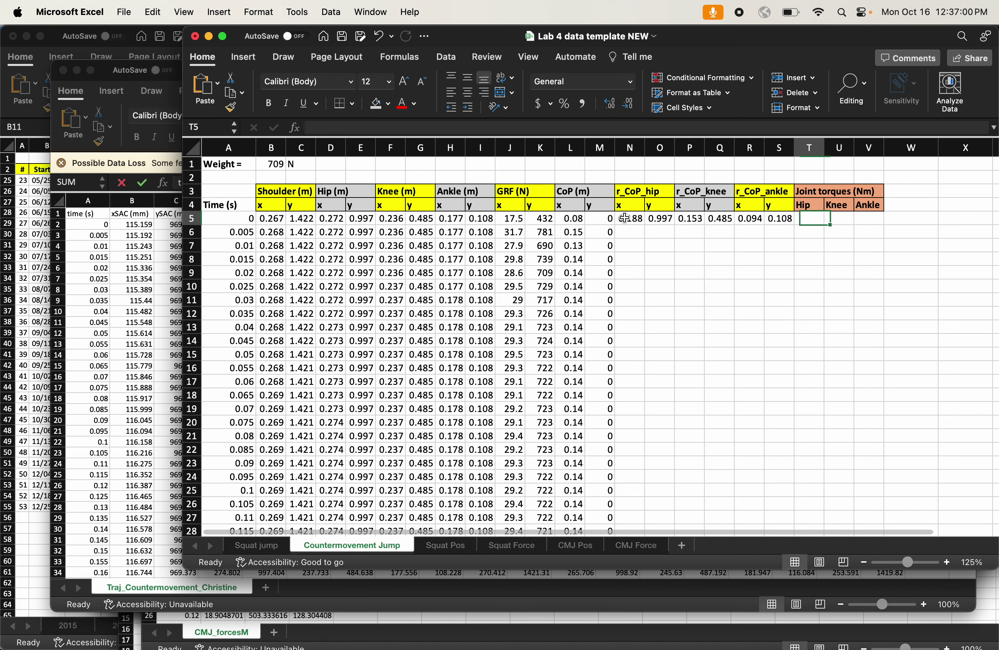
pyautogui.press('Right')
pyautogui.press('Right')
pyautogui.press('Right')
pyautogui.press('Left')
pyautogui.press('Left')
pyautogui.press('Left')
# Review the CoP-to-joint distances N5:S5 as one block before working on the joint torques.
pyautogui.click(625, 218)
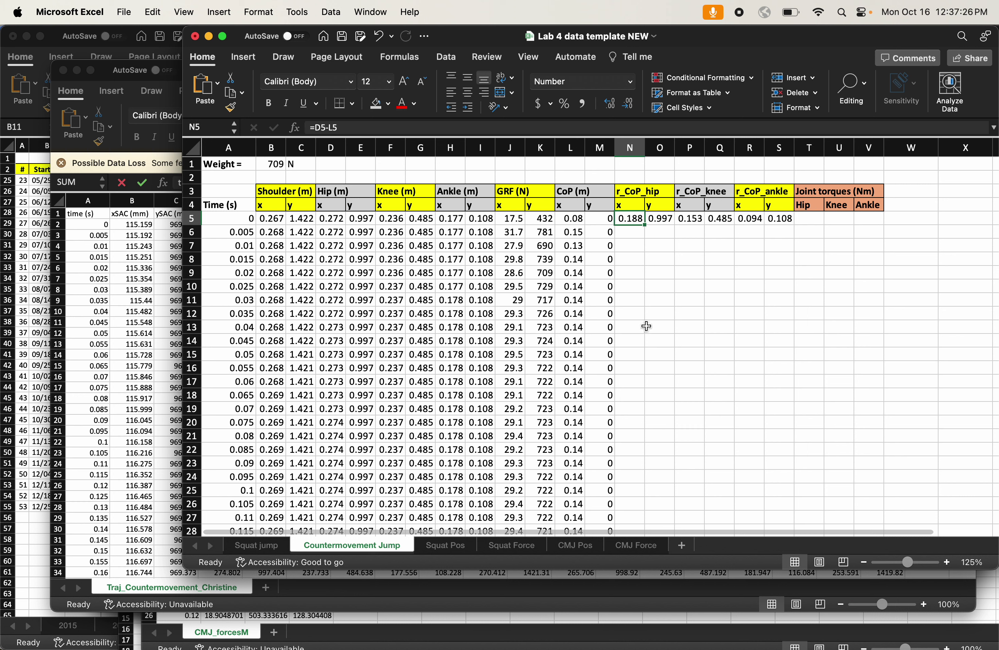
pyautogui.click(779, 298)
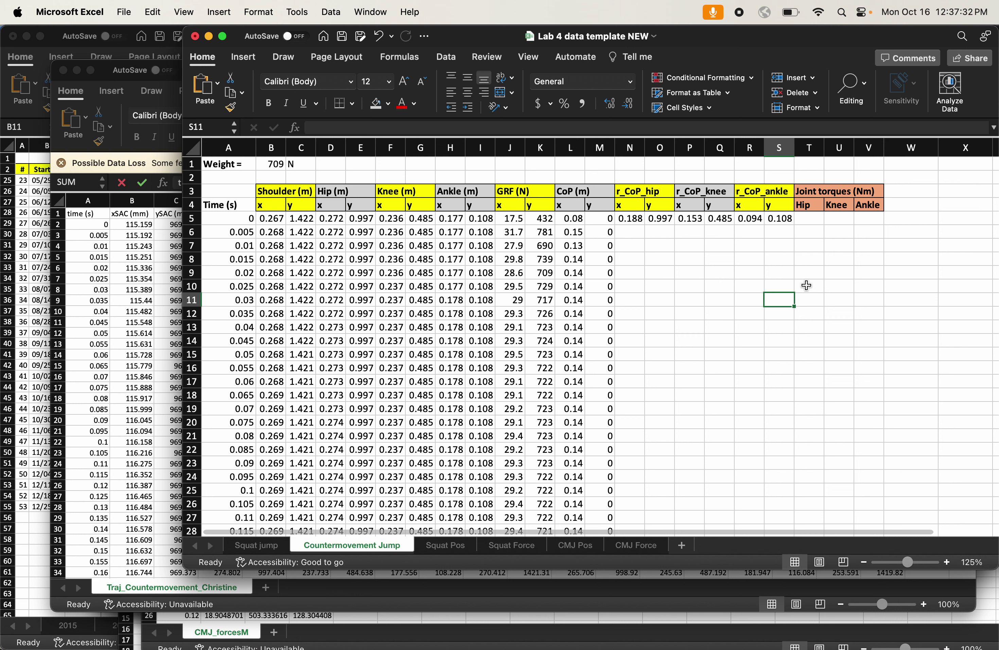
pyautogui.moveTo(628, 218); pyautogui.dragTo(770, 221)
pyautogui.click(809, 272)
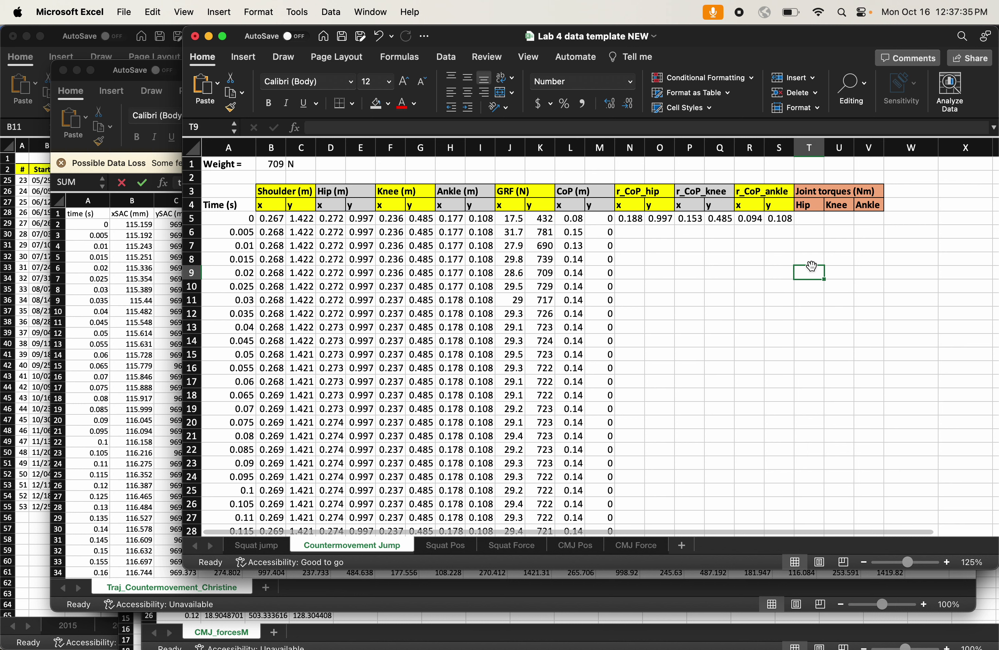
# Enter the hip joint torque in T5 as =J5*O5+K5*N5.
pyautogui.click(810, 220)
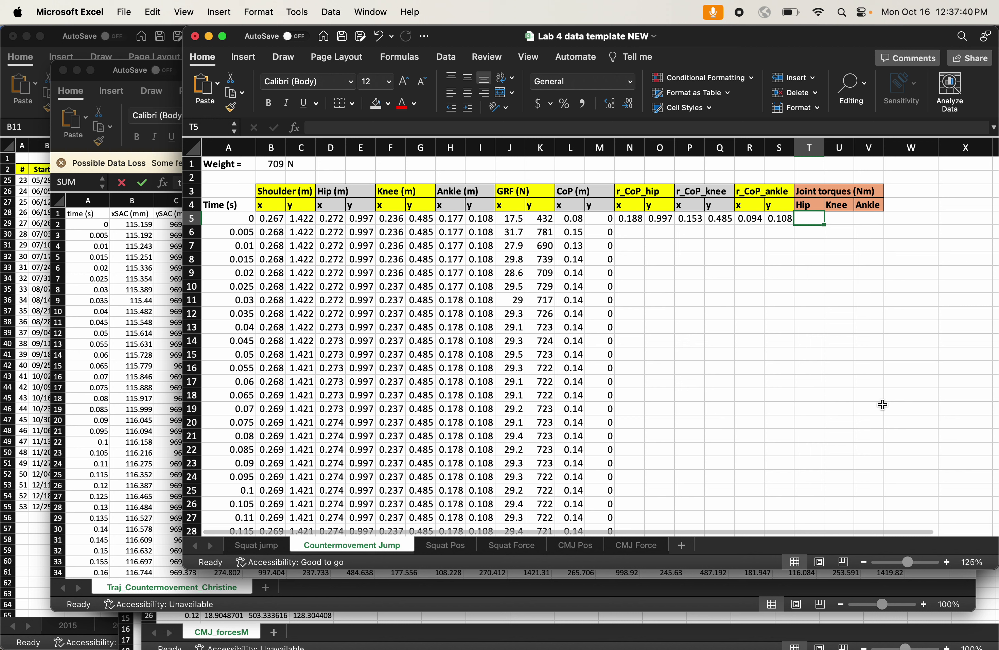
pyautogui.write('=')
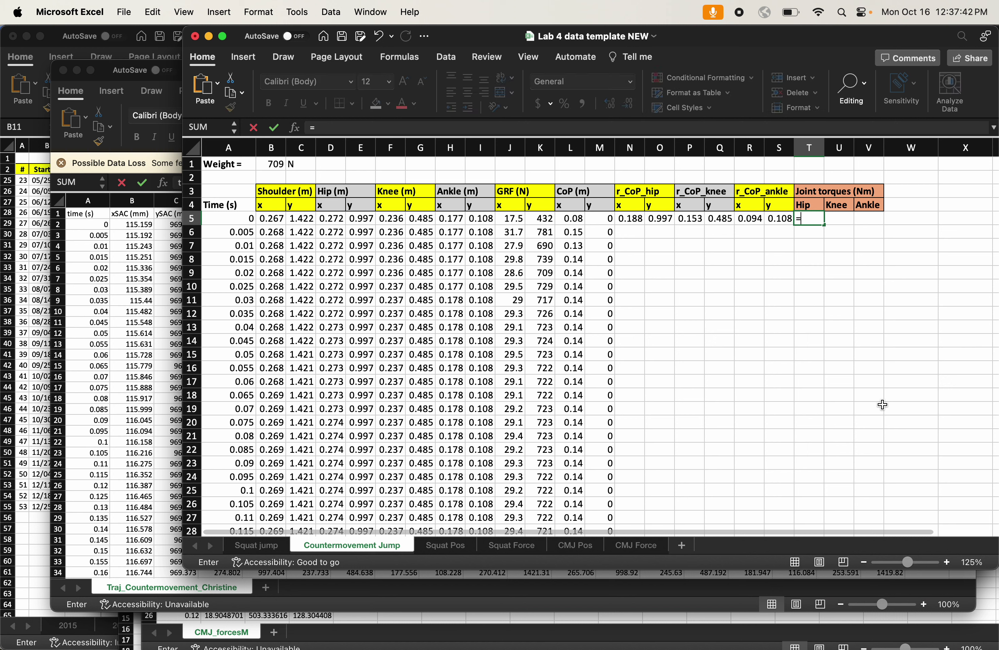
pyautogui.click(509, 218)
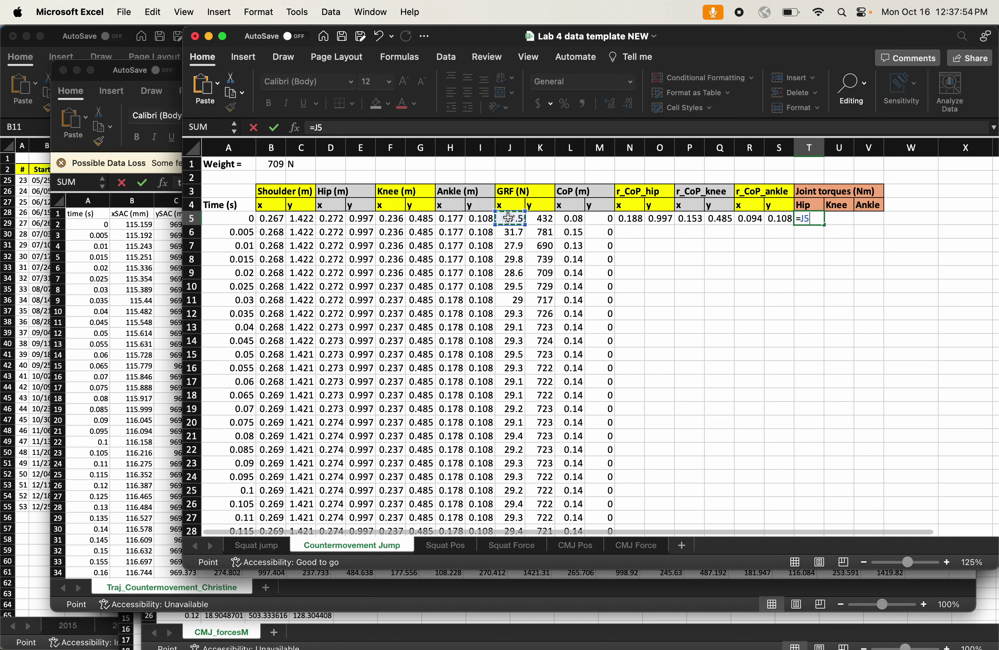
pyautogui.write('*')
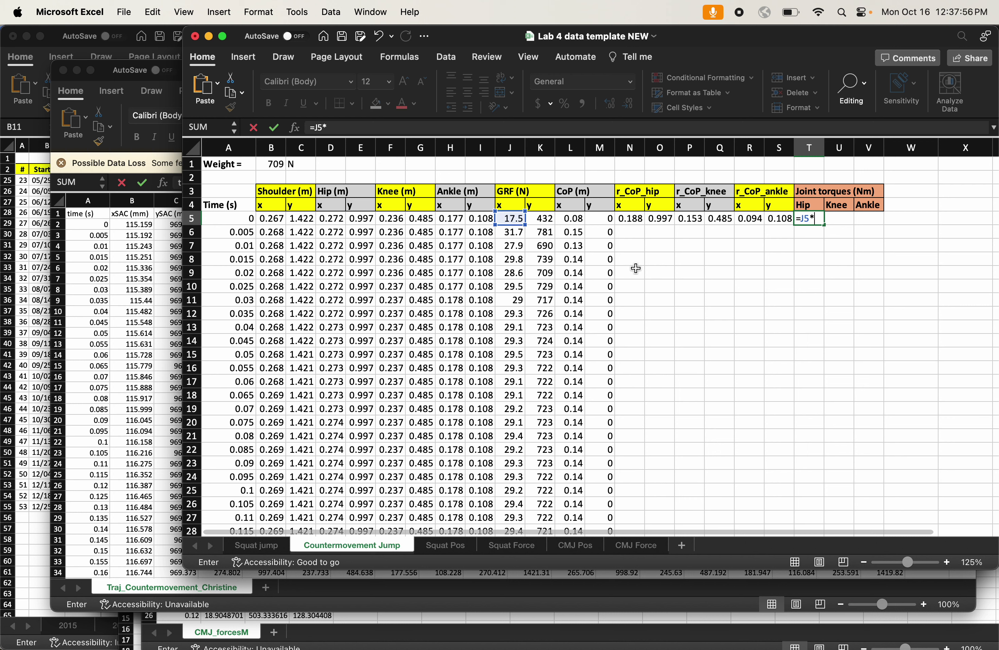
pyautogui.click(662, 220)
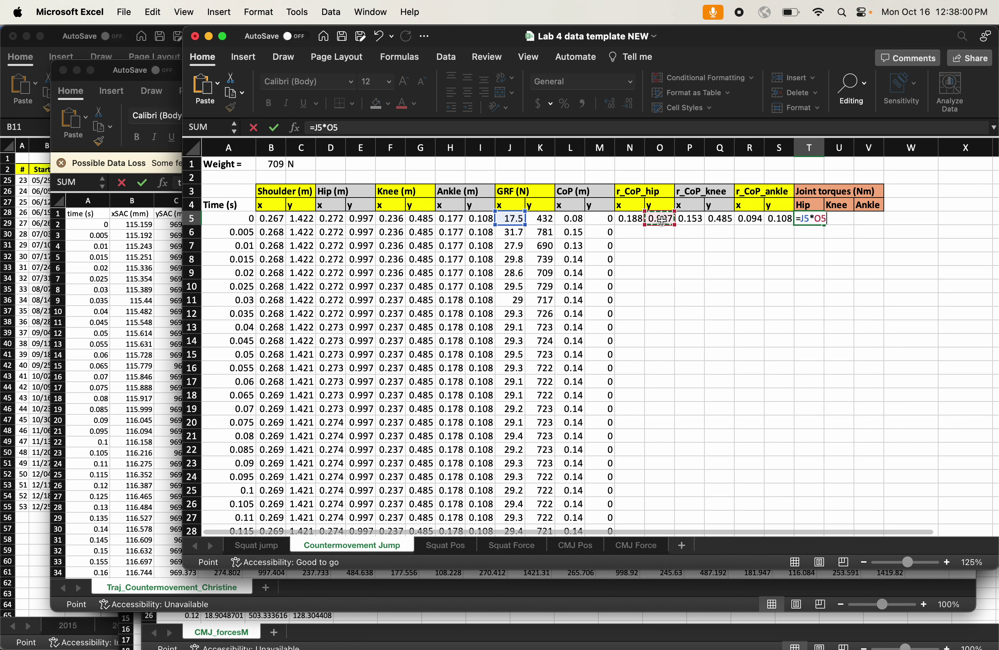
pyautogui.write('+')
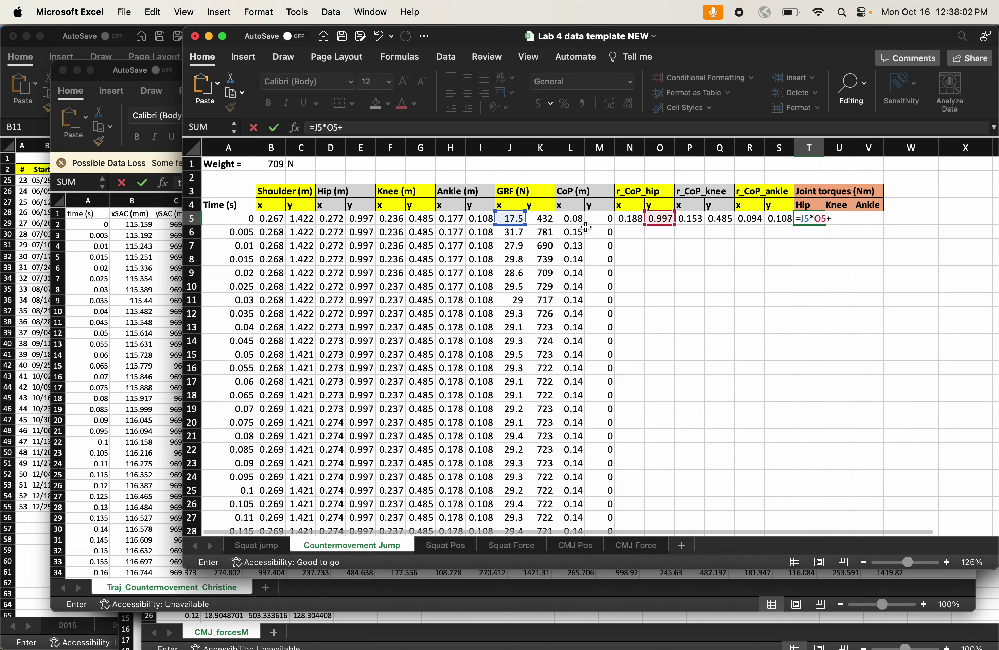
pyautogui.click(542, 219)
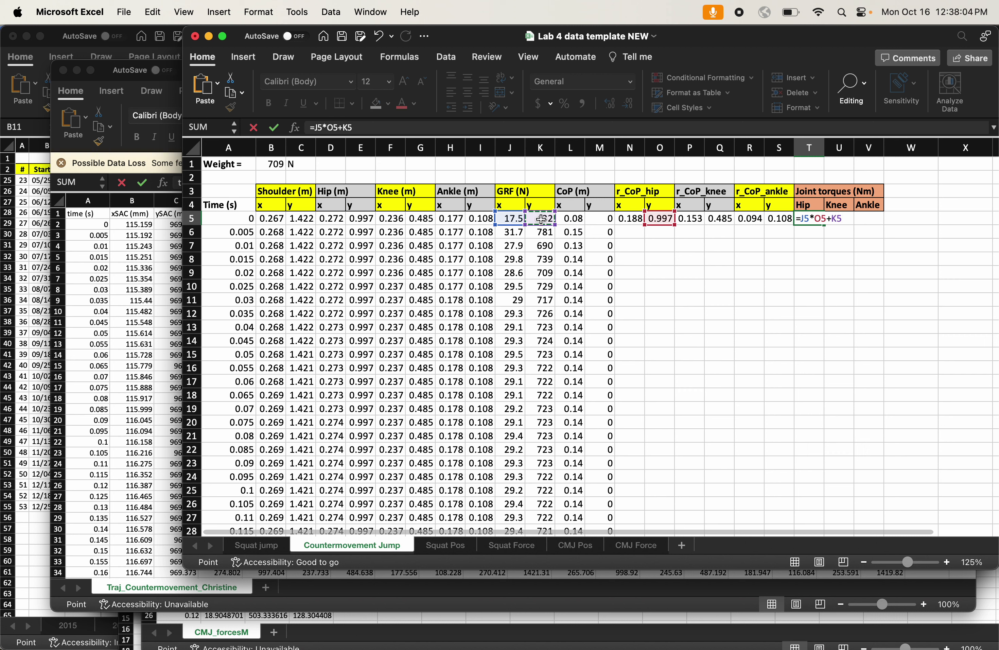
pyautogui.write('*')
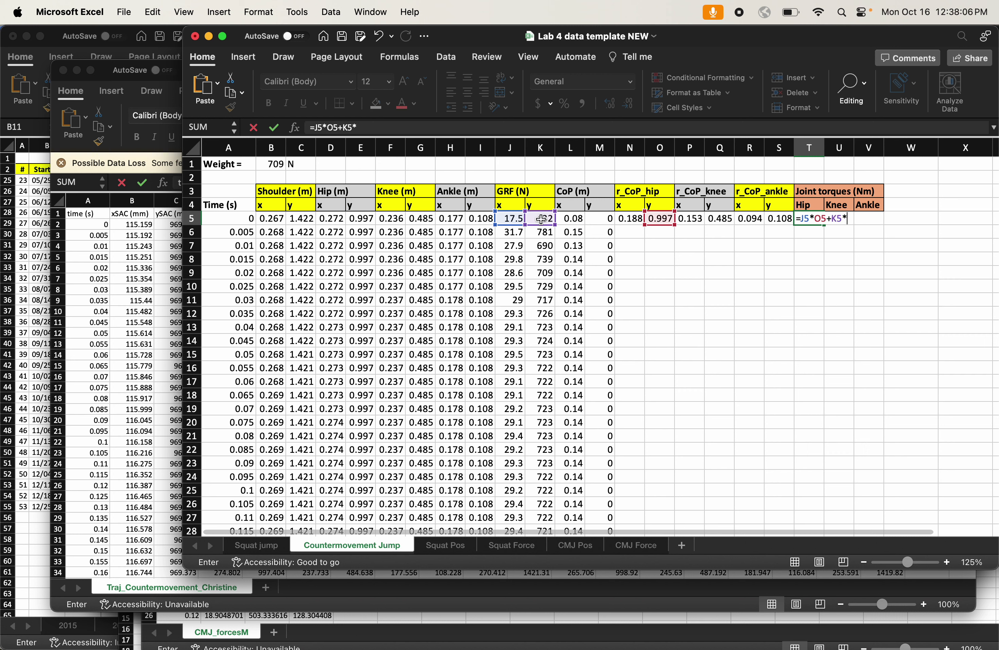
pyautogui.click(629, 221)
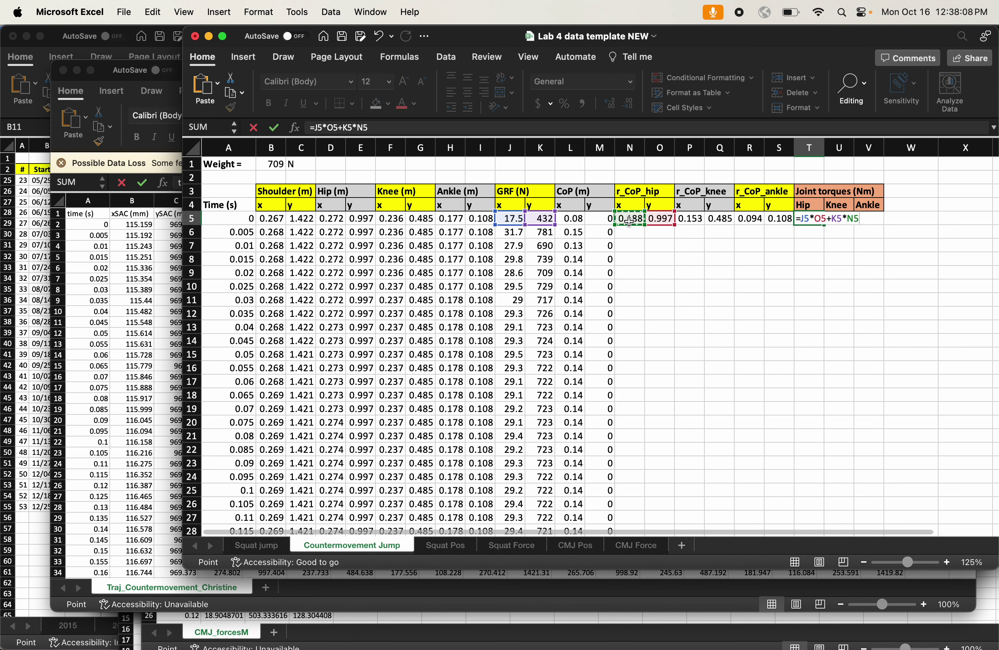
pyautogui.press('Return')
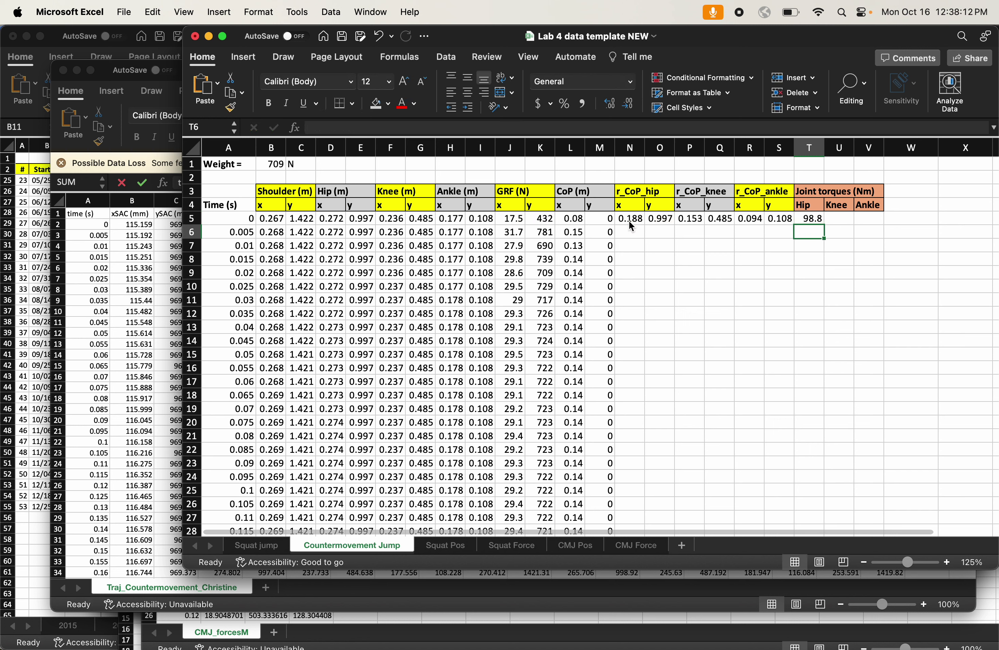
# Enter the knee joint torque in U5 as =J5*Q5+K5*P5.
pyautogui.press('Up')
pyautogui.press('Right')
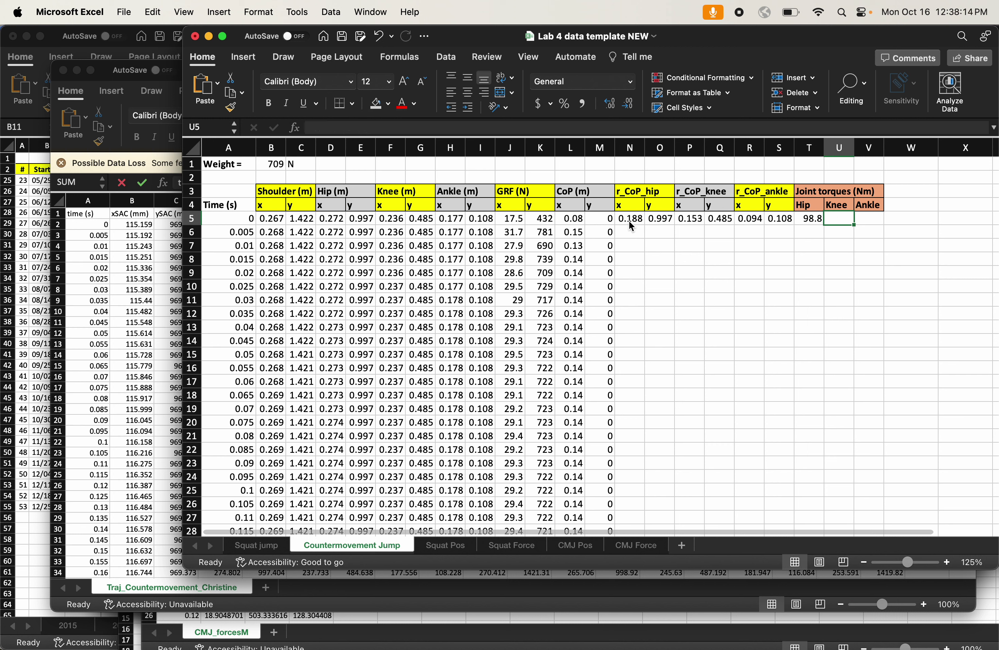
pyautogui.write('=')
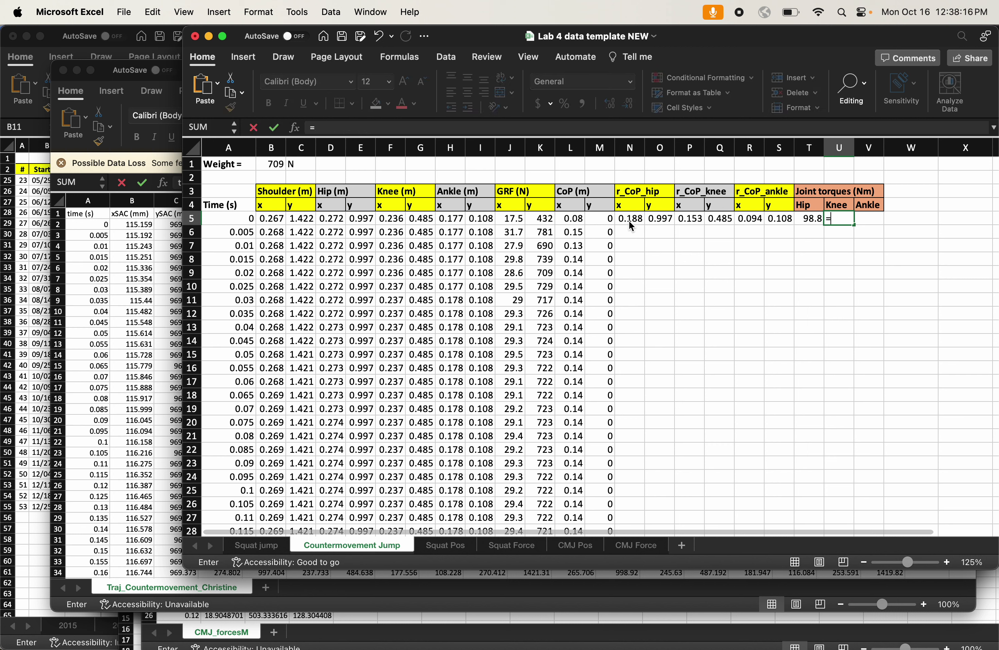
pyautogui.click(503, 220)
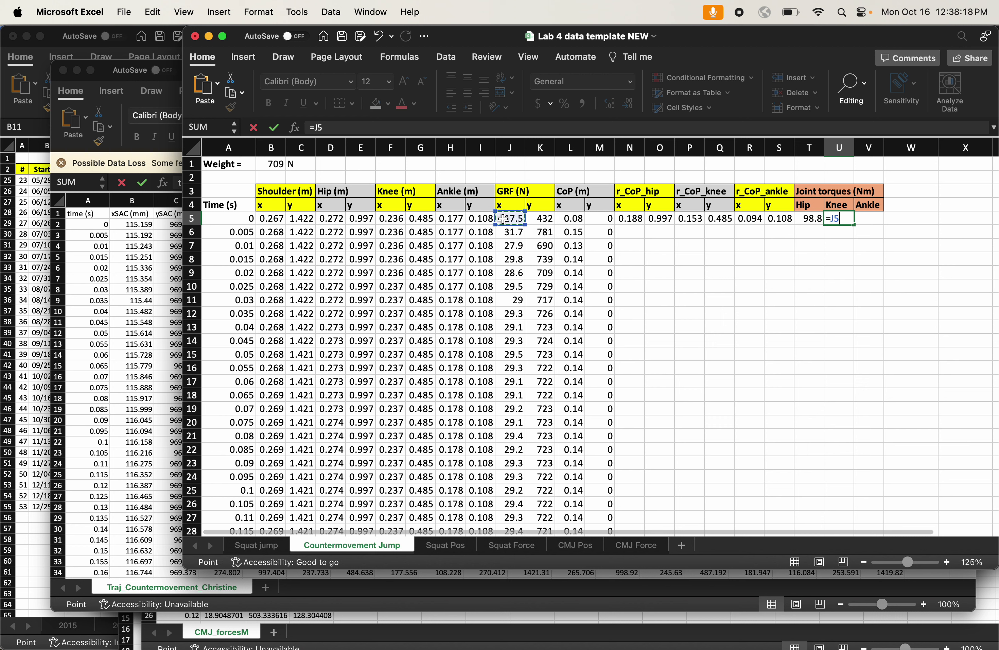
pyautogui.write('*')
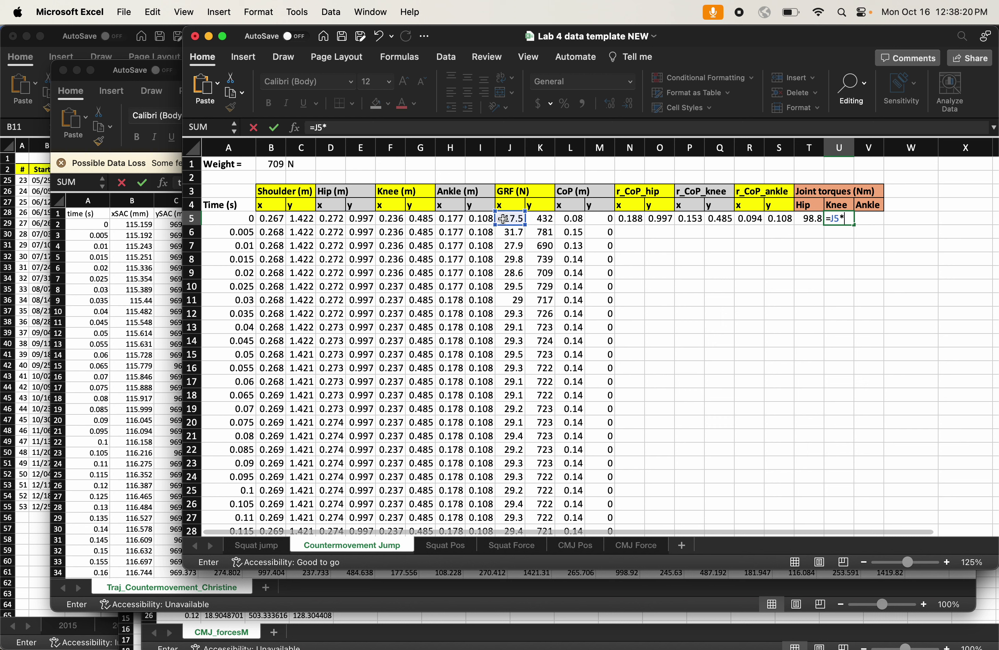
pyautogui.click(722, 220)
pyautogui.write('+')
pyautogui.click(542, 218)
pyautogui.write('*')
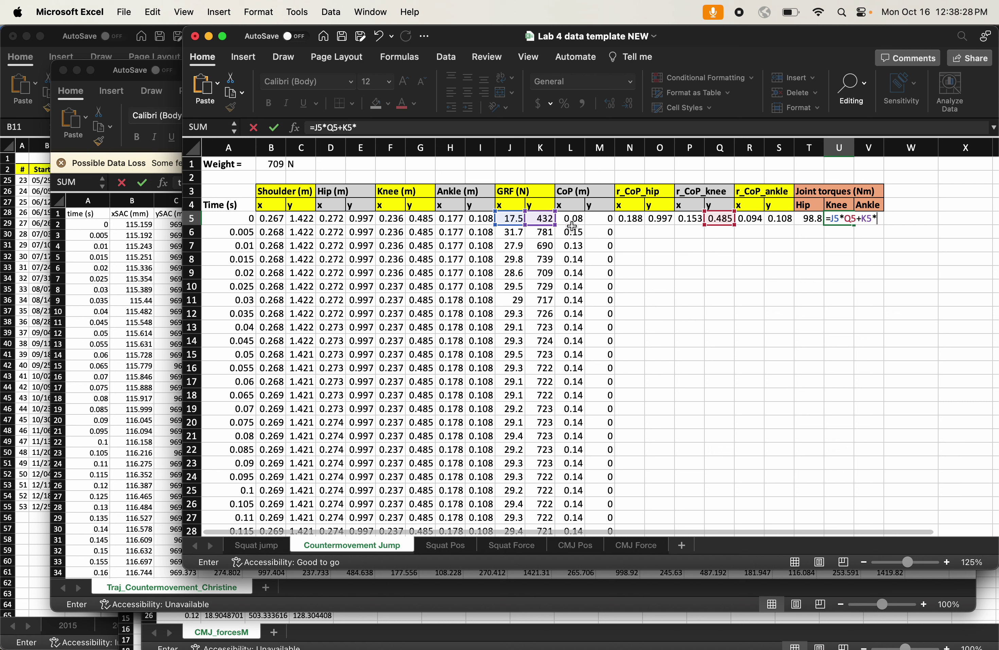
pyautogui.click(684, 219)
pyautogui.press('Return')
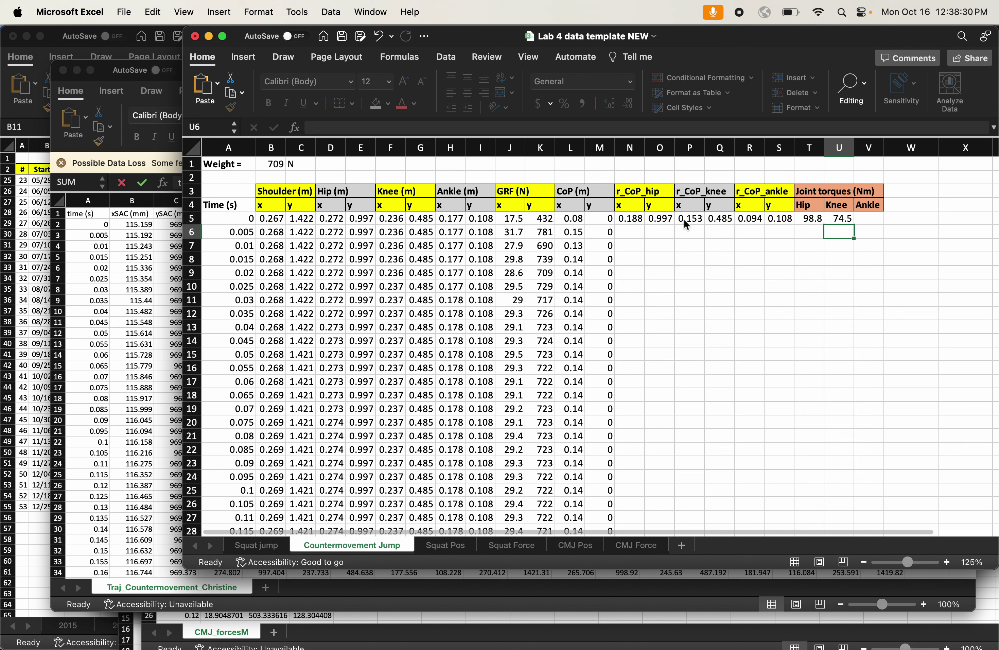
# Enter the ankle joint torque in V5 as =J5*S5+K5*R5.
pyautogui.press('Up')
pyautogui.press('Right')
pyautogui.write('=')
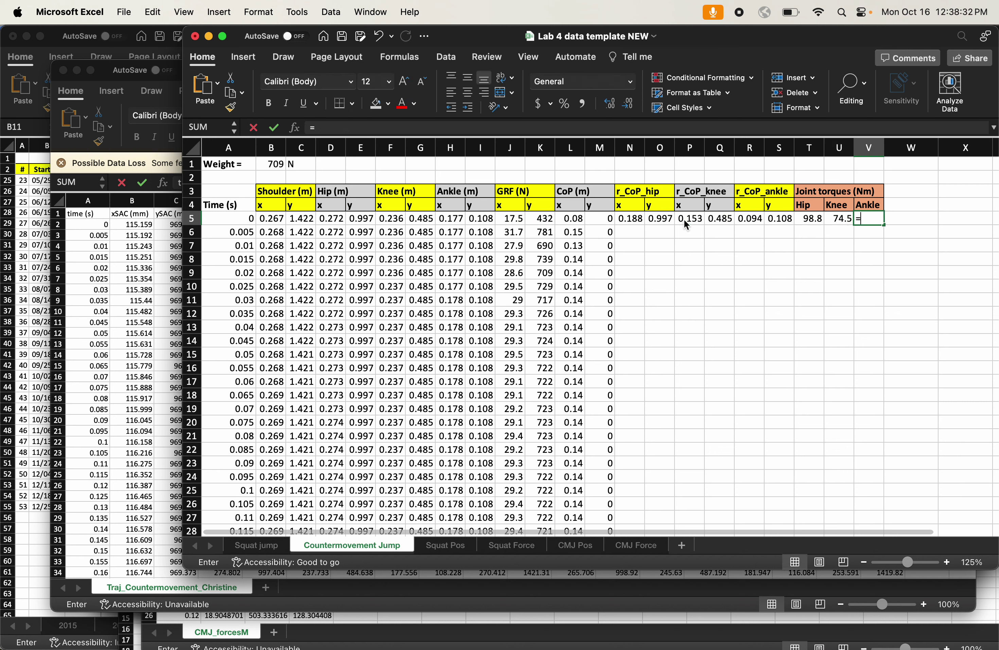
pyautogui.click(510, 219)
pyautogui.write('*')
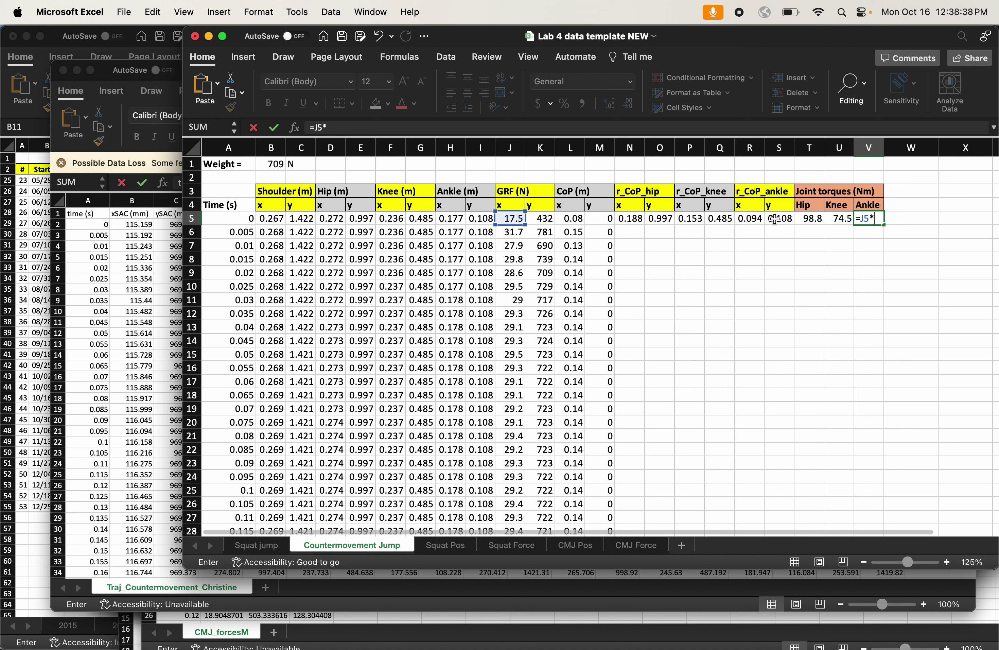
pyautogui.click(776, 219)
pyautogui.write('+')
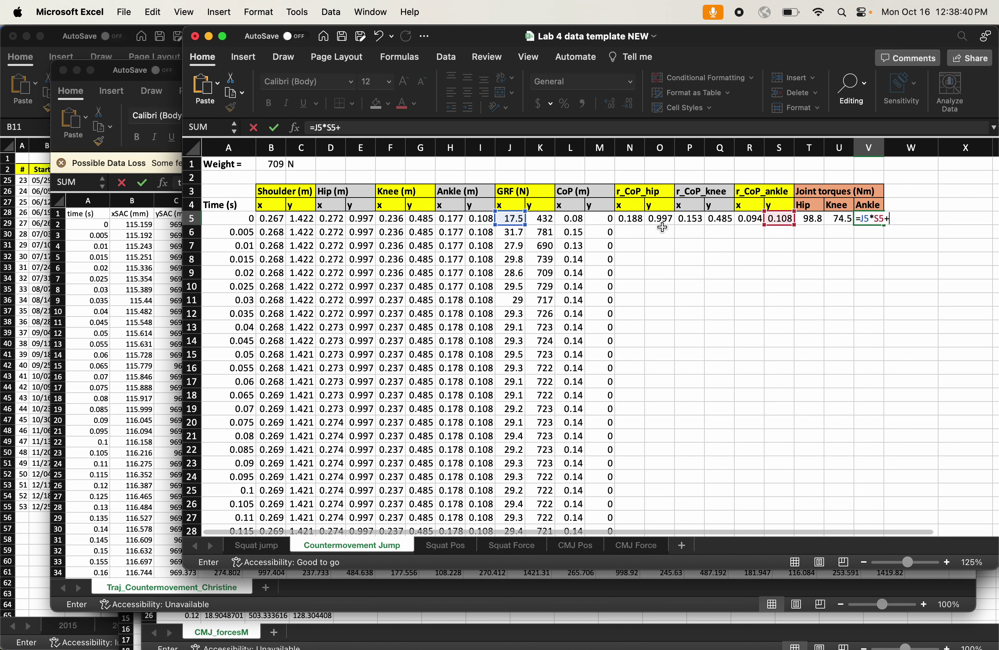
pyautogui.click(543, 219)
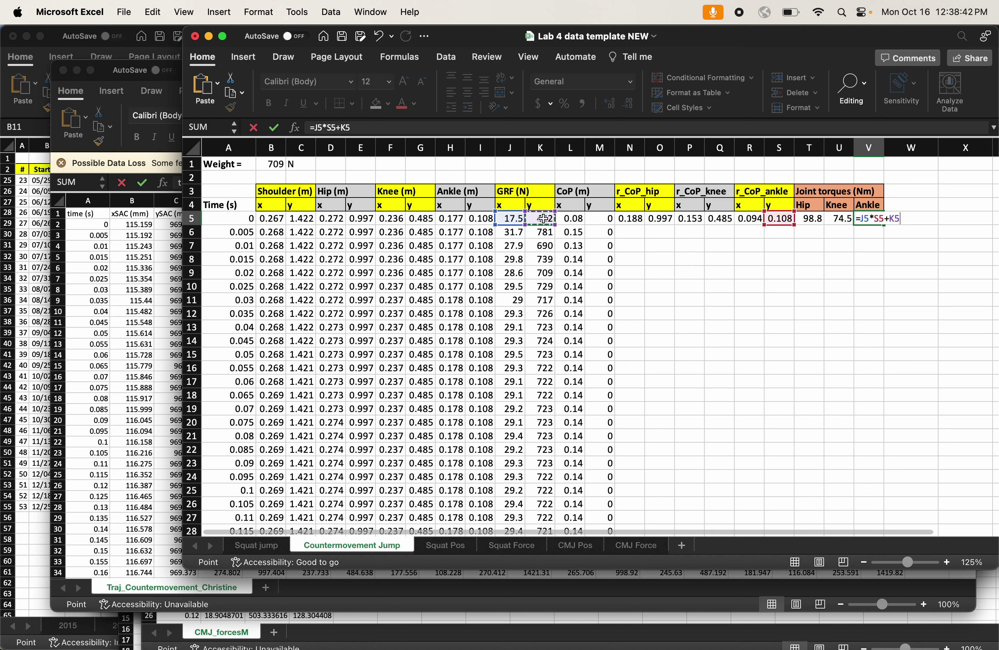
pyautogui.write('*')
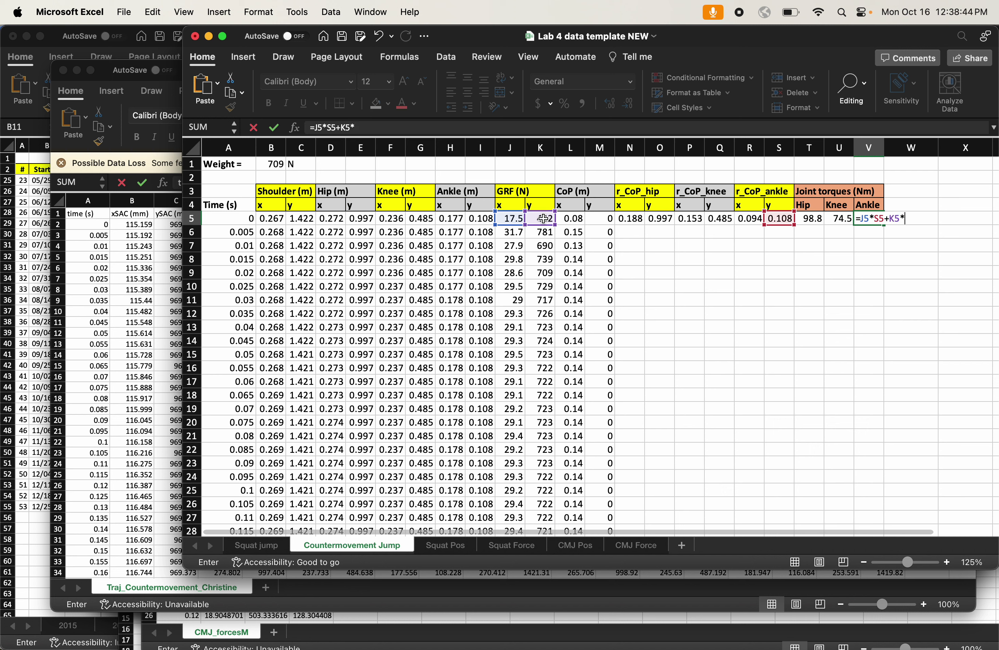
pyautogui.click(749, 219)
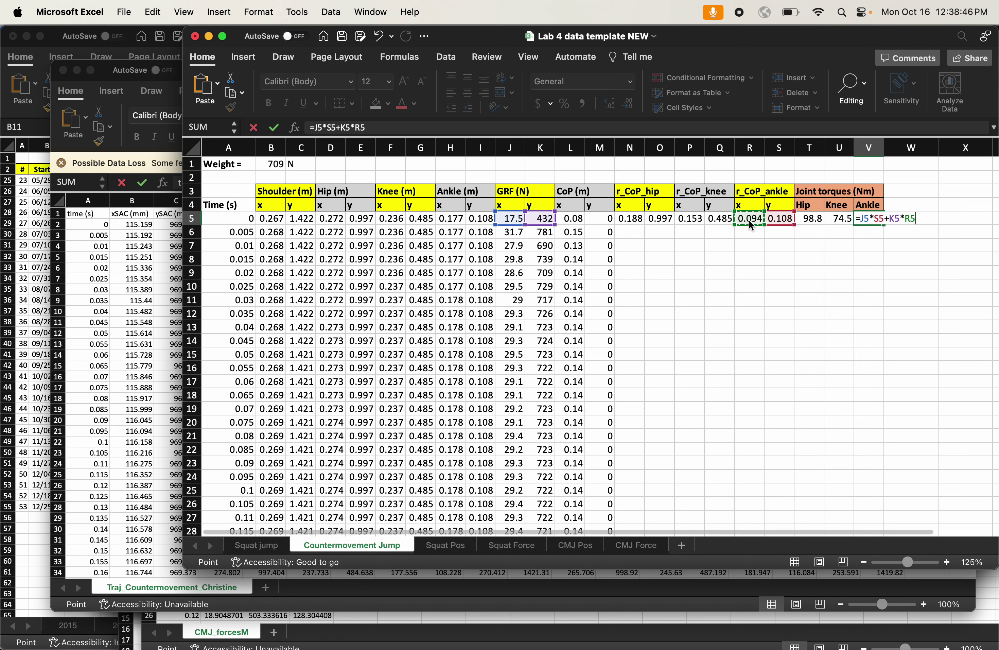
pyautogui.press('Return')
pyautogui.press('Up')
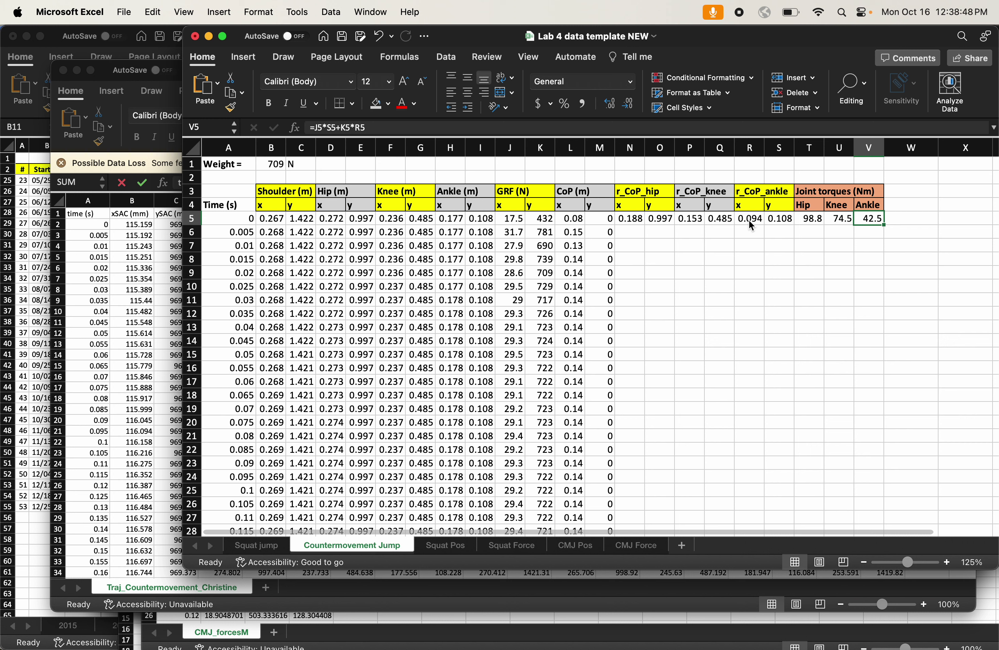
# Fill the r_CoP distance and joint torque formulas in N5:V5 down through all time rows and check the filled rows.
pyautogui.press('Down')
pyautogui.press('Left')
pyautogui.press('Left')
pyautogui.press('Left')
pyautogui.press('Left')
pyautogui.press('Left')
pyautogui.press('Left')
pyautogui.press('Left')
pyautogui.press('Left')
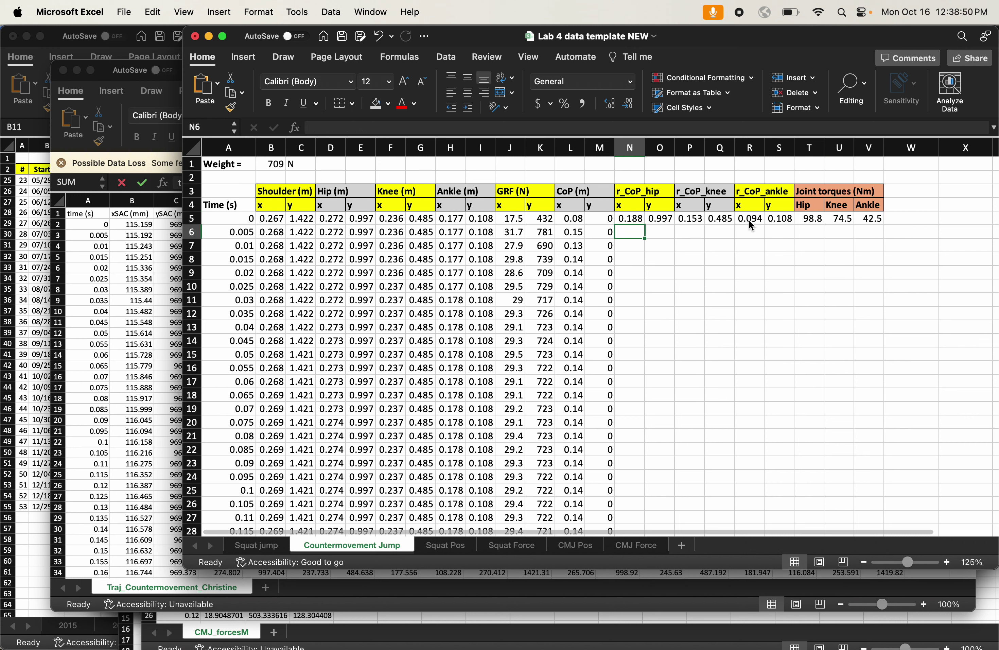
pyautogui.press('Up')
pyautogui.hotkey('shift', 'Right')
pyautogui.hotkey('shift', 'Right')
pyautogui.hotkey('shift', 'Right')
pyautogui.hotkey('shift', 'Right')
pyautogui.hotkey('shift', 'Right')
pyautogui.hotkey('shift', 'Right')
pyautogui.hotkey('shift', 'Right')
pyautogui.hotkey('shift', 'Right')
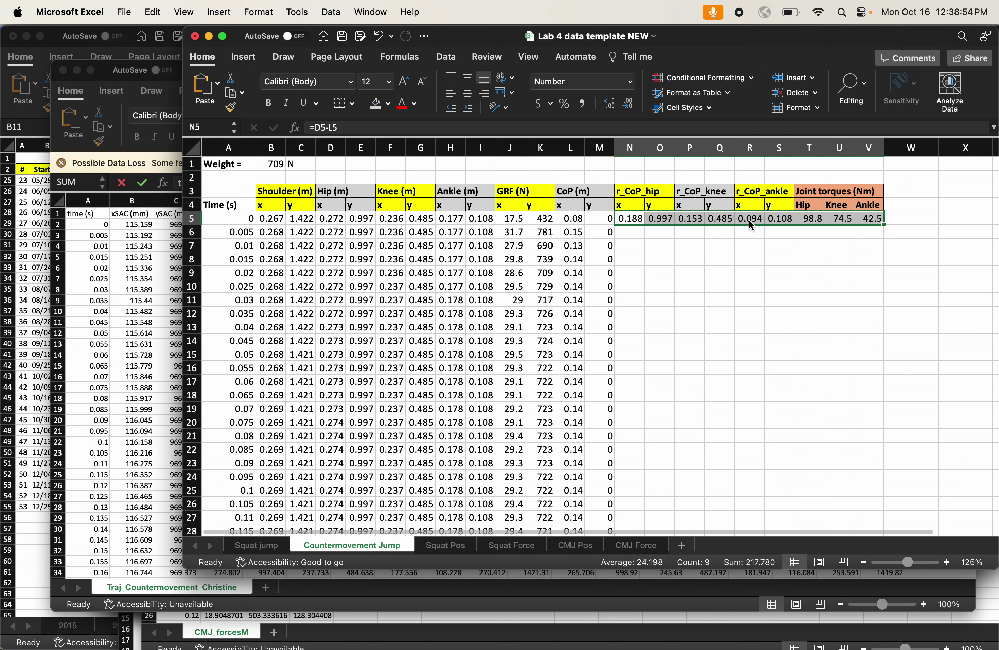
pyautogui.doubleClick(883, 225)
pyautogui.click(924, 300)
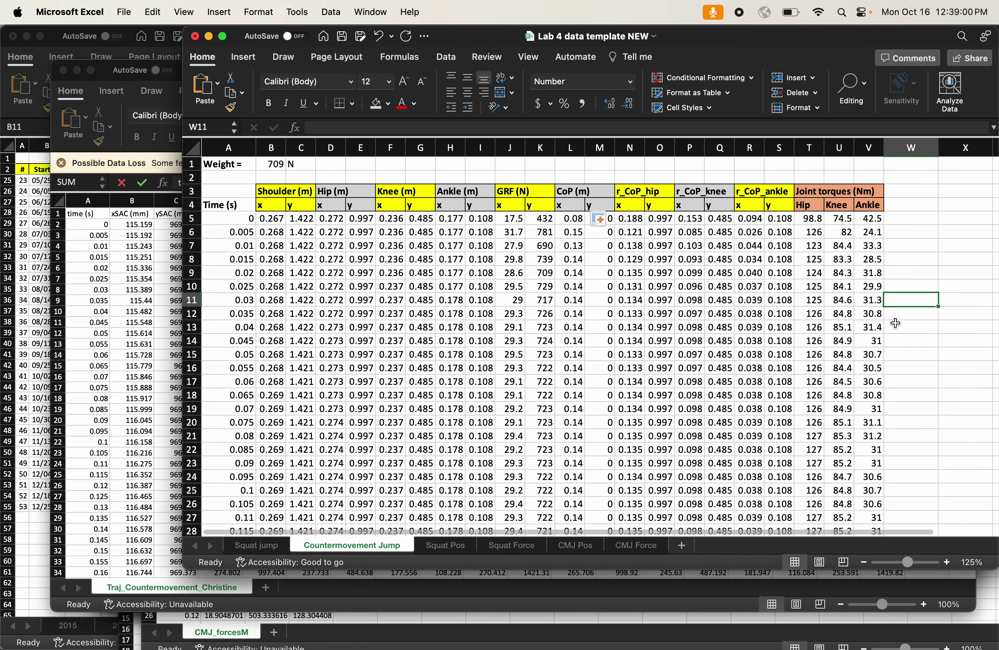
pyautogui.scroll(-20, 896, 323)
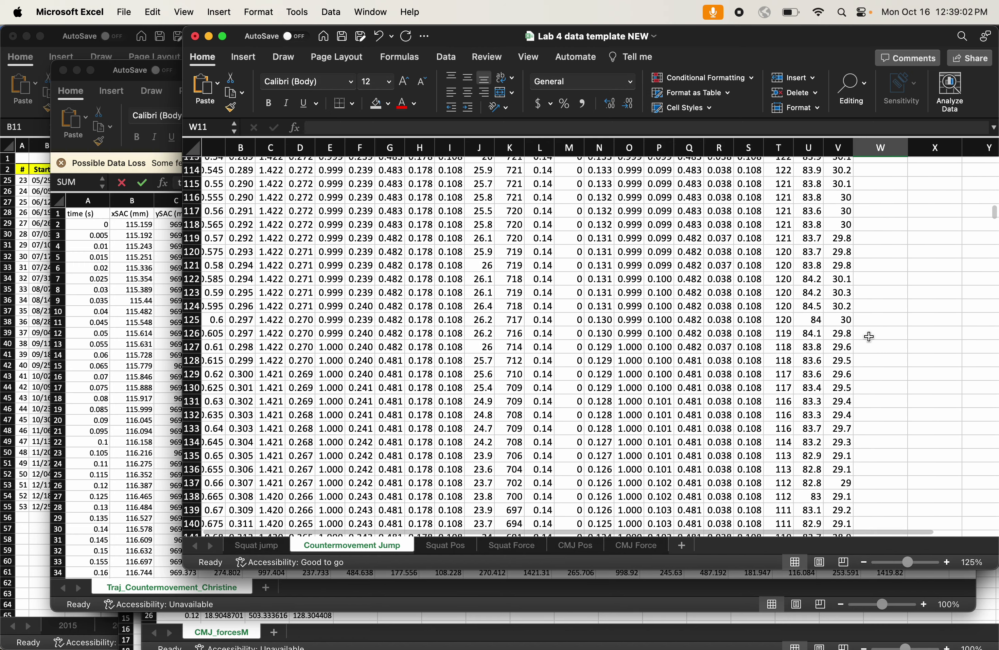
pyautogui.scroll(20, 870, 336)
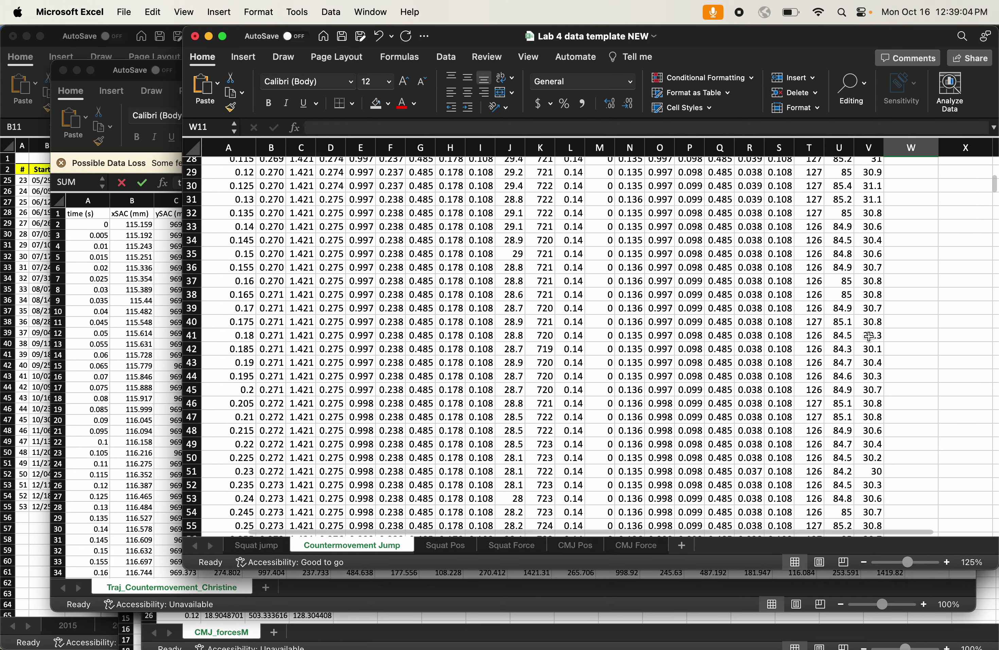
pyautogui.scroll(9, 869, 337)
# Try plotting the hip, knee and ankle torque columns T to V in one line chart, and delete that chart.
pyautogui.click(807, 147)
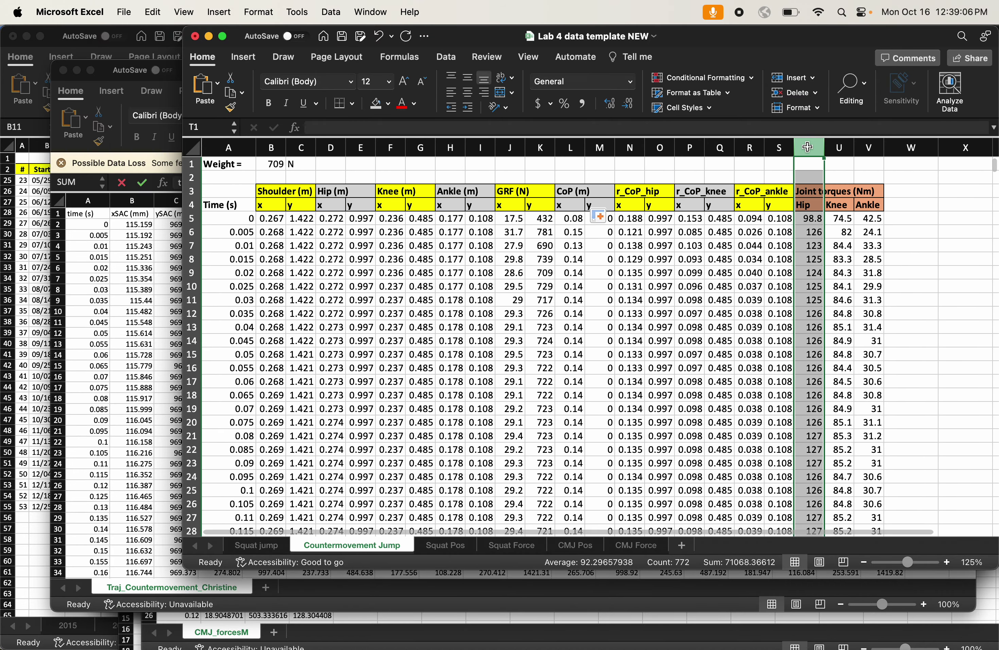
pyautogui.keyDown('shift'); pyautogui.click(868, 146); pyautogui.keyUp('shift')
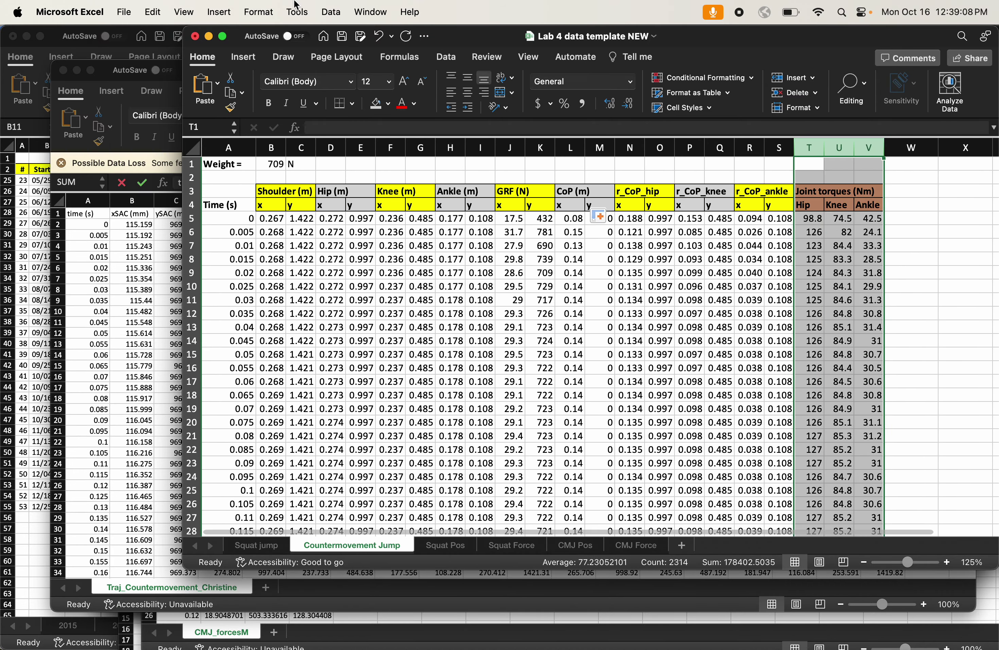
pyautogui.click(220, 10)
pyautogui.moveTo(321, 103)
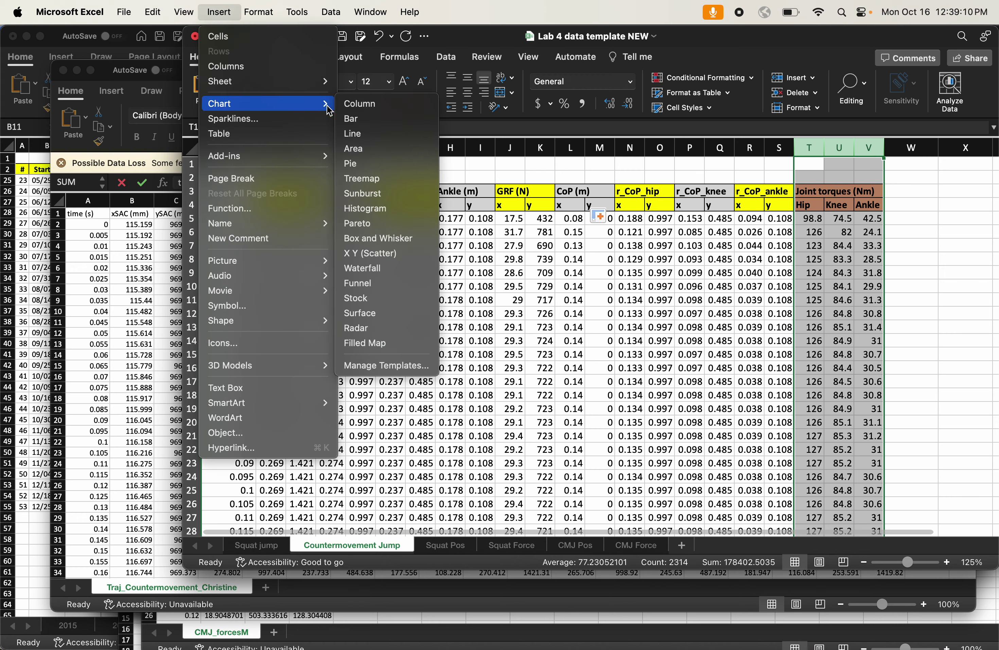
pyautogui.click(386, 134)
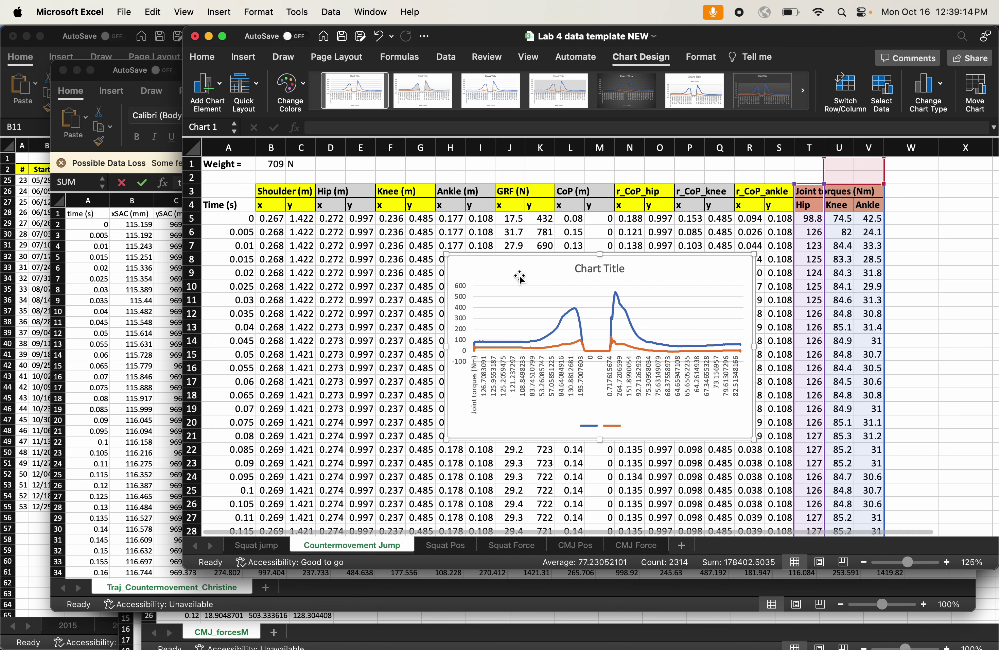
pyautogui.press('Delete')
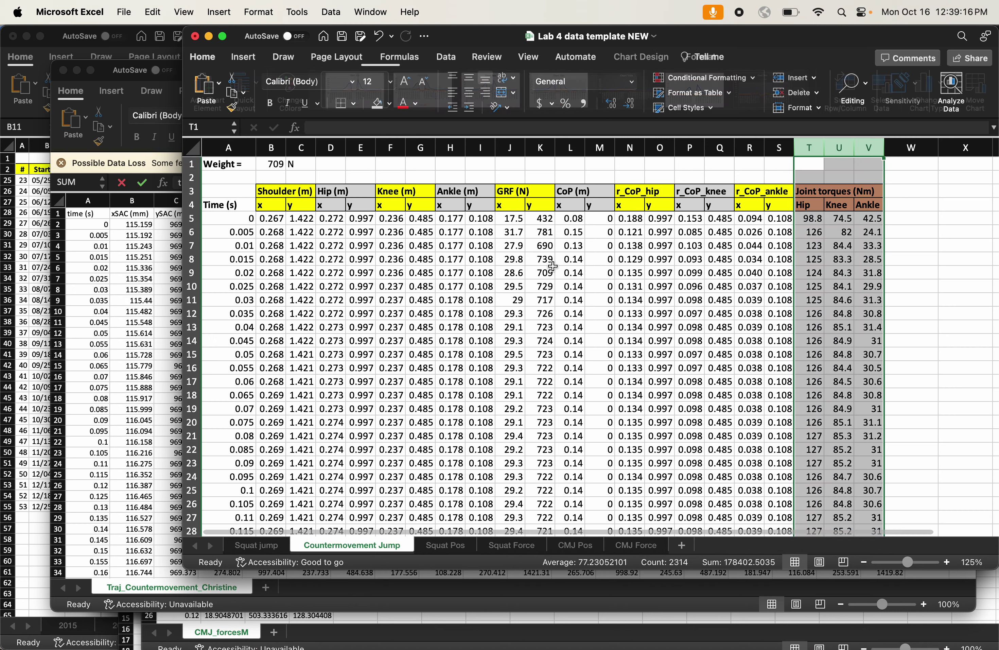
# Plot the hip torque values of column T in a line chart of their own.
pyautogui.click(896, 258)
pyautogui.click(809, 147)
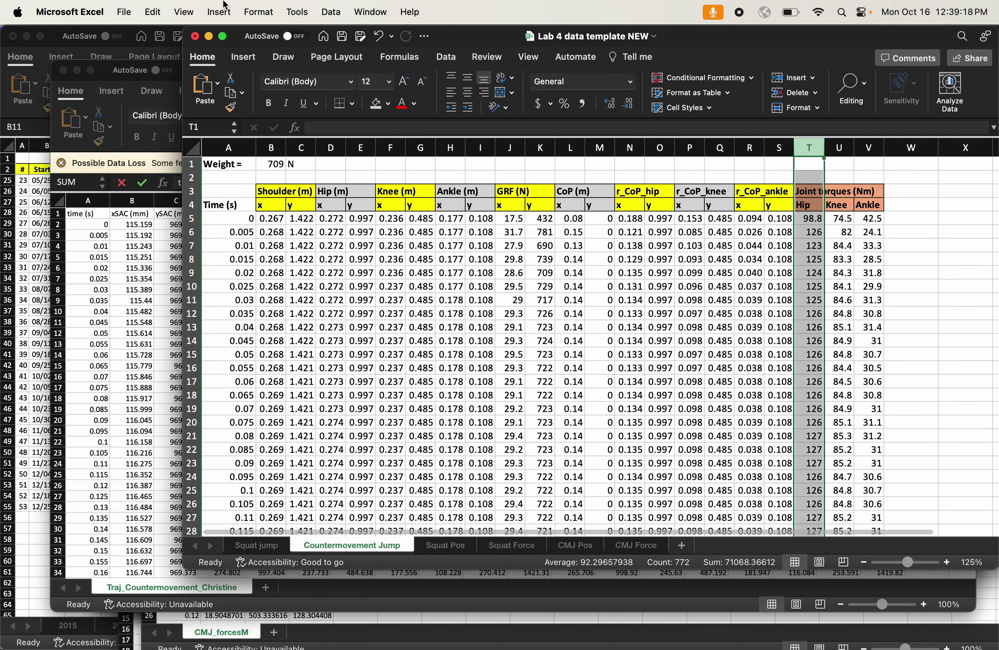
pyautogui.click(219, 12)
pyautogui.moveTo(218, 105)
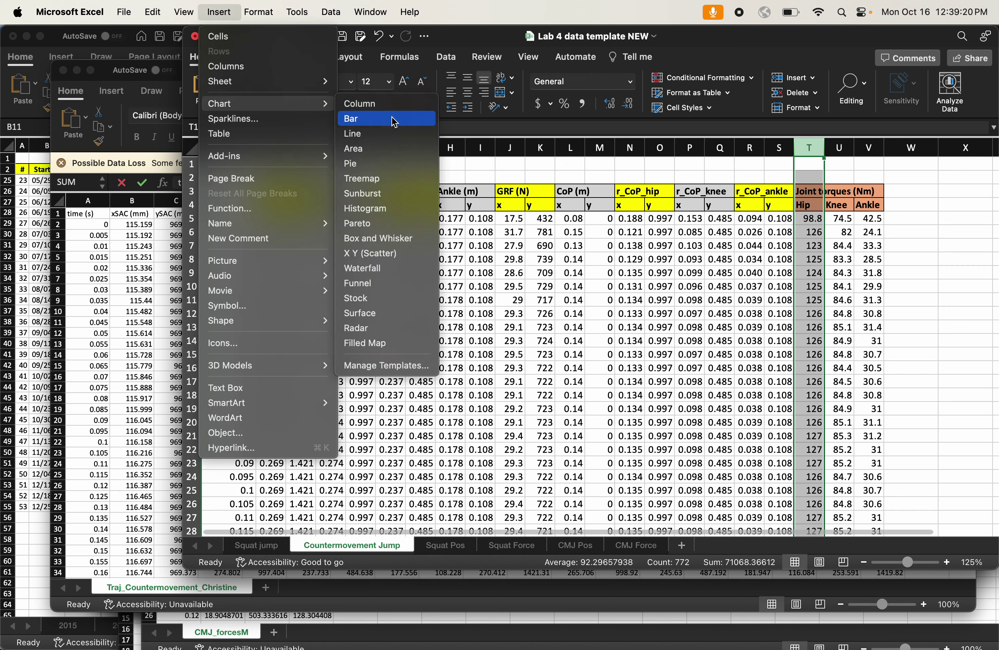
pyautogui.click(379, 133)
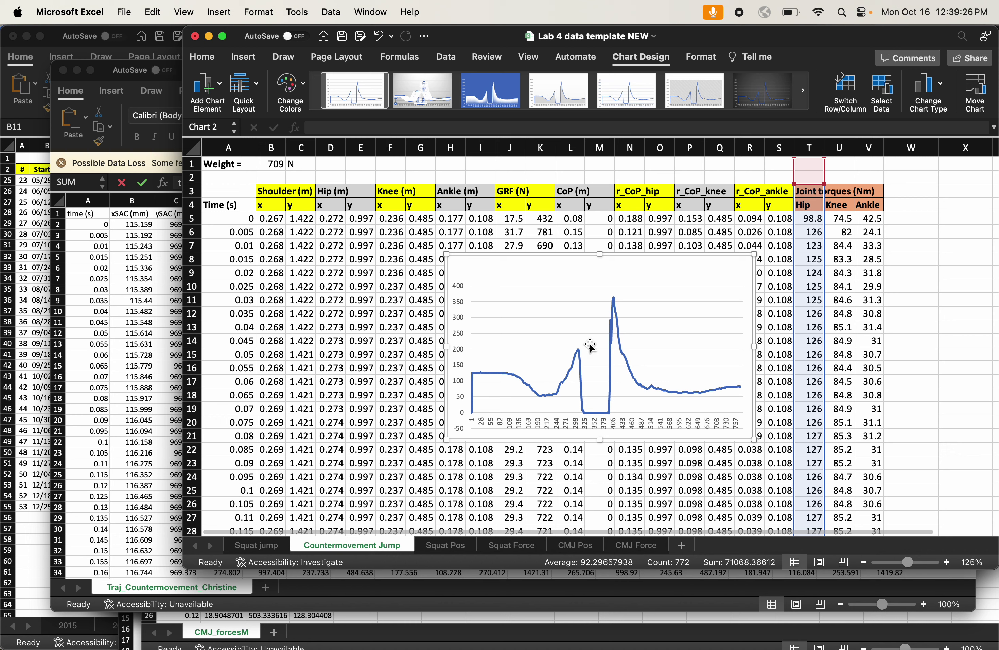
pyautogui.moveTo(568, 358)
# Plot the knee torque values of column U in a separate line chart.
pyautogui.click(839, 147)
pyautogui.click(214, 7)
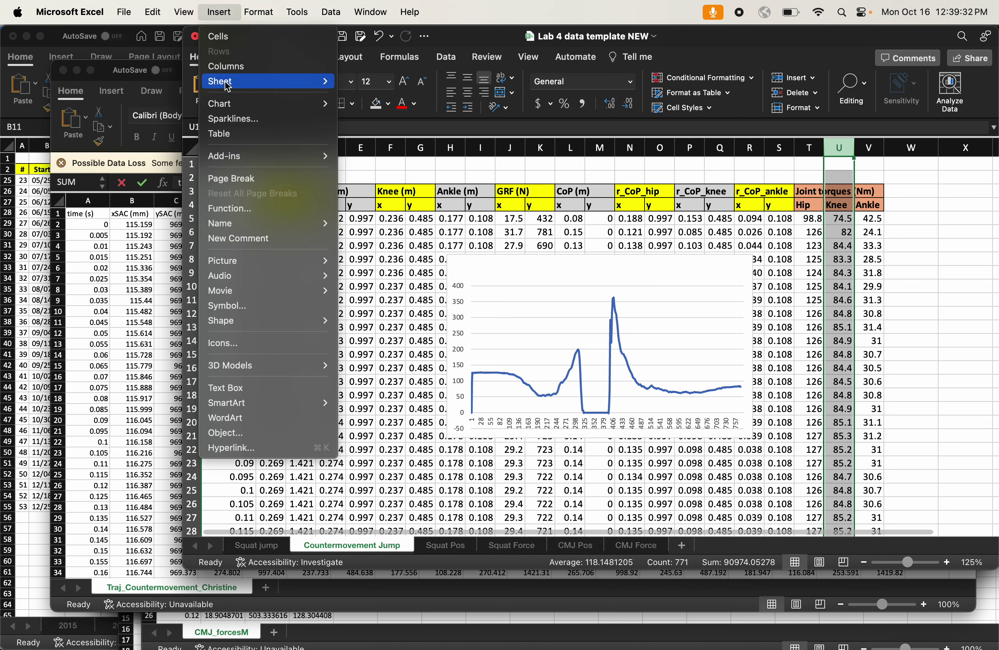
pyautogui.moveTo(229, 110)
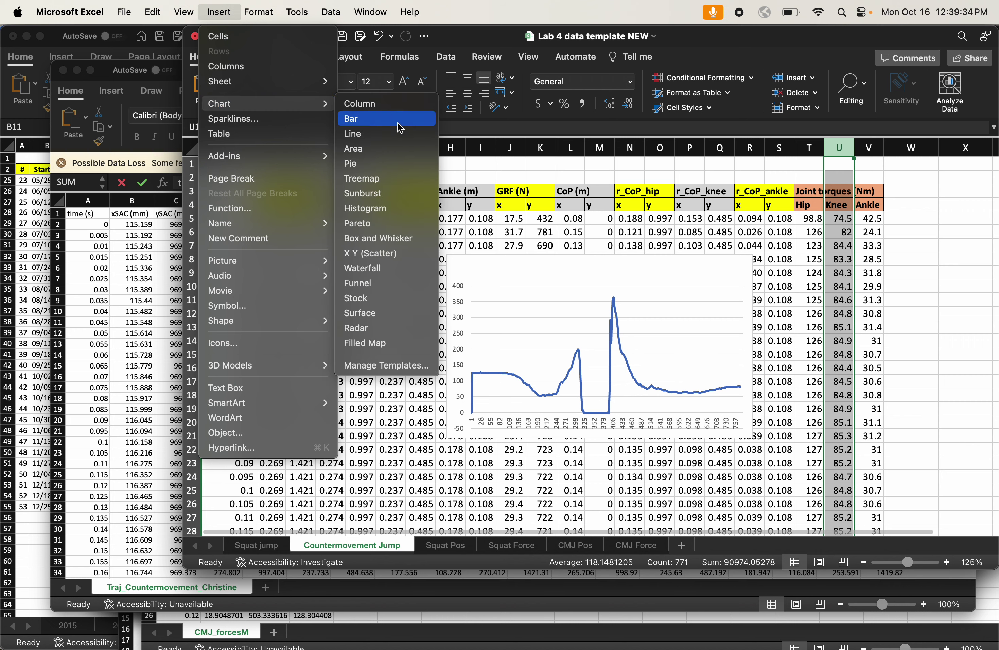
pyautogui.click(364, 134)
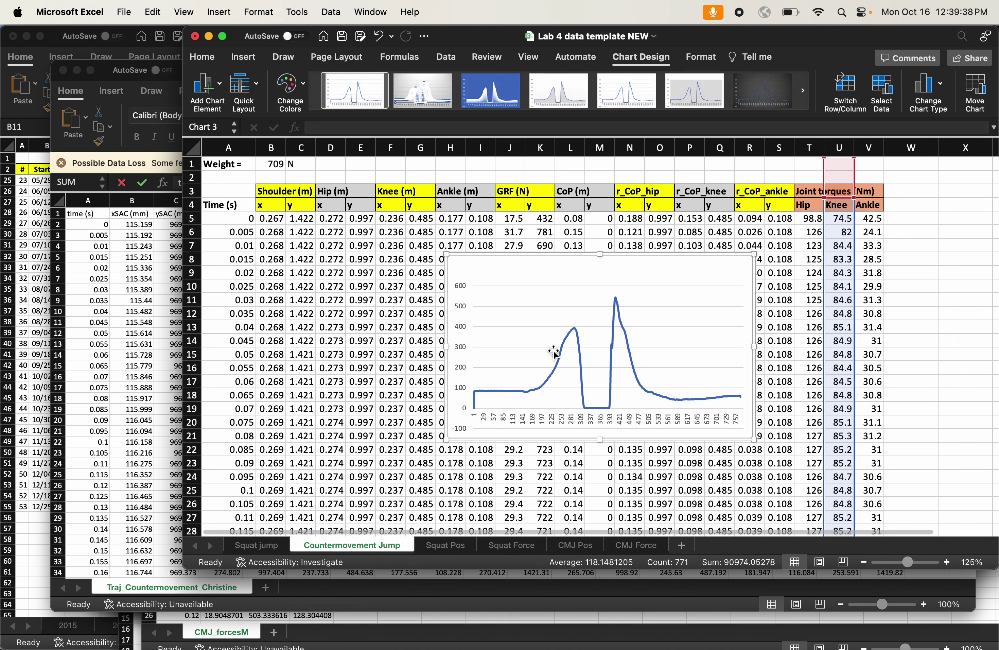
# Plot the ankle torque values of column V in a third line chart.
pyautogui.click(868, 147)
pyautogui.click(218, 12)
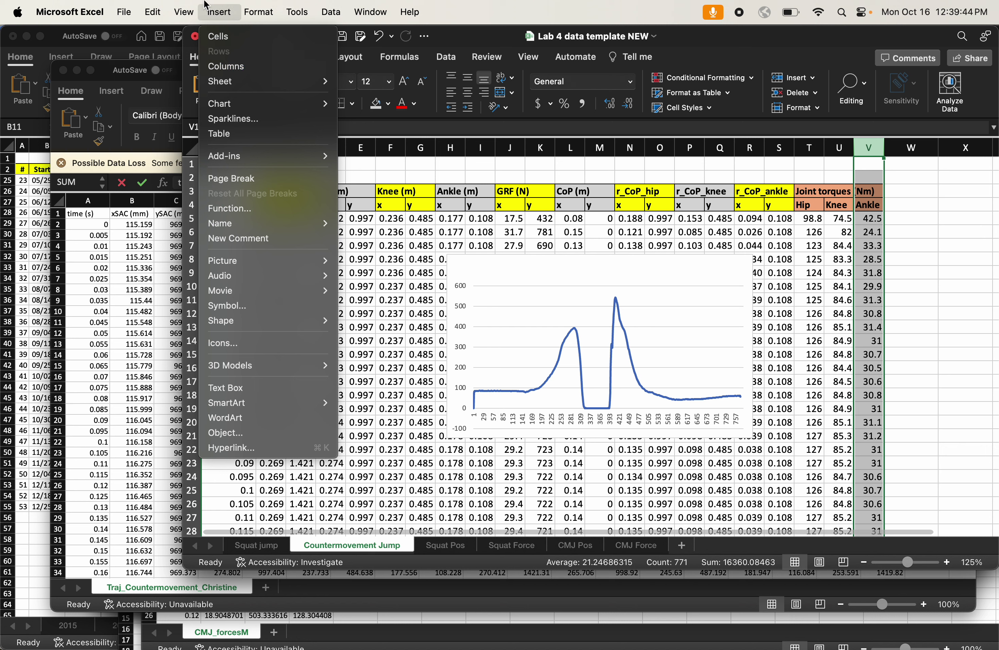
pyautogui.moveTo(296, 104)
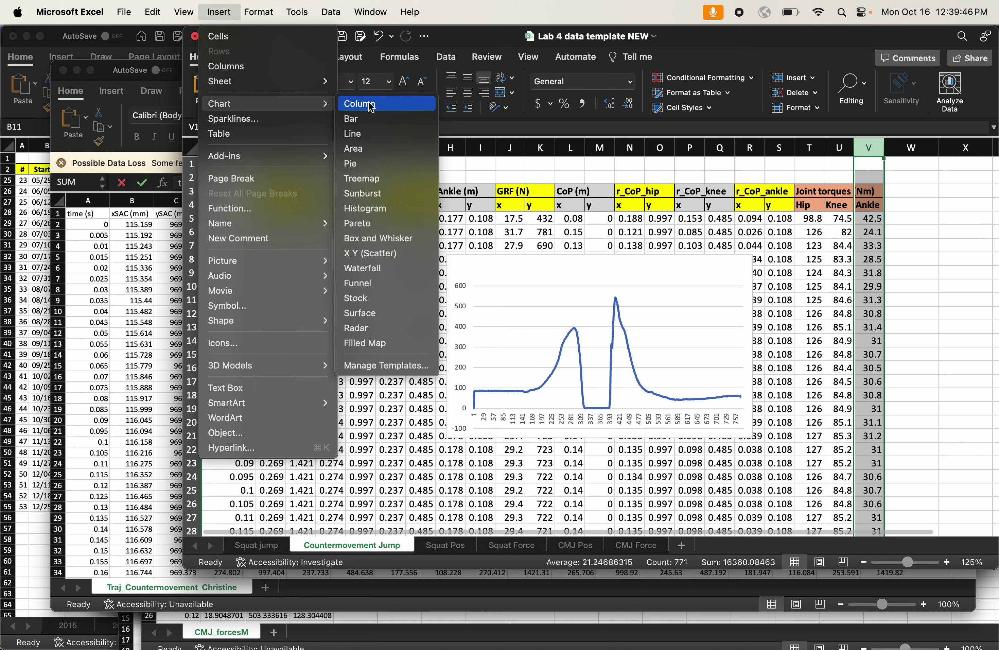
pyautogui.click(374, 139)
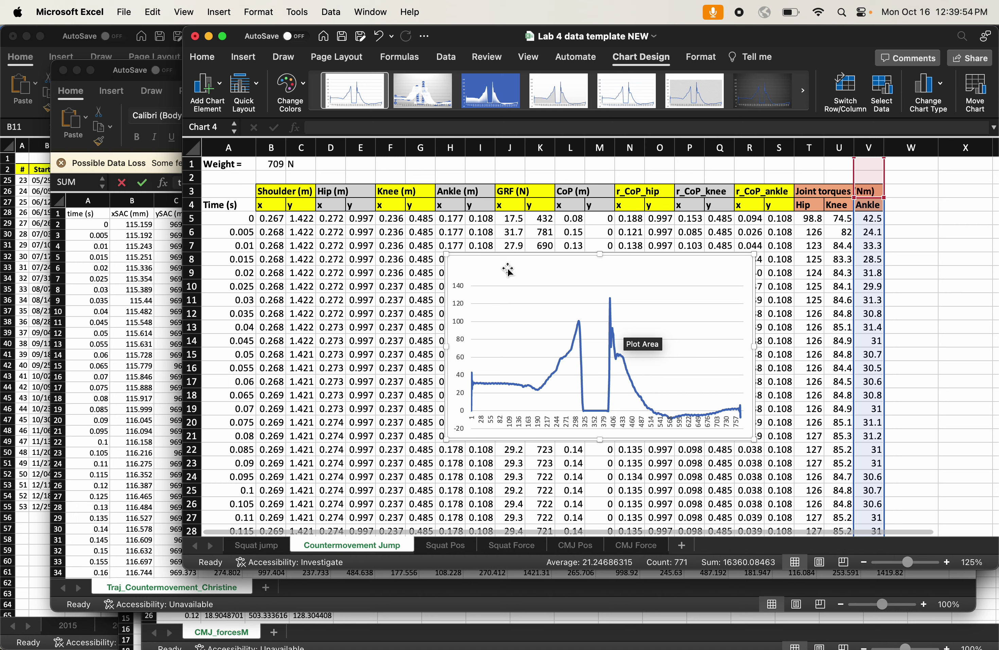
# Spread out the stacked ankle, knee and hip torque charts so the curves of all three can be compared.
pyautogui.moveTo(512, 268); pyautogui.dragTo(724, 307)
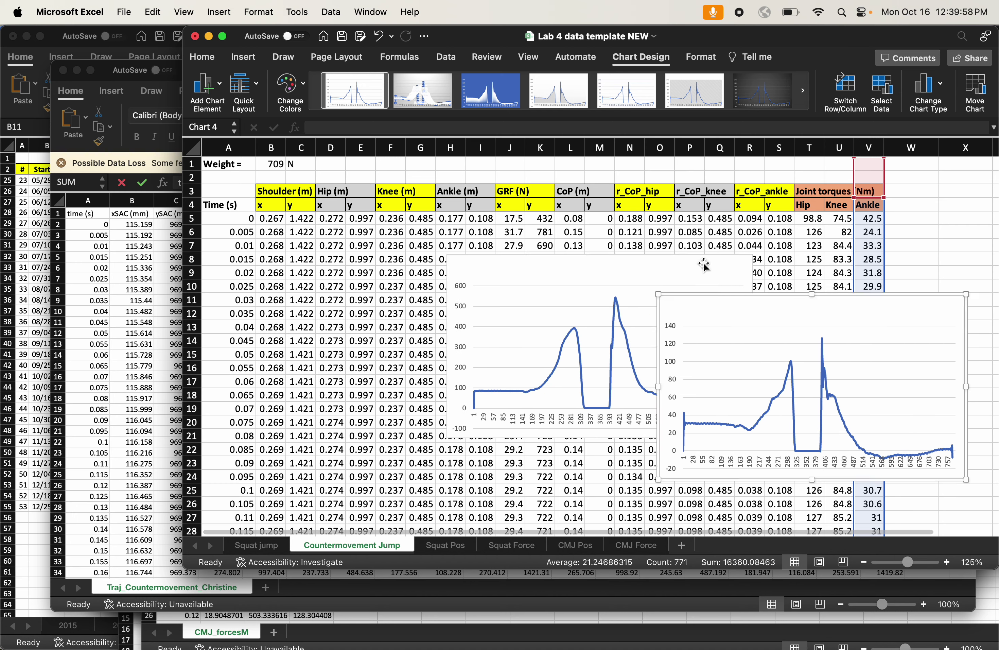
pyautogui.moveTo(702, 262); pyautogui.dragTo(527, 352)
pyautogui.moveTo(538, 276); pyautogui.dragTo(509, 224)
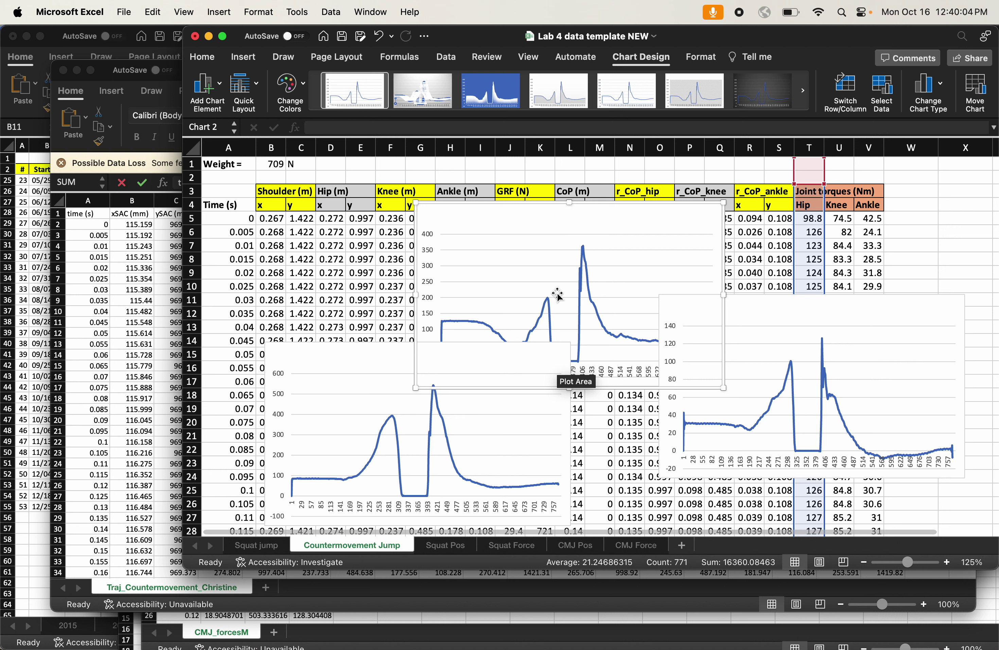
# Examine the first torque peak in the hip, knee and ankle charts, comparing the point number and value of each.
pyautogui.moveTo(549, 301)
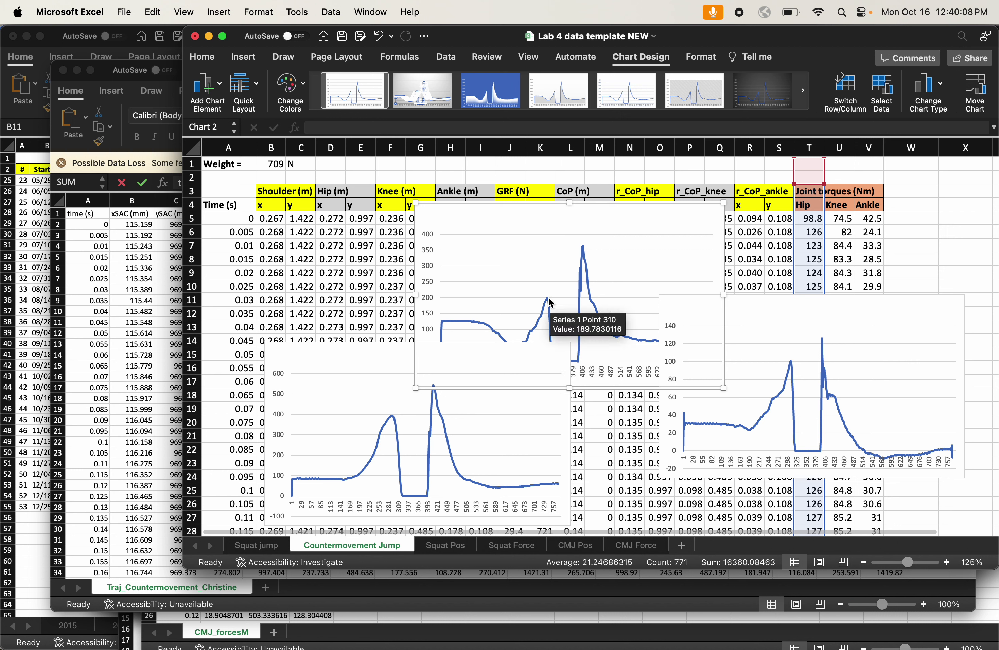
pyautogui.click(414, 413)
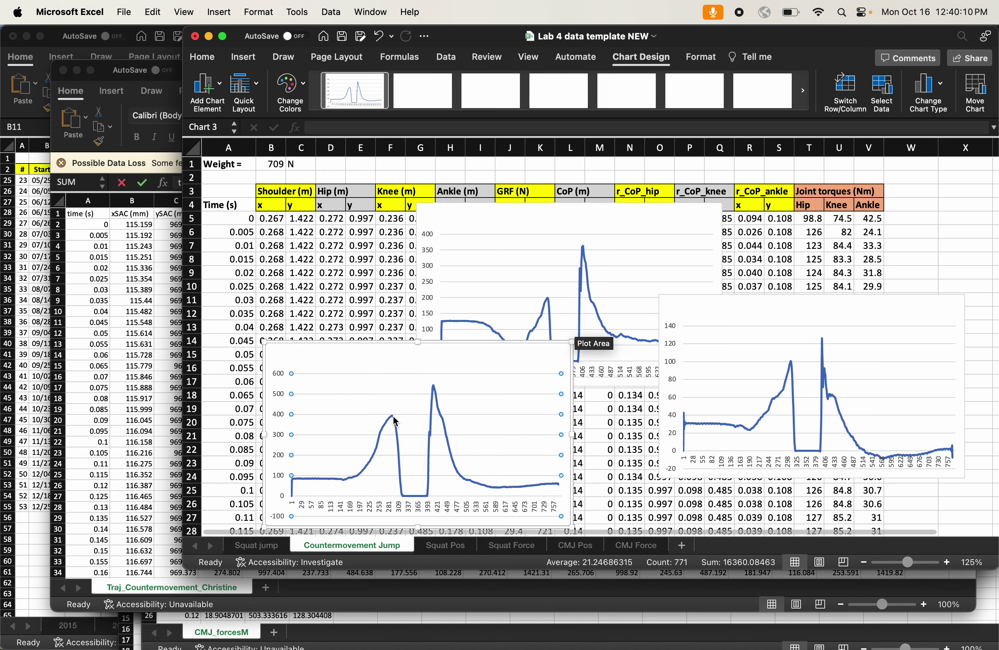
pyautogui.moveTo(393, 416)
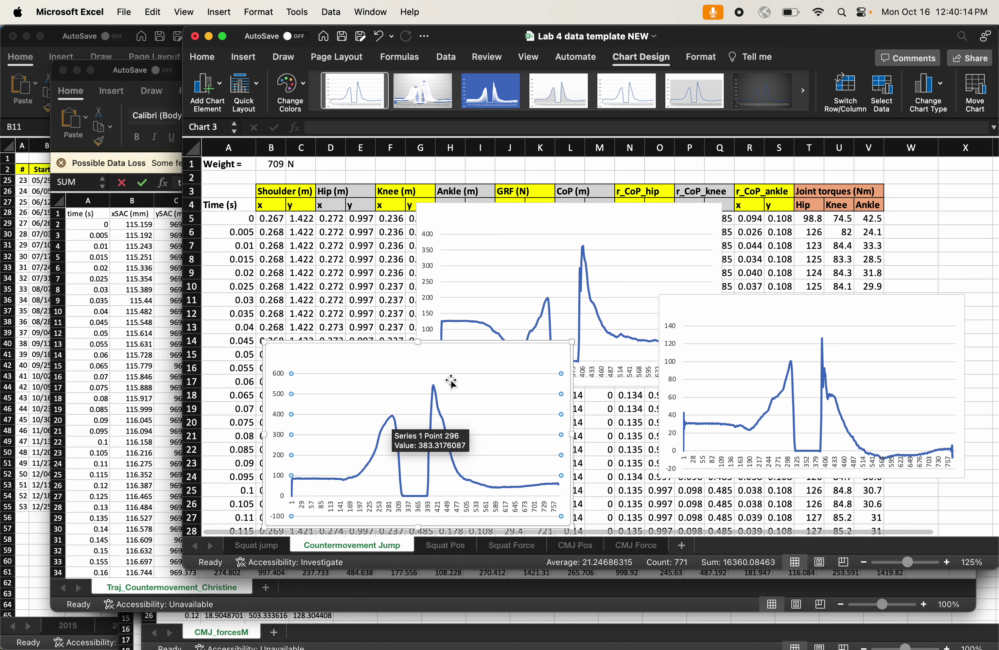
pyautogui.click(792, 365)
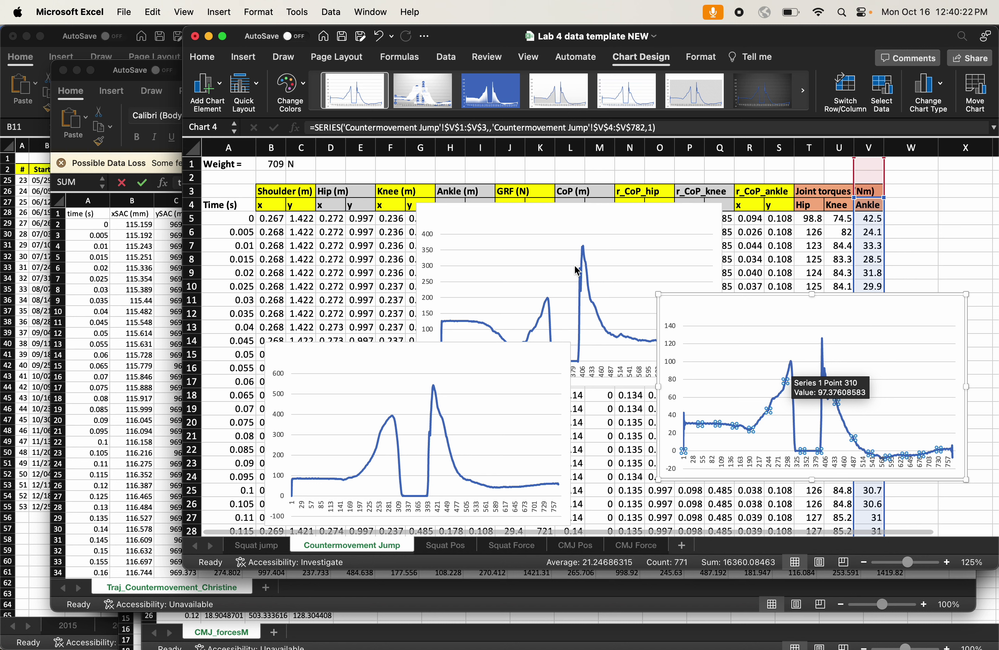
pyautogui.click(460, 232)
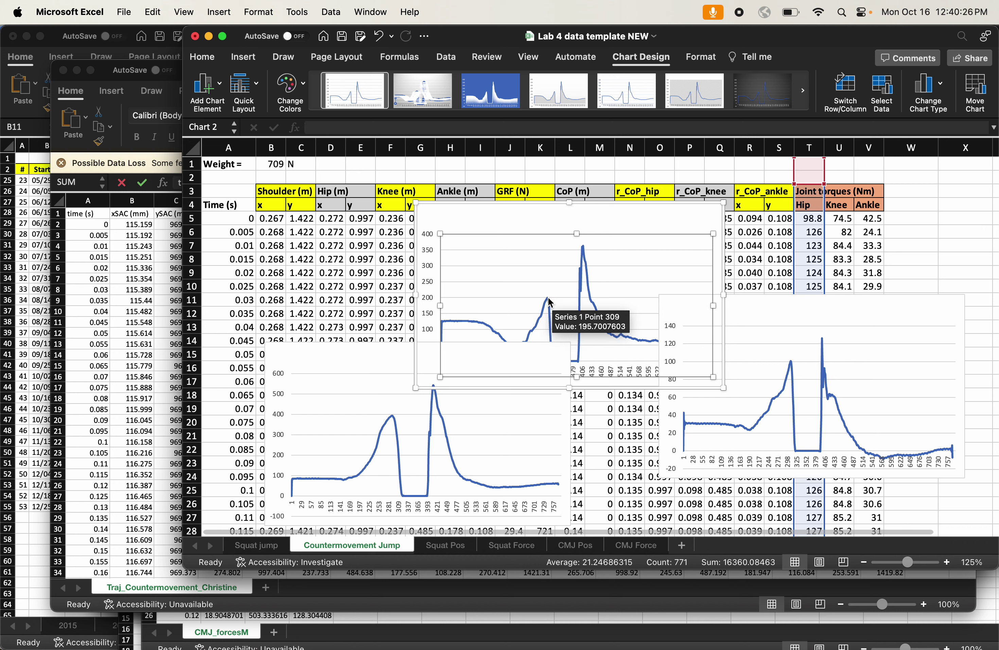
pyautogui.click(920, 231)
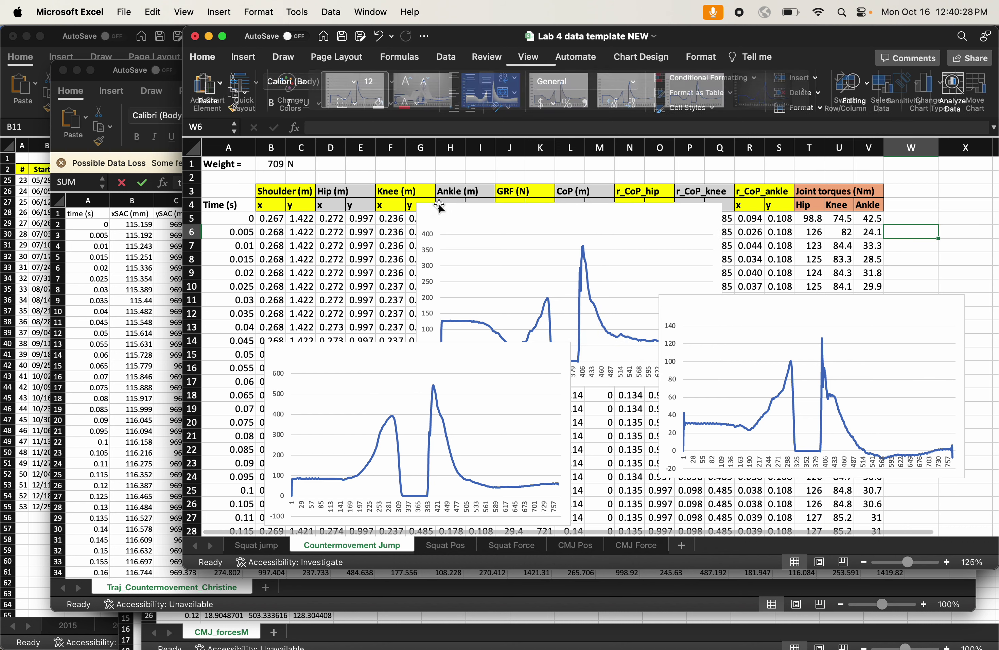
# Delete the hip, ankle and knee torque line charts from the Countermovement Jump sheet.
pyautogui.click(466, 223)
pyautogui.press('Delete')
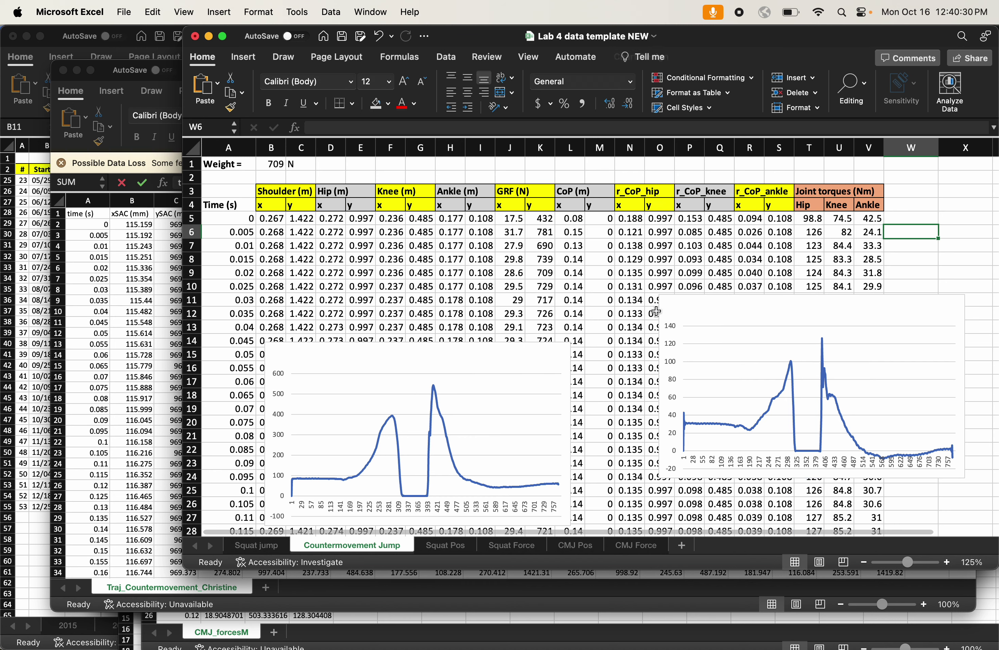
pyautogui.click(670, 300)
pyautogui.press('Delete')
pyautogui.click(280, 356)
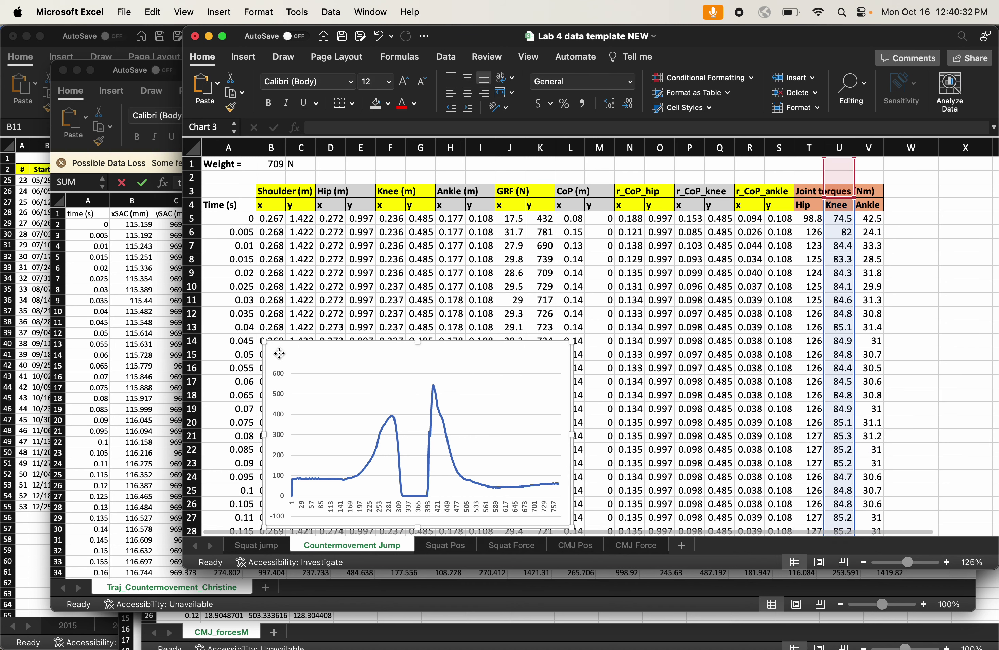
pyautogui.press('Delete')
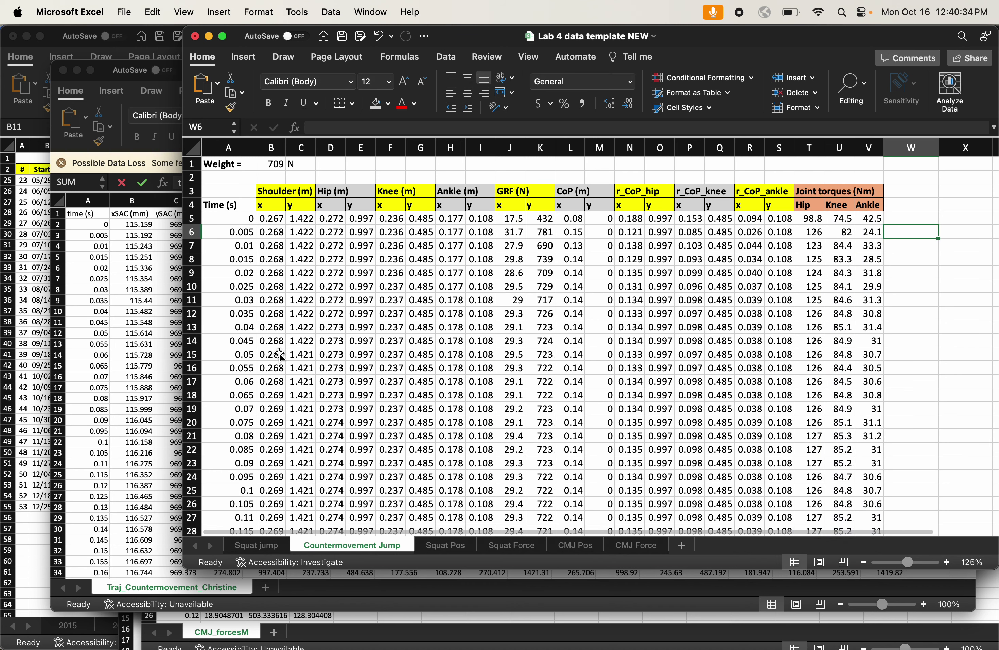